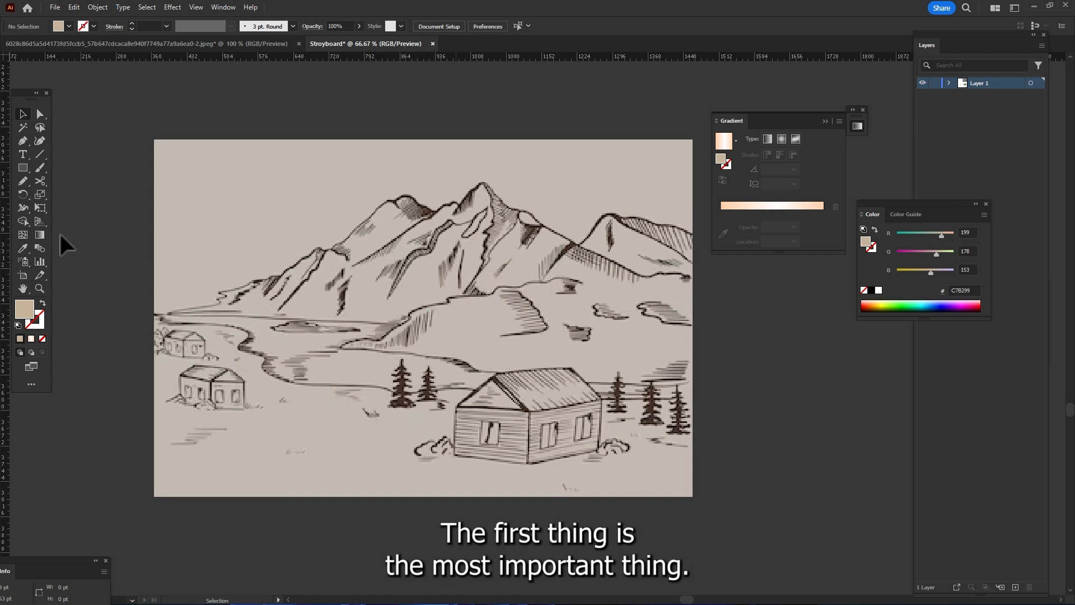
Draw a rectangle about 1094 × 373 pt across the full width of the sketch's upper part, down to the horizon, for the sky
left_click(23, 115)
left_click(112, 6)
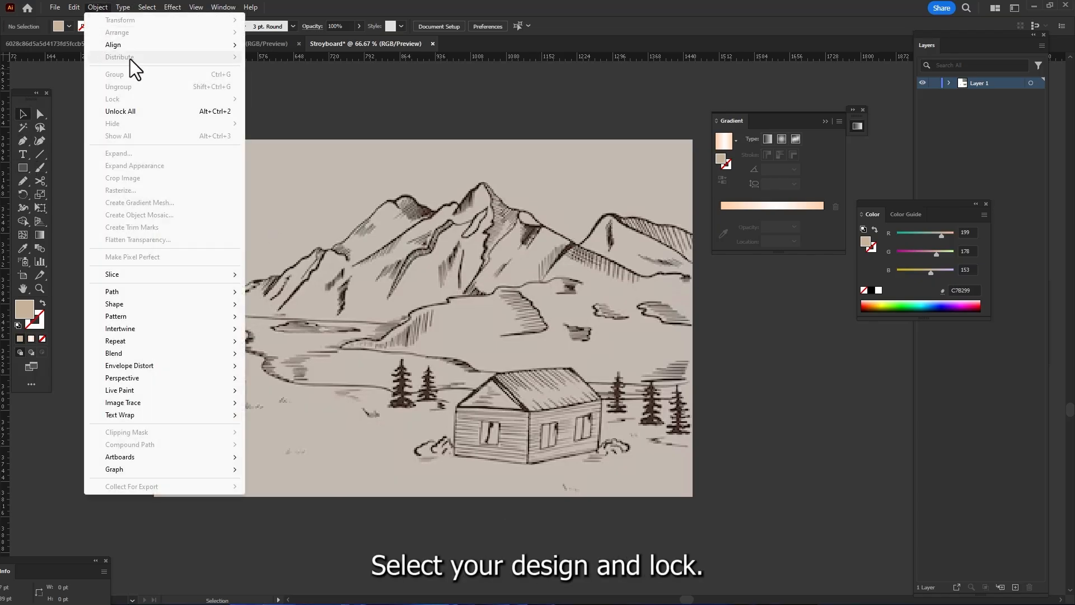
left_click(189, 92)
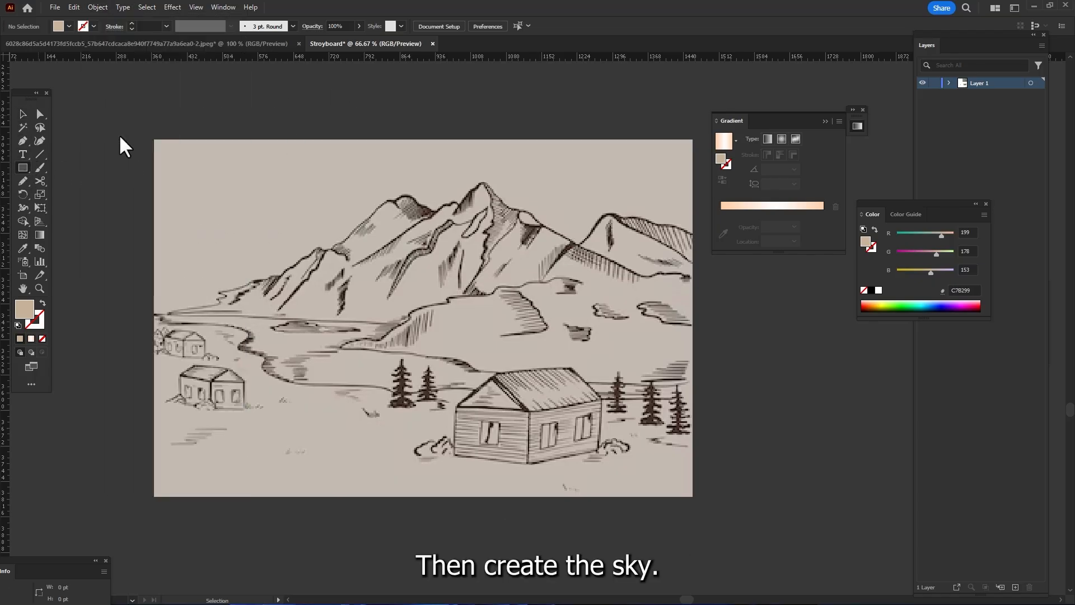
left_click_drag(154, 139, 694, 323)
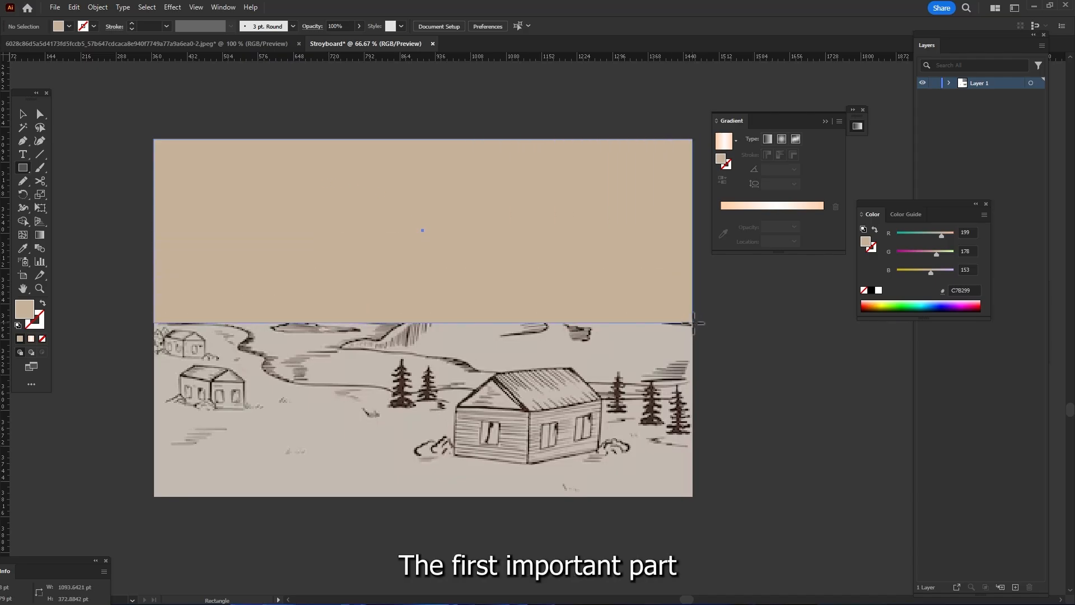
Fill the sky rectangle with the white-to-black linear gradient and run it vertically from top to bottom
left_click(68, 25)
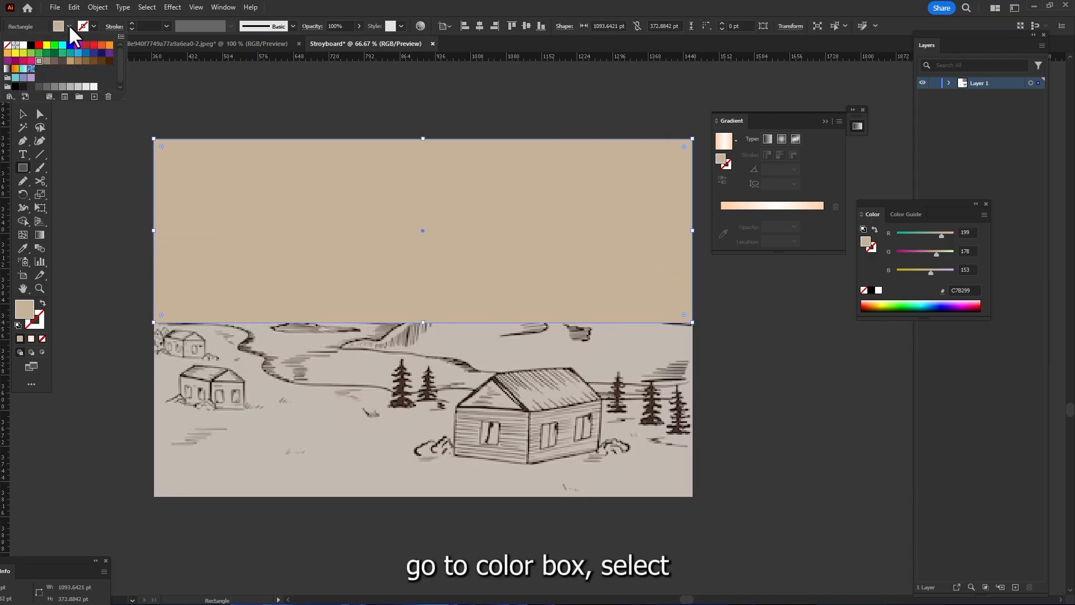
left_click(9, 69)
left_click(38, 234)
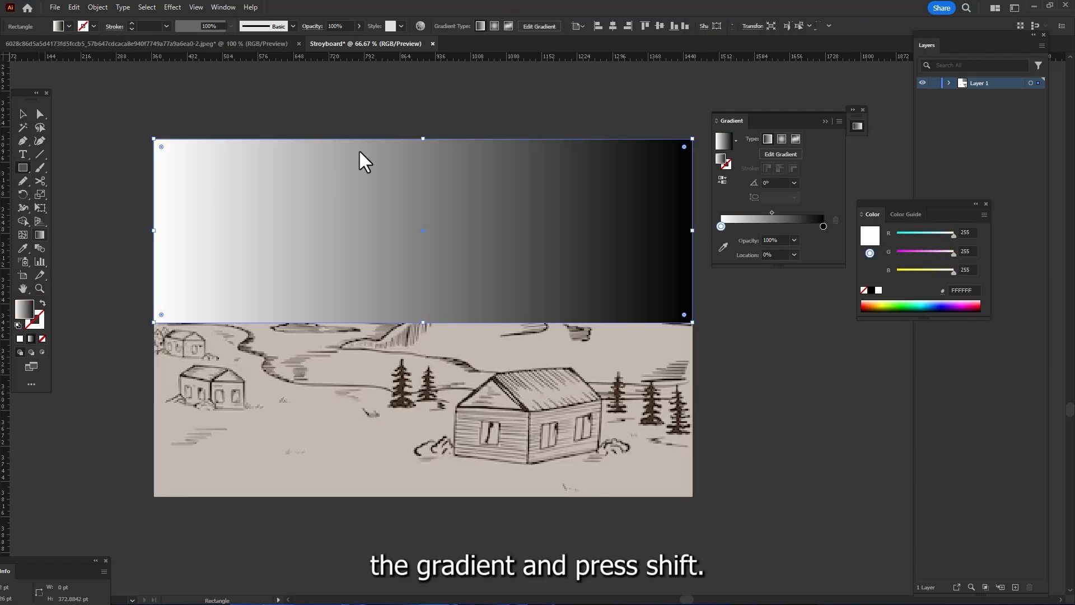
left_click_drag(414, 118, 432, 339)
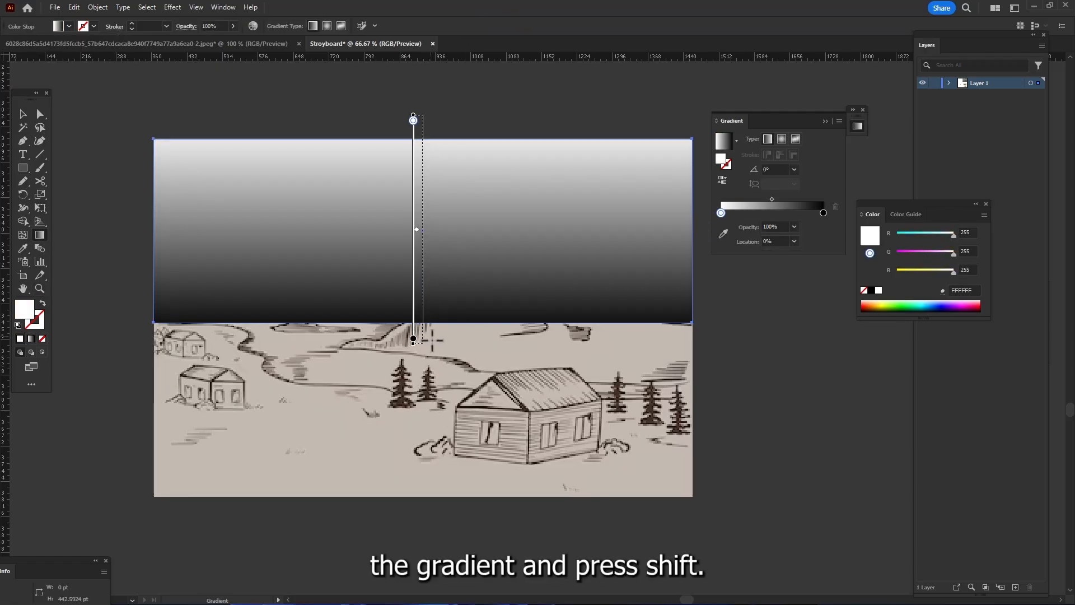
Change the sky gradient's upper color stop to blue 0081FF
double_click(424, 121)
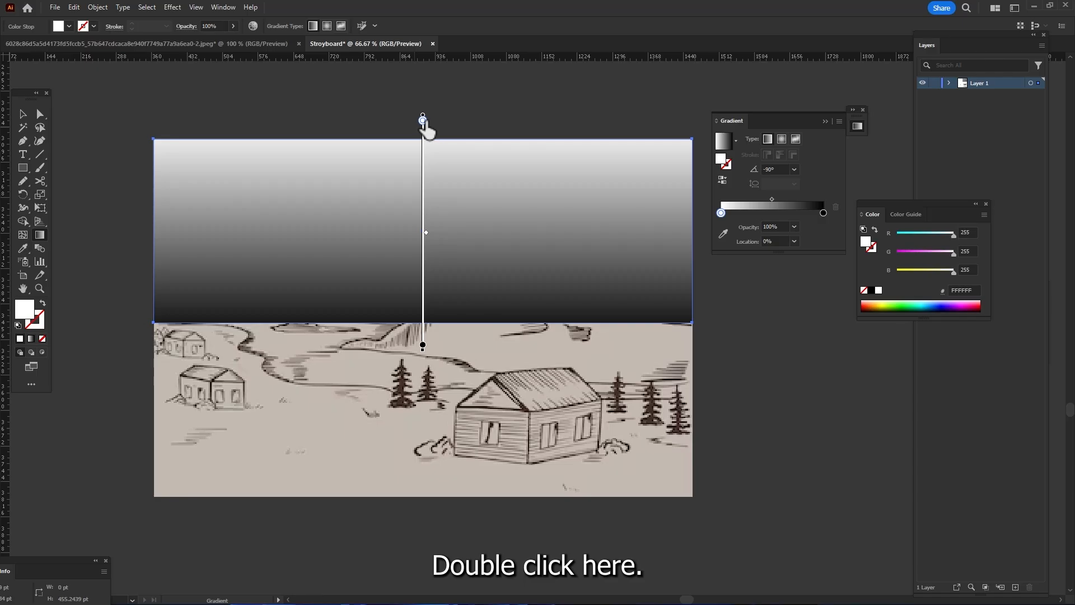
double_click(423, 121)
left_click_drag(347, 163, 332, 162)
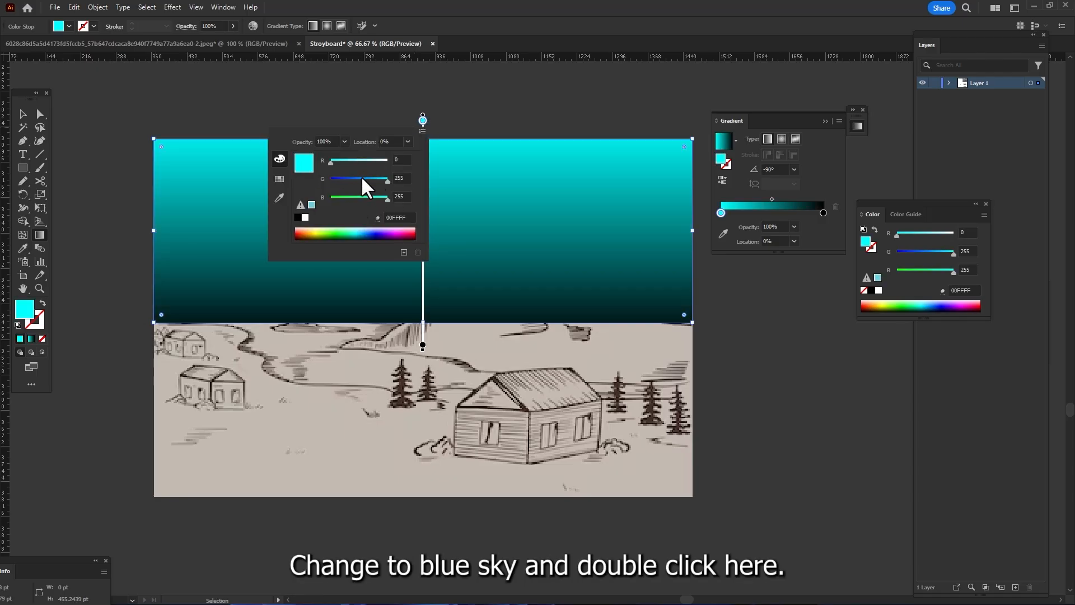
left_click(362, 178)
key("Escape")
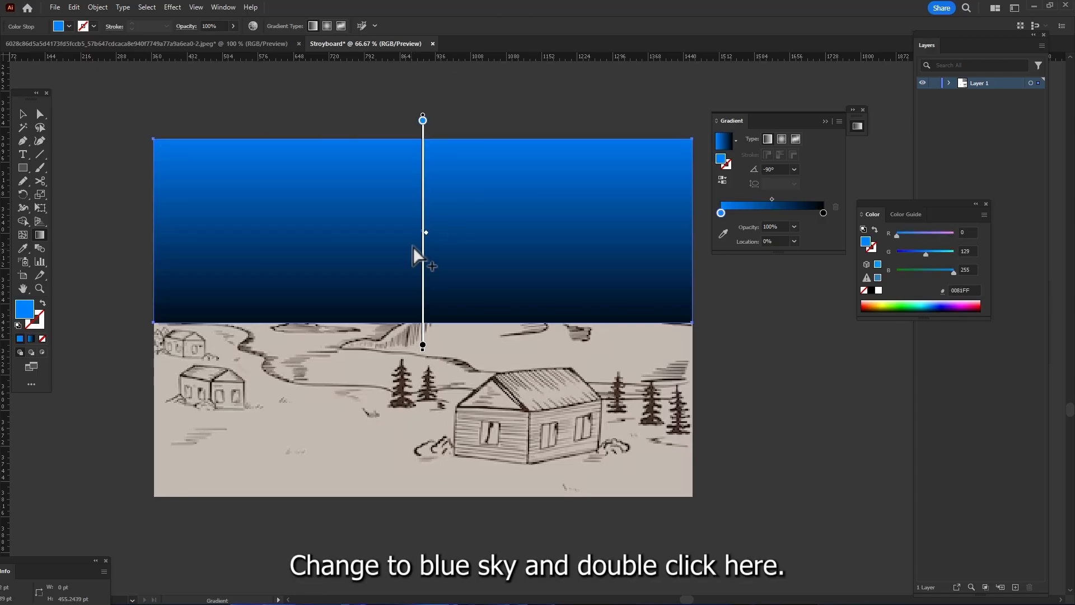
Set the sky gradient's lower color stop to cyan 15FFFF and shift the gradient down so it starts near the rectangle's upper edge
double_click(423, 346)
left_click_drag(359, 404, 390, 386)
left_click_drag(367, 422, 379, 422)
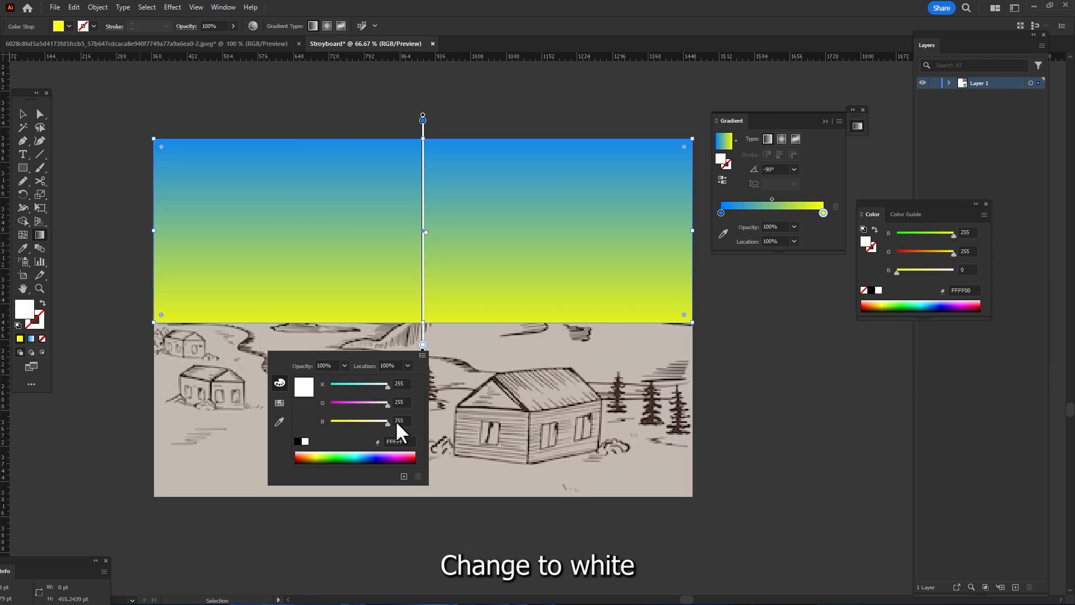
left_click(360, 456)
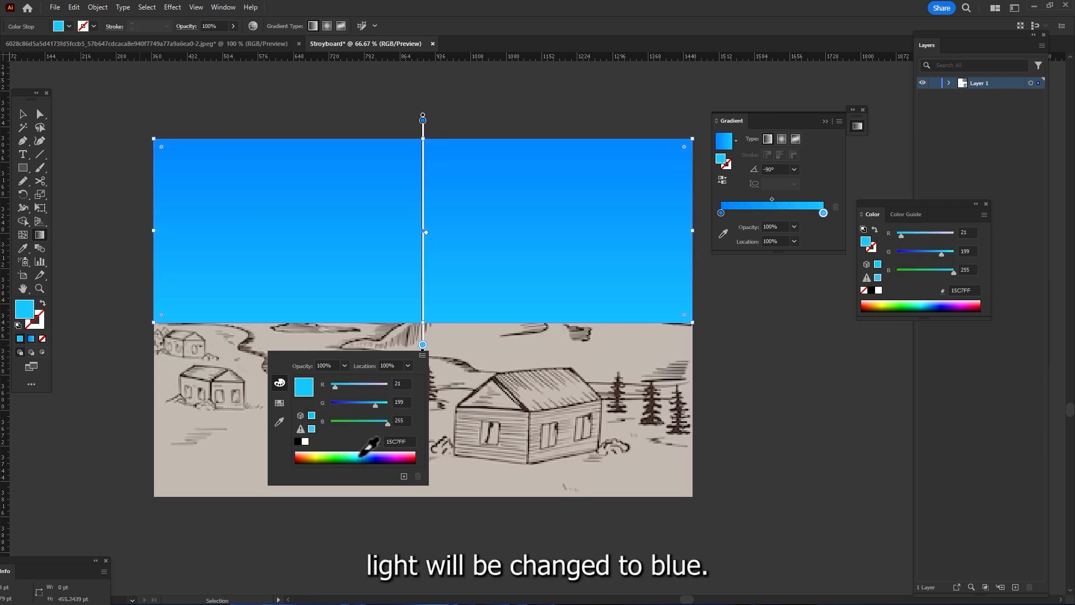
left_click_drag(372, 399, 382, 418)
left_click(583, 10)
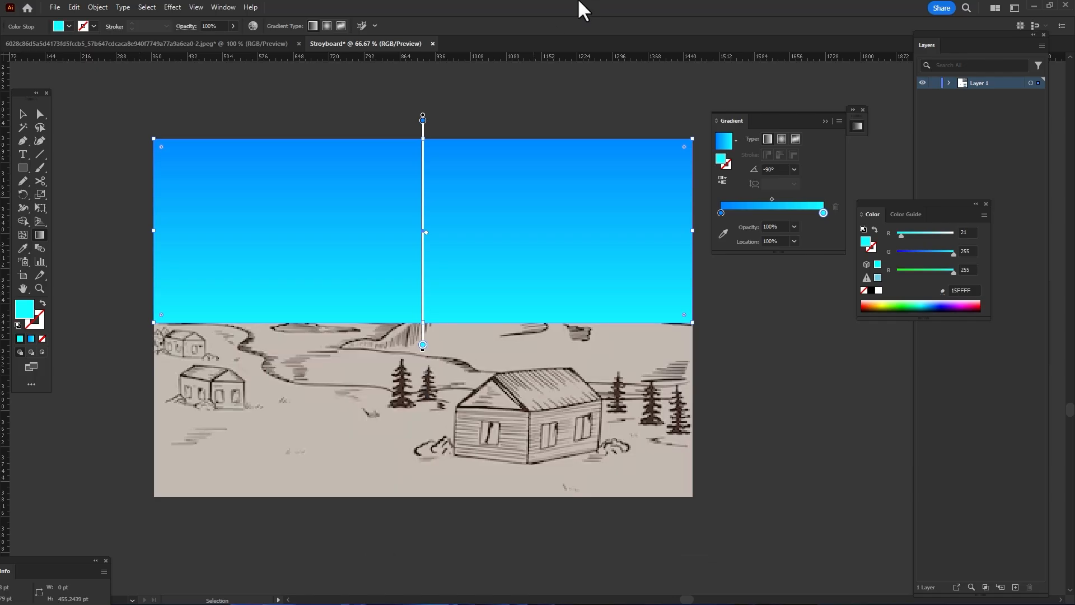
key("g")
left_click_drag(424, 121, 425, 137)
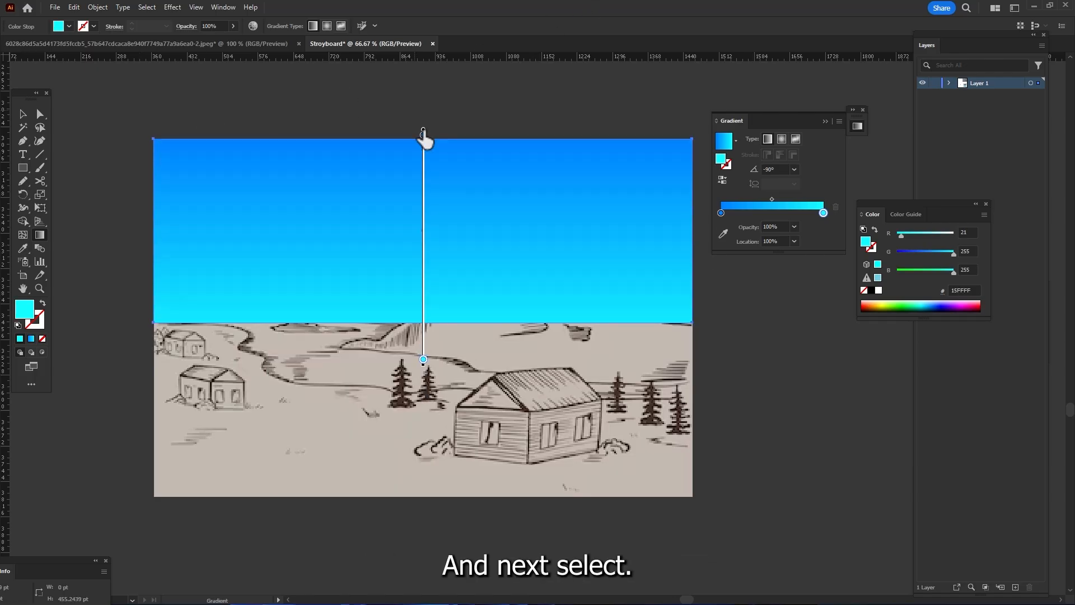
Send the sky rectangle behind the sketch and lock it
key("v")
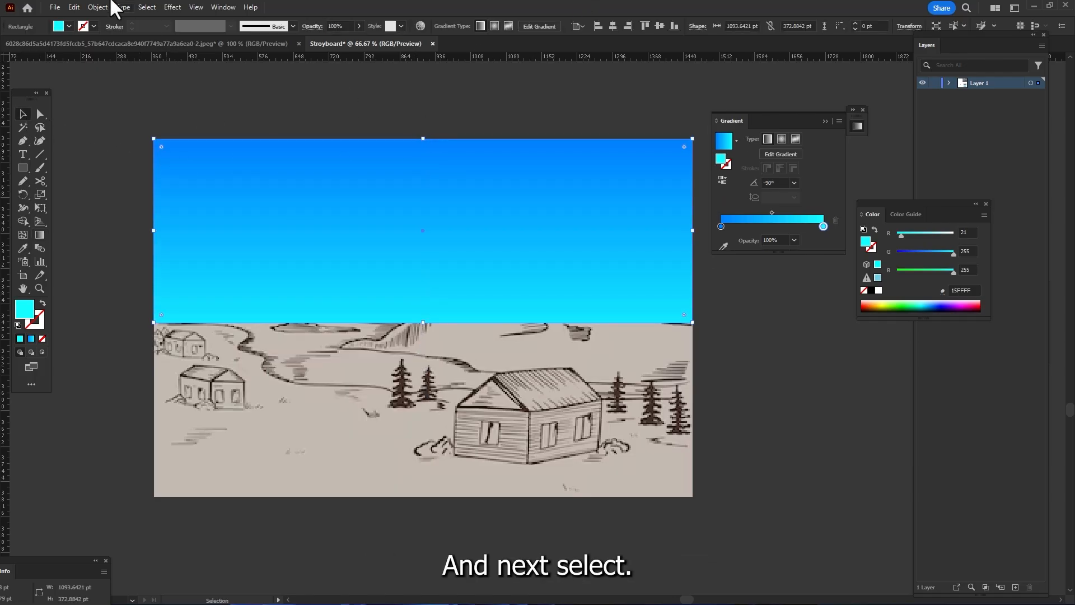
left_click(92, 7)
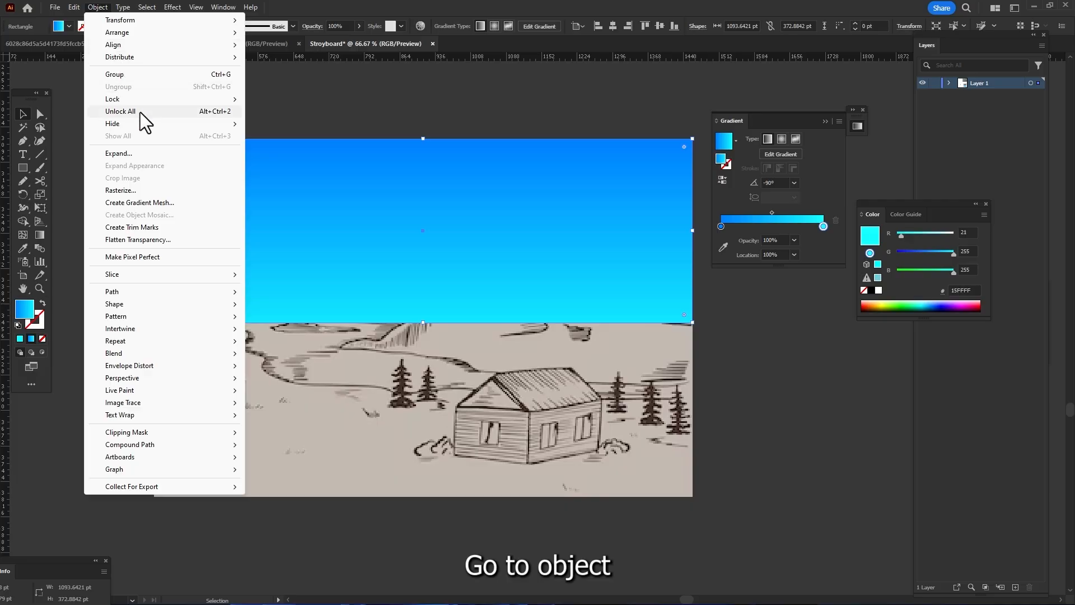
mouse_move(151, 32)
left_click(283, 69)
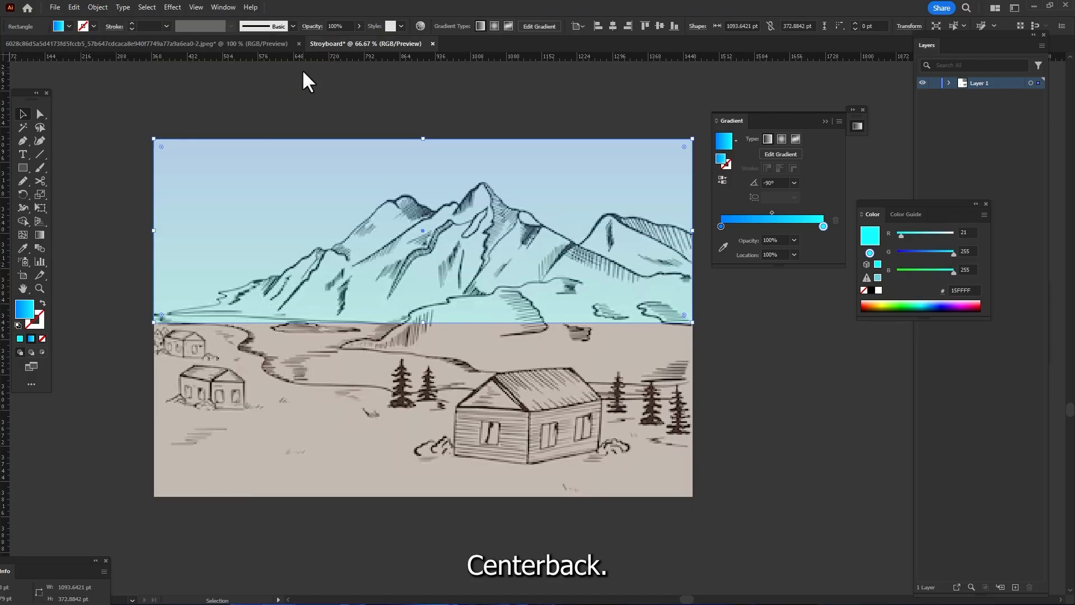
left_click(97, 7)
mouse_move(132, 98)
left_click(296, 100)
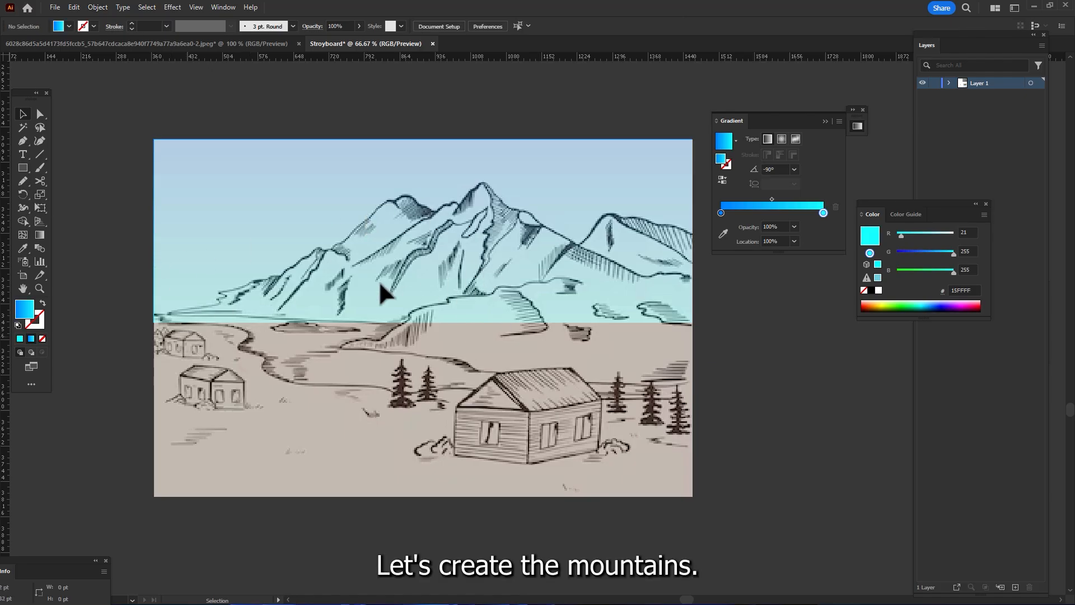
Prepare the Pen tool with no fill and a gray-brown 736357 stroke for the mountains
left_click(22, 141)
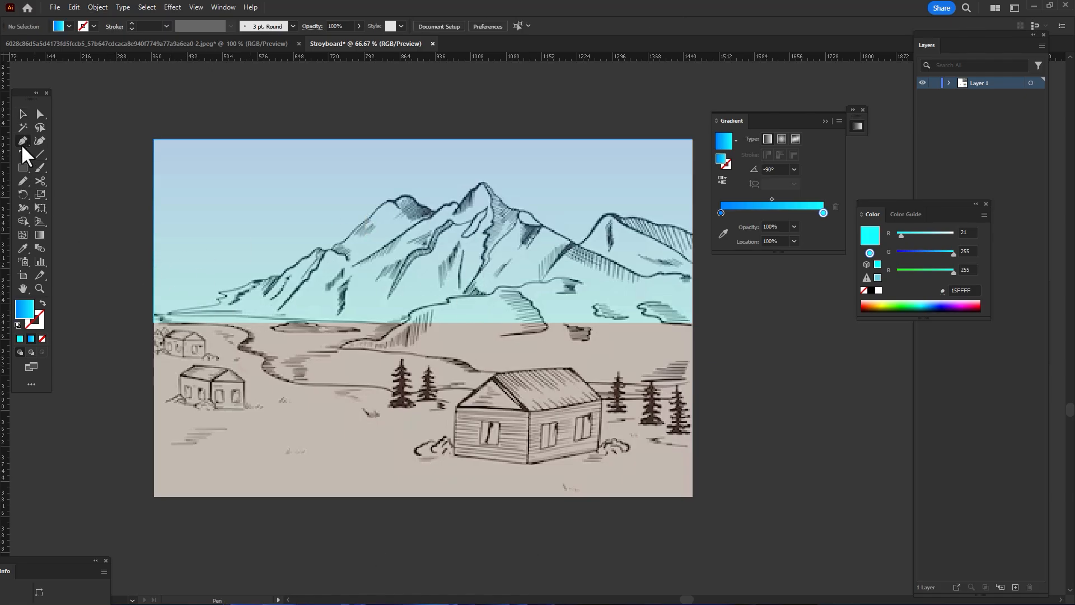
left_click(43, 339)
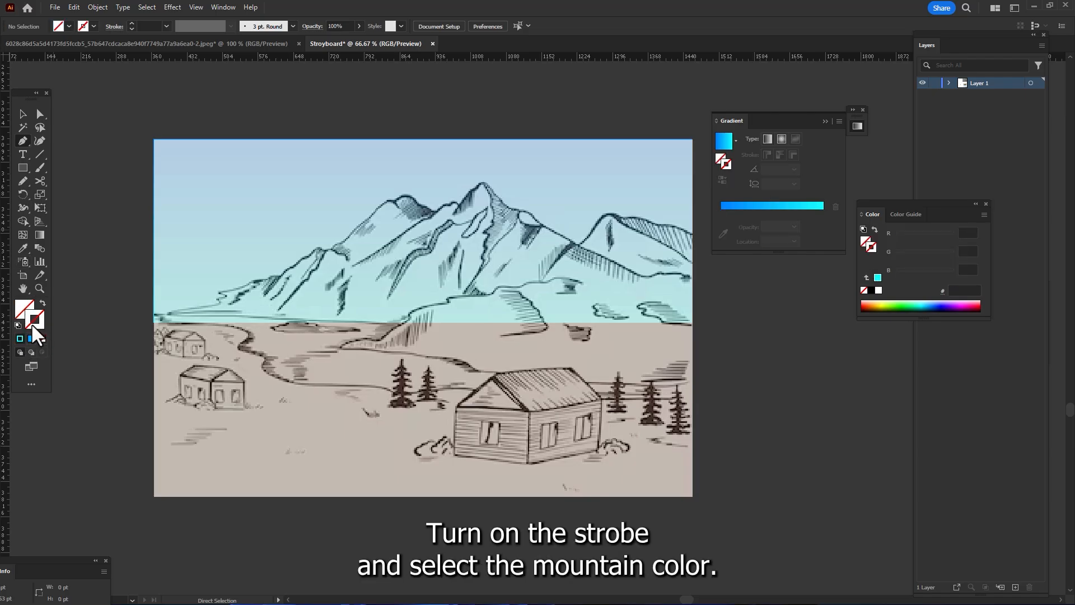
left_click(20, 338)
left_click(84, 26)
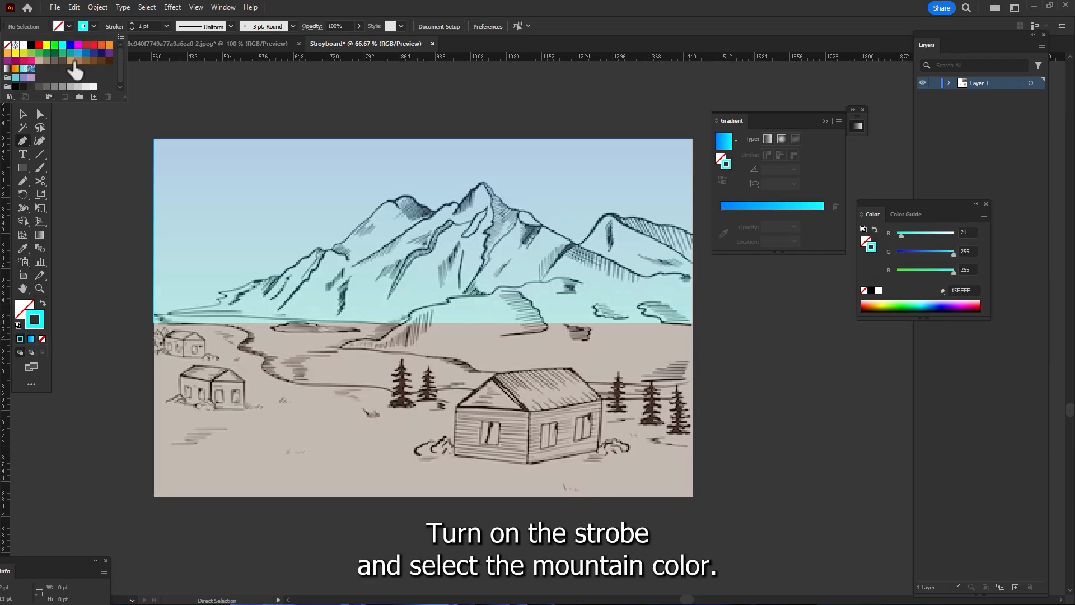
left_click(55, 61)
left_click(378, 2)
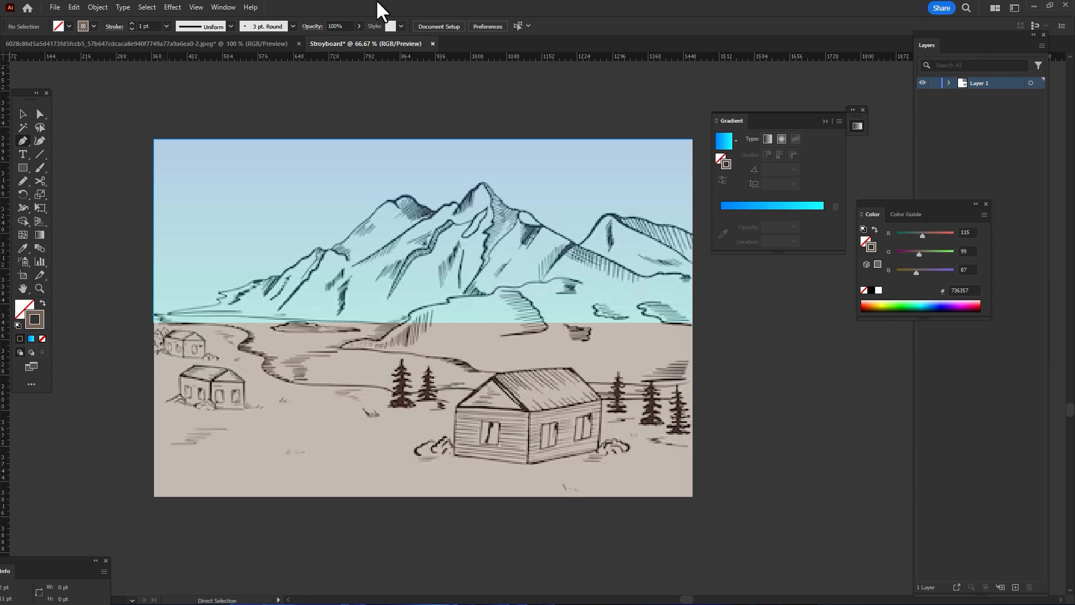
Trace the large main mountain as a closed path along its ridge, past the sketch's right edge and back along the base, then deselect it
left_click(214, 307)
left_click_drag(244, 285, 253, 282)
left_click(277, 273)
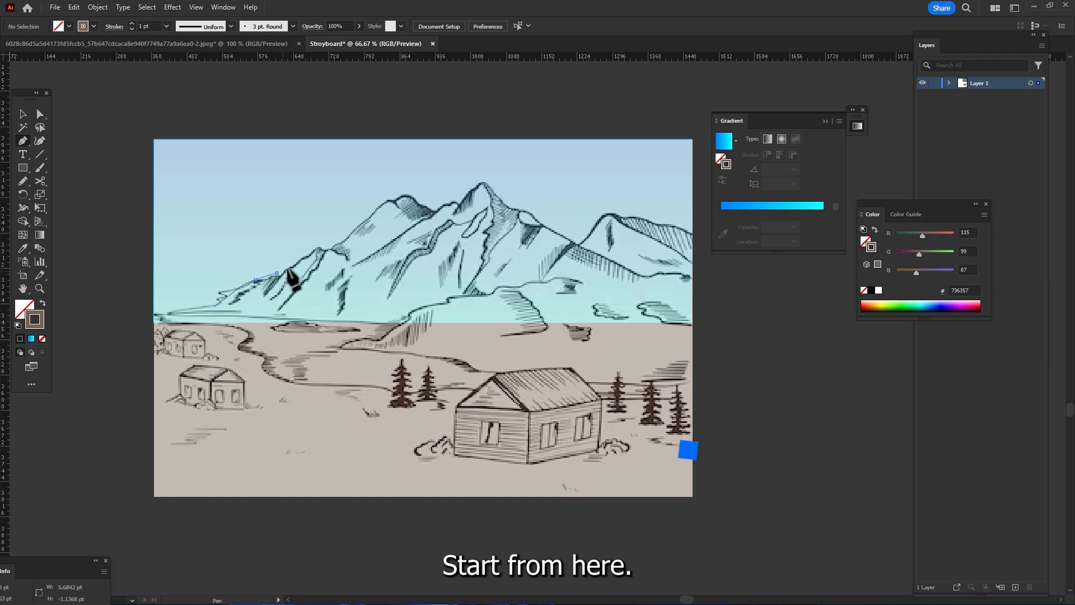
left_click(291, 266)
left_click(306, 255)
left_click(317, 248)
left_click(326, 247)
left_click(339, 244)
left_click(361, 223)
left_click(373, 213)
left_click(474, 185)
left_click(480, 180)
left_click(493, 186)
left_click(501, 196)
left_click(513, 205)
left_click(530, 215)
left_click(556, 233)
left_click(581, 242)
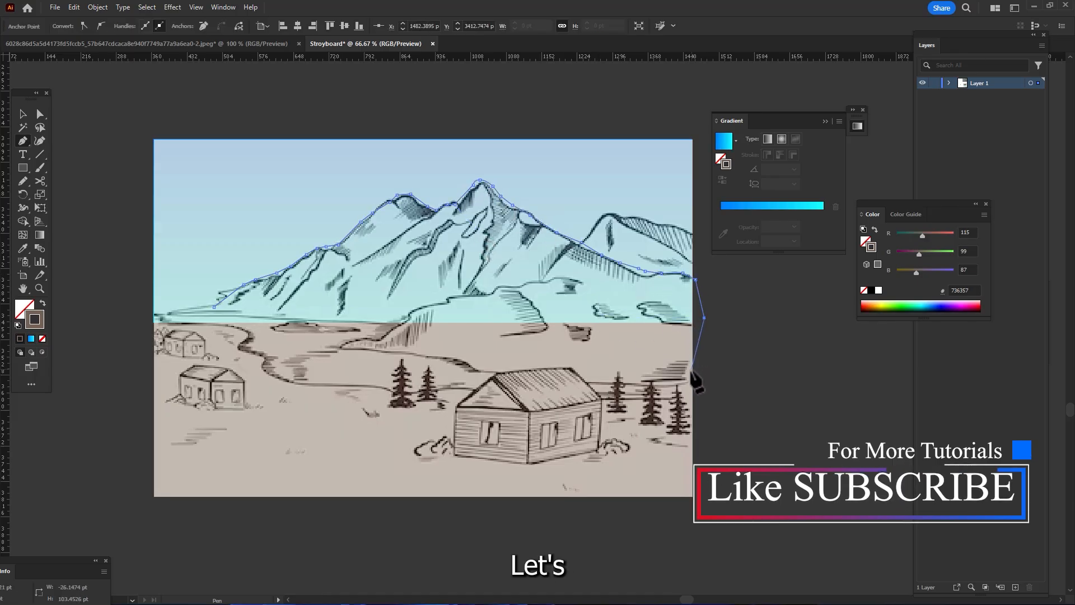
left_click(686, 374)
left_click(662, 382)
left_click(591, 383)
left_click(556, 375)
left_click(476, 365)
left_click(408, 351)
left_click(386, 334)
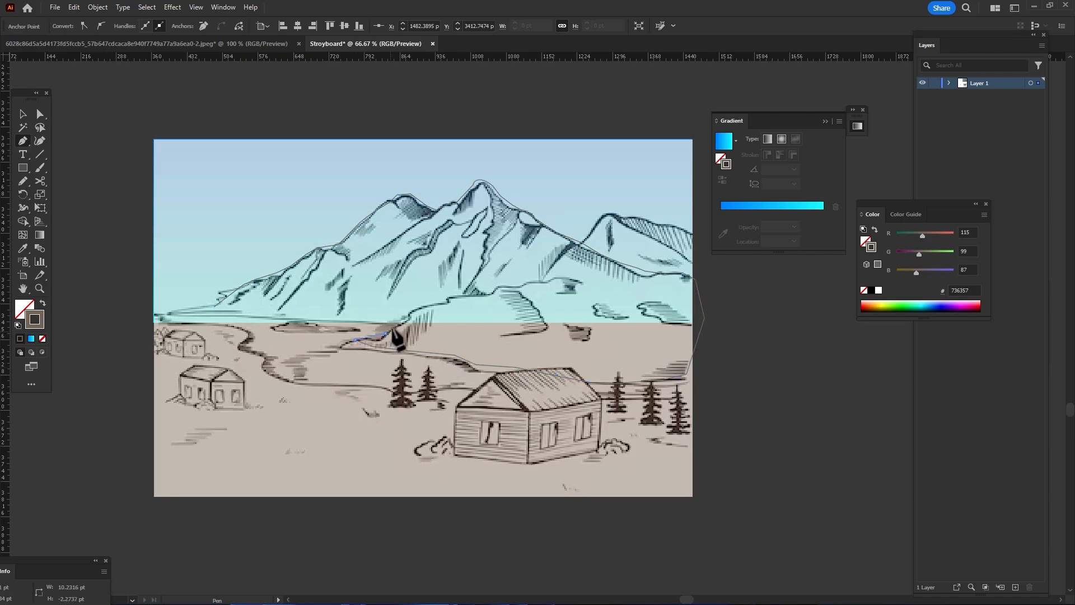
left_click(416, 304)
left_click(434, 302)
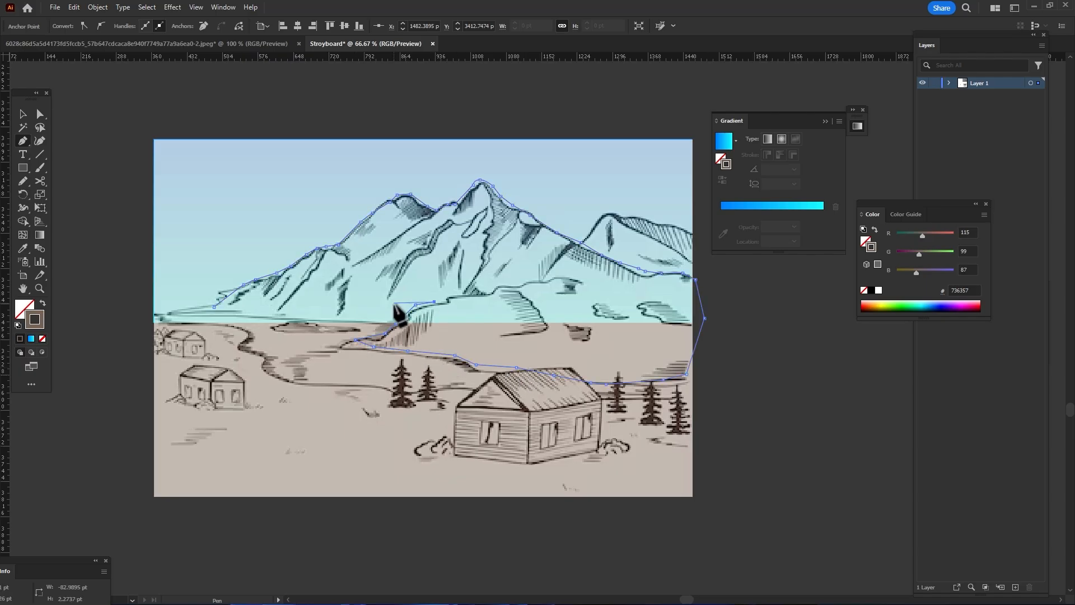
left_click(214, 306)
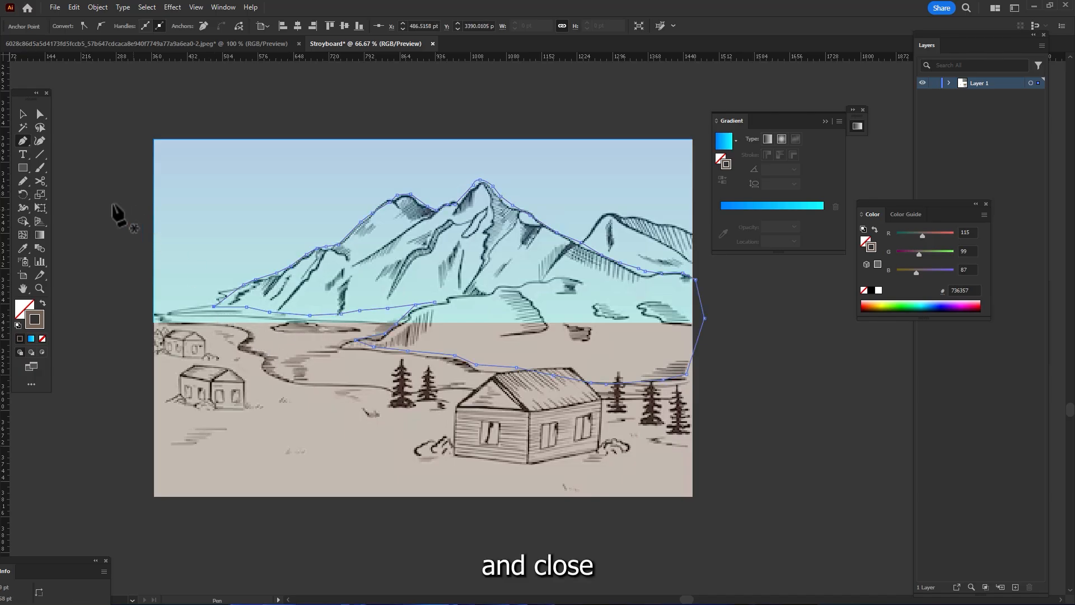
left_click(20, 114)
left_click(193, 101)
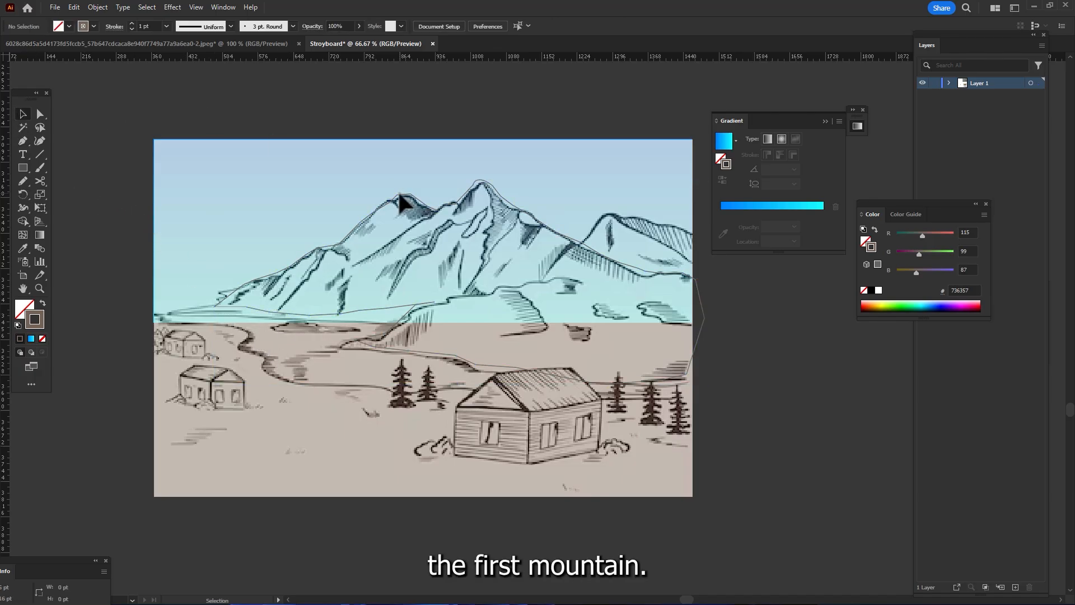
Trace the smaller mountain at the sketch's right edge as a closed path overlapping the first mountain, then deselect it
left_click(23, 141)
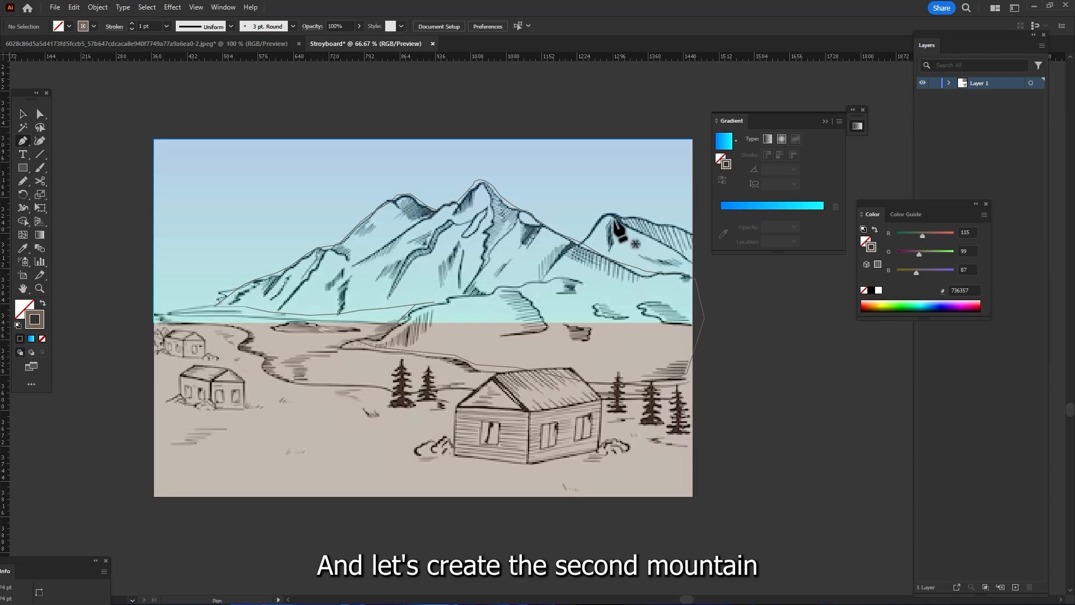
left_click_drag(697, 235, 664, 227)
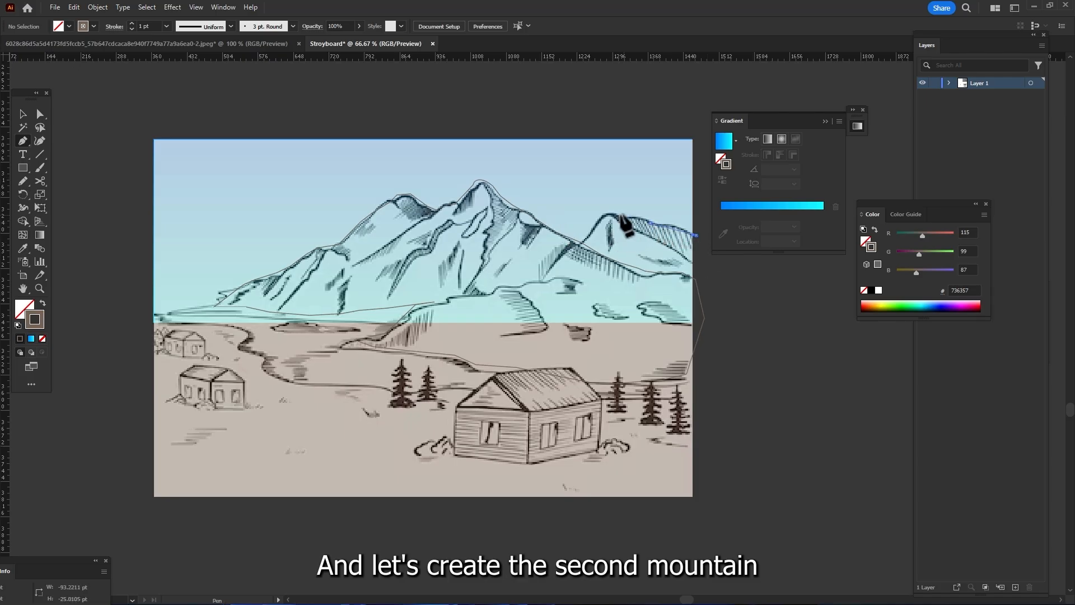
left_click(580, 243)
left_click(569, 257)
left_click(564, 270)
left_click(549, 285)
left_click(546, 306)
left_click(532, 329)
left_click(544, 339)
left_click(580, 342)
left_click(651, 336)
left_click(686, 325)
left_click(696, 234)
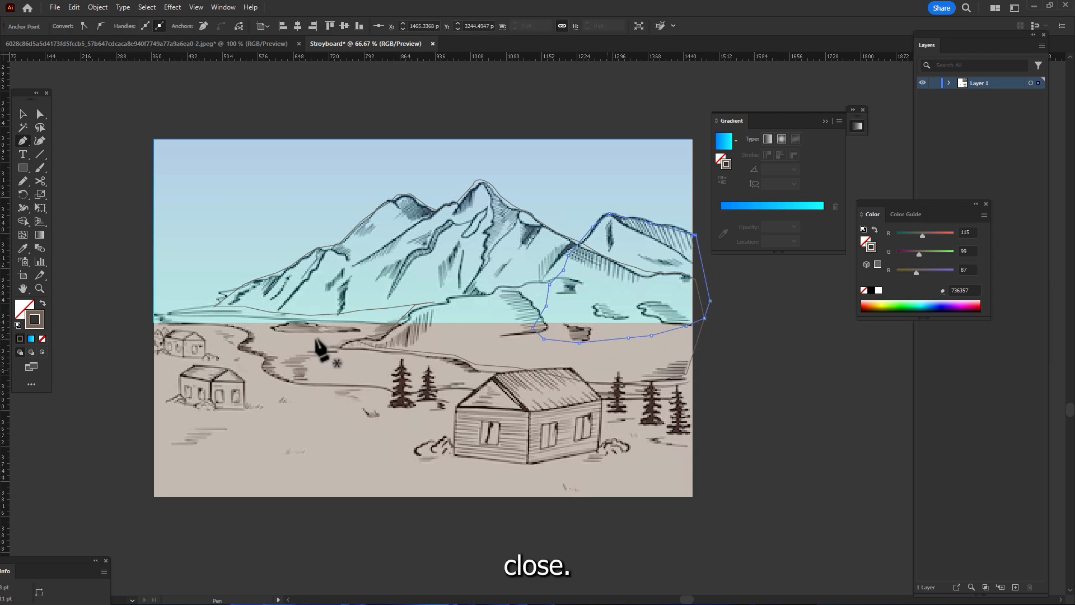
left_click(23, 114)
left_click(109, 247)
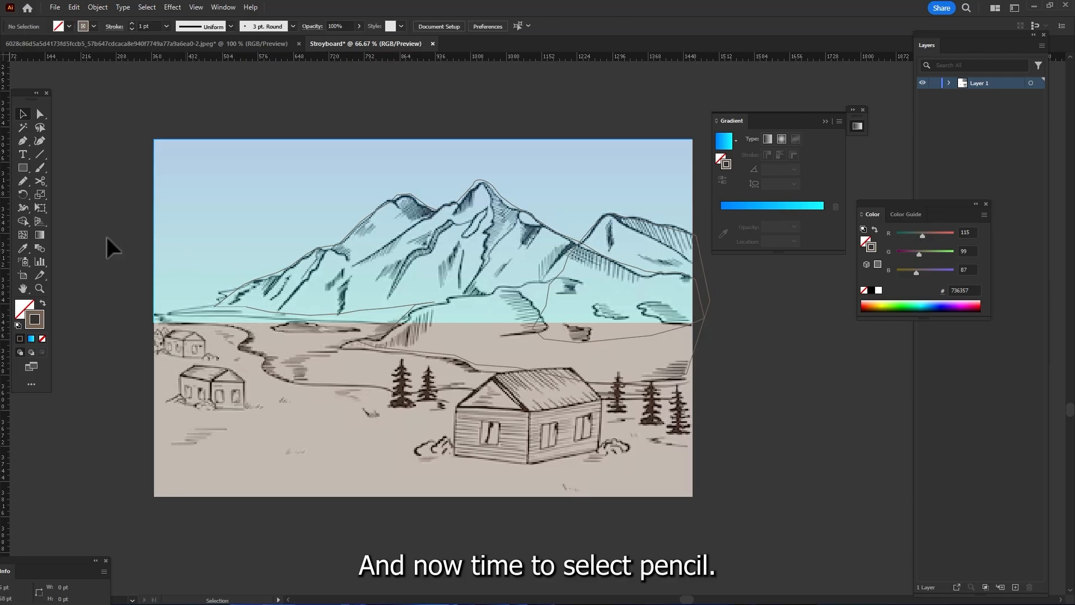
With the Pencil tool set to a 534741, 2 pt stroke and the oval tapered width profile, draw a crease down the main mountain's left slope
left_click_drag(24, 177, 69, 192)
left_click(93, 27)
left_click(63, 61)
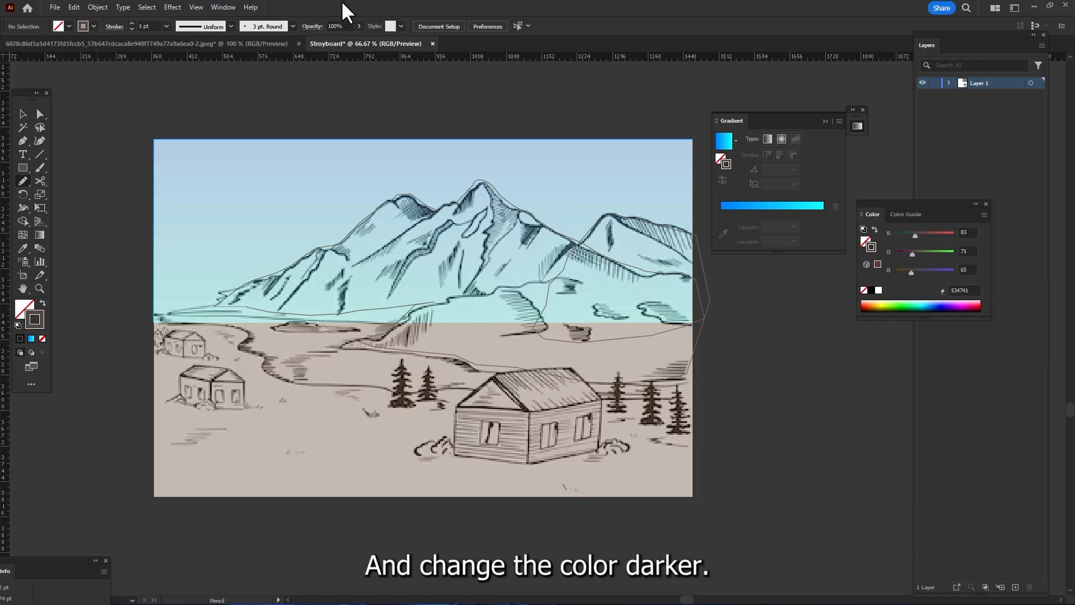
left_click(196, 26)
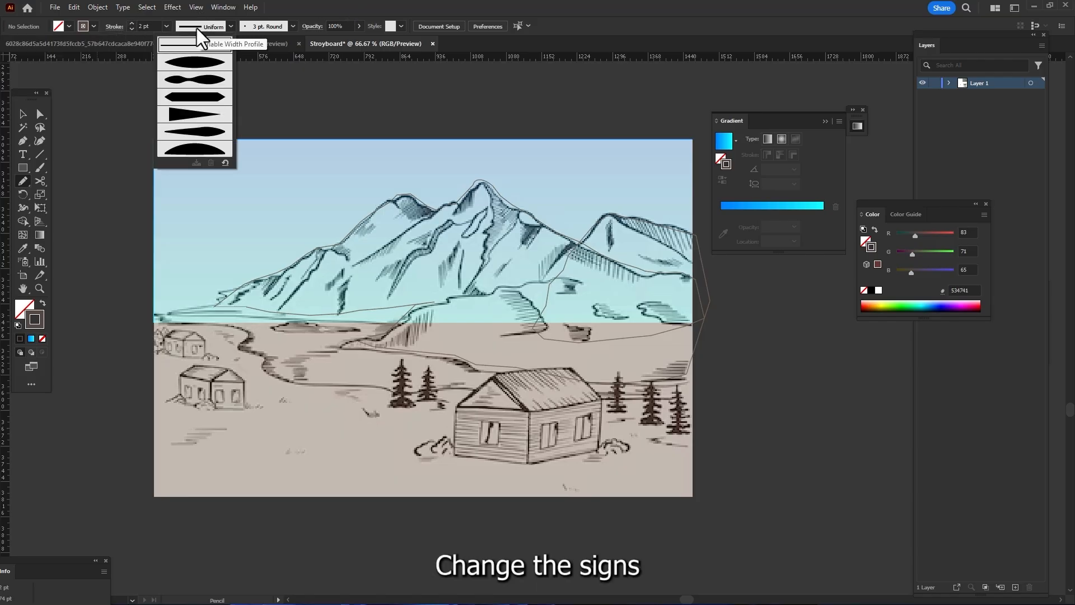
left_click(204, 64)
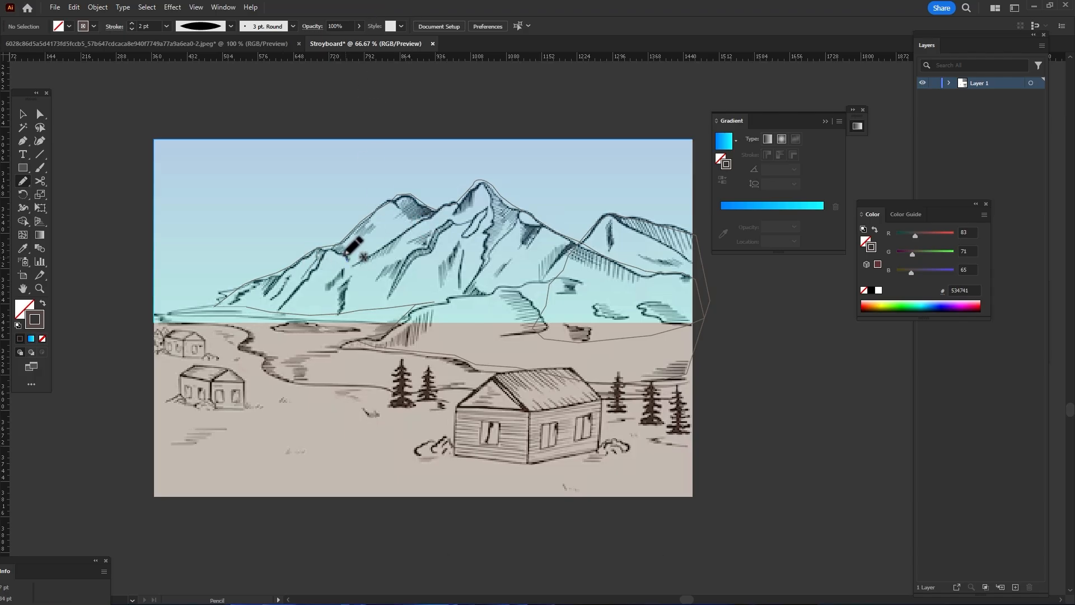
left_click_drag(330, 250, 275, 318)
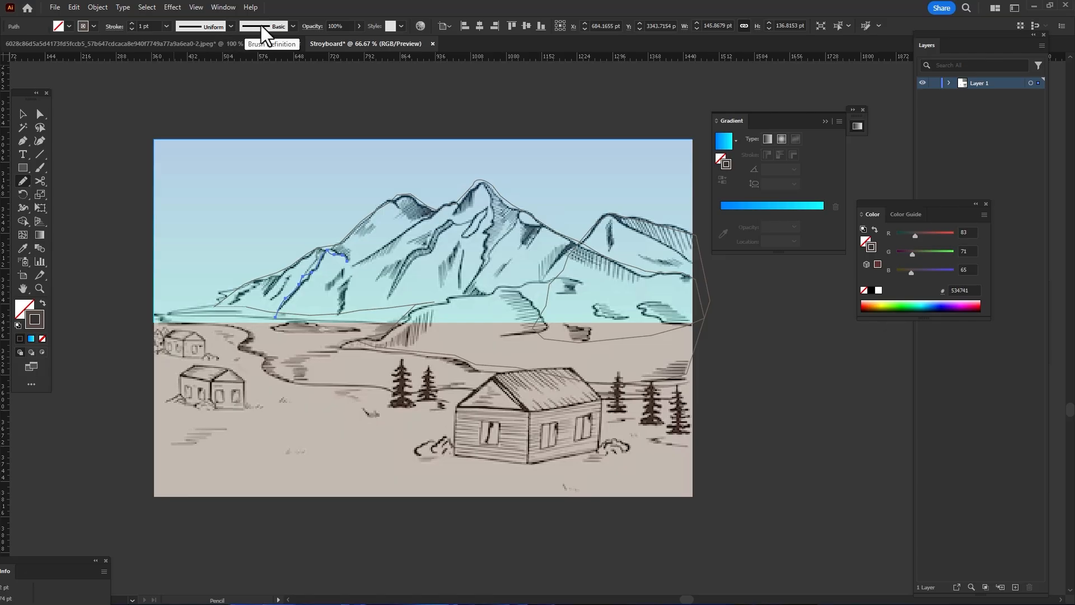
Apply the oval tapered width profile to the drawn crease and turn off New Art Has Basic Appearance
left_click(207, 26)
left_click(207, 62)
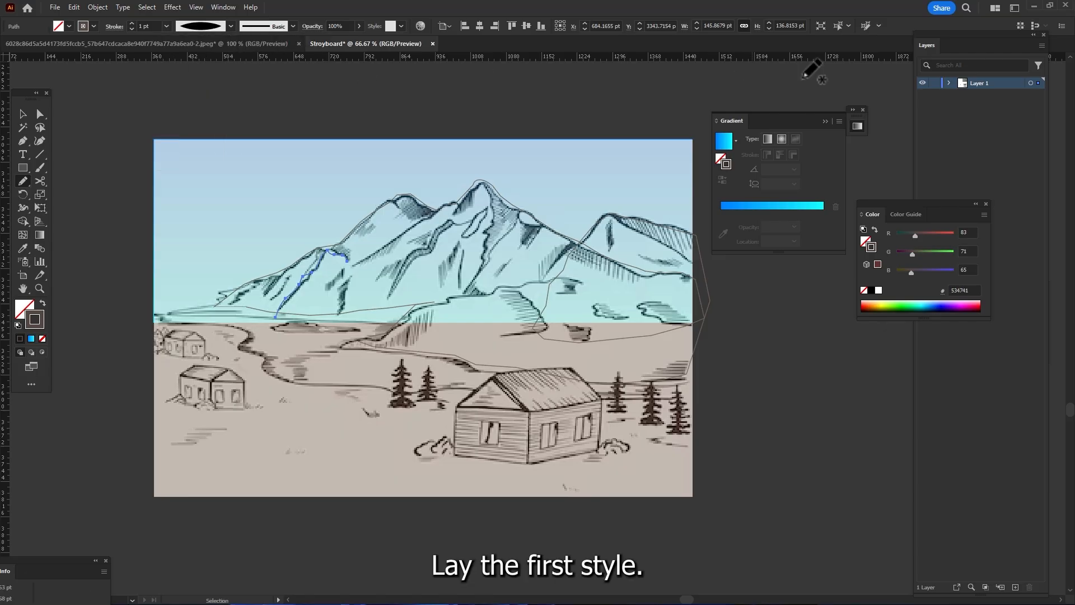
left_click(218, 8)
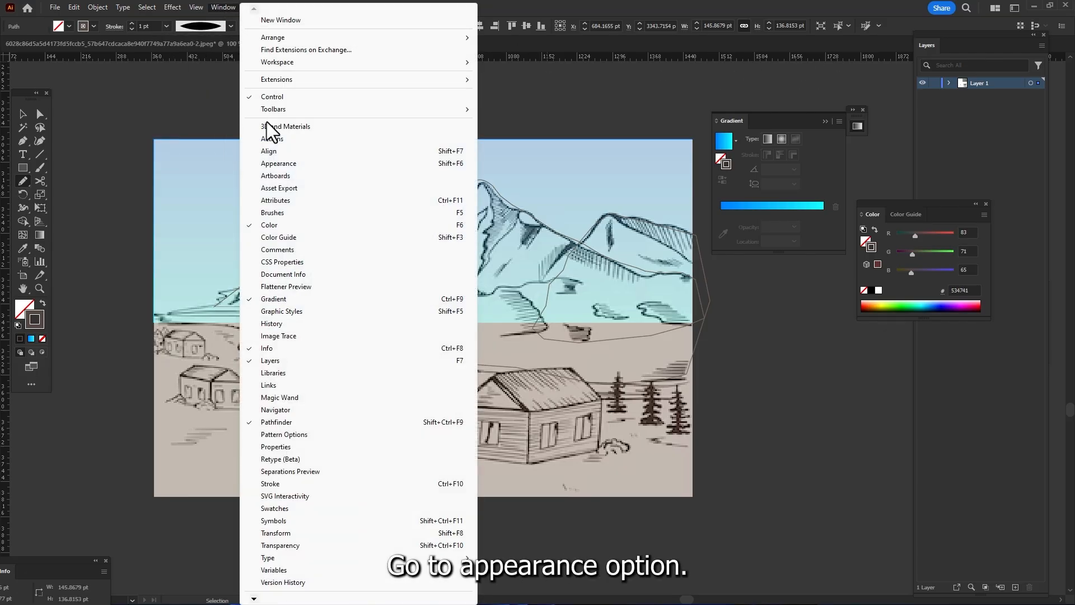
left_click(297, 163)
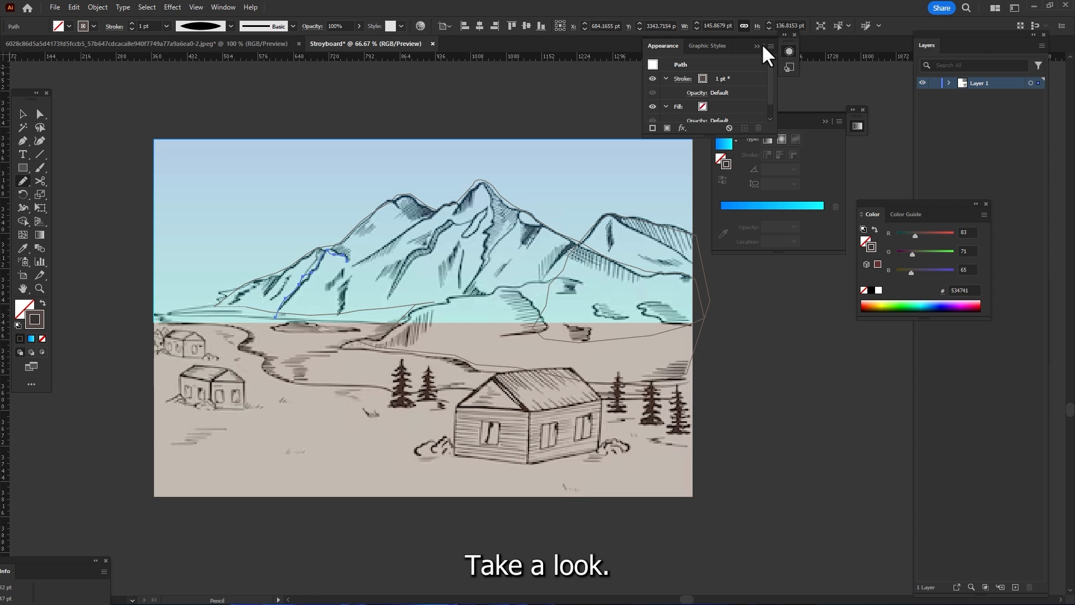
left_click_drag(761, 42, 770, 45)
left_click(778, 46)
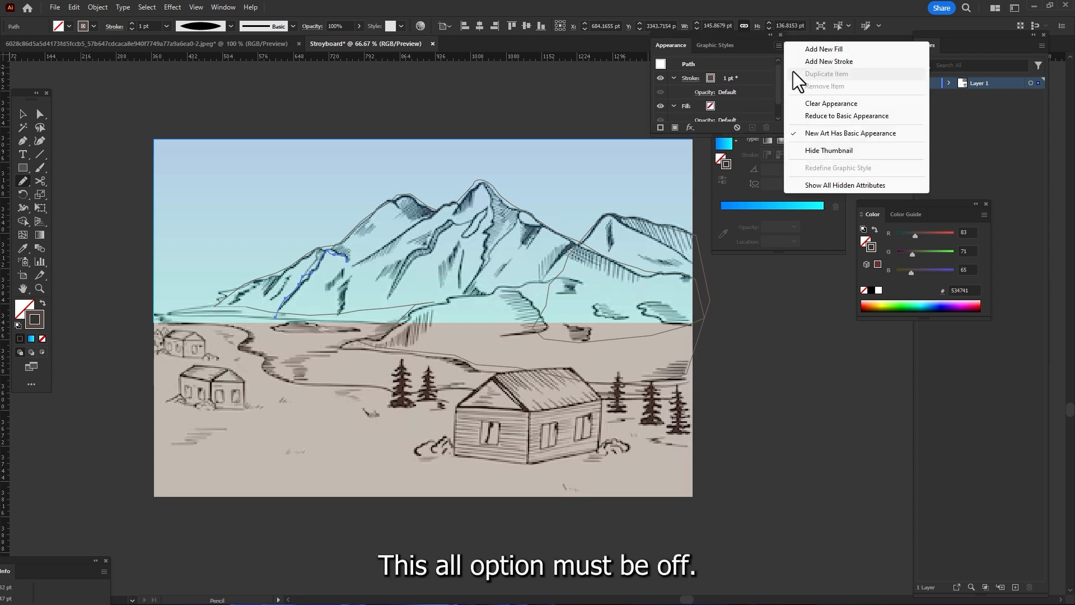
left_click(827, 133)
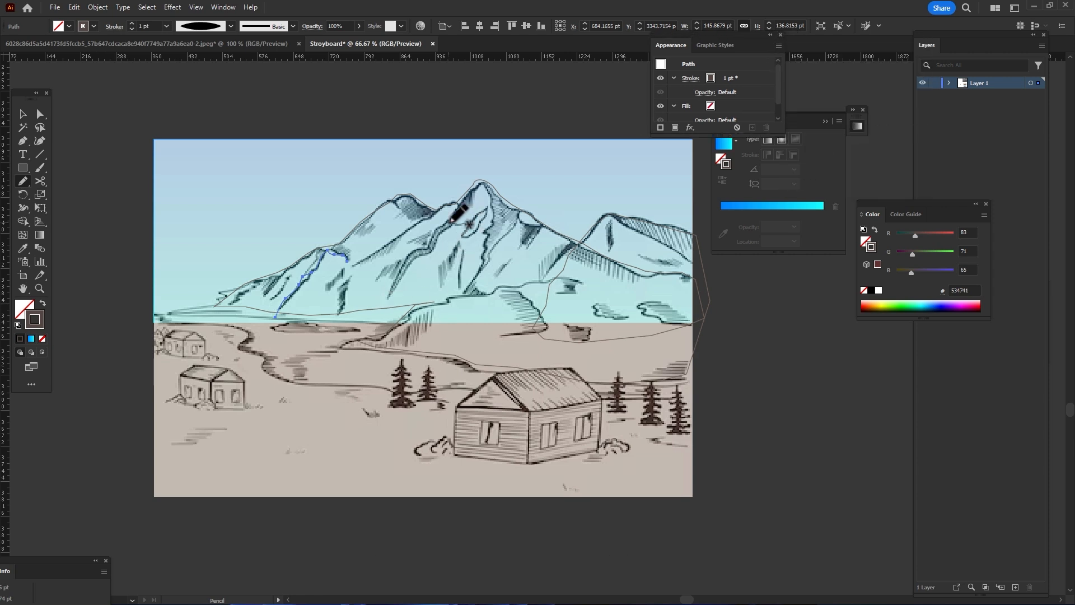
Outline the long gully left of the main peak with a 2 pt stroke and draw two short creases on the lower left slope
mouse_move(450, 219)
left_mouse_down()
mouse_move(399, 267)
mouse_move(384, 297)
mouse_move(450, 221)
left_mouse_up()
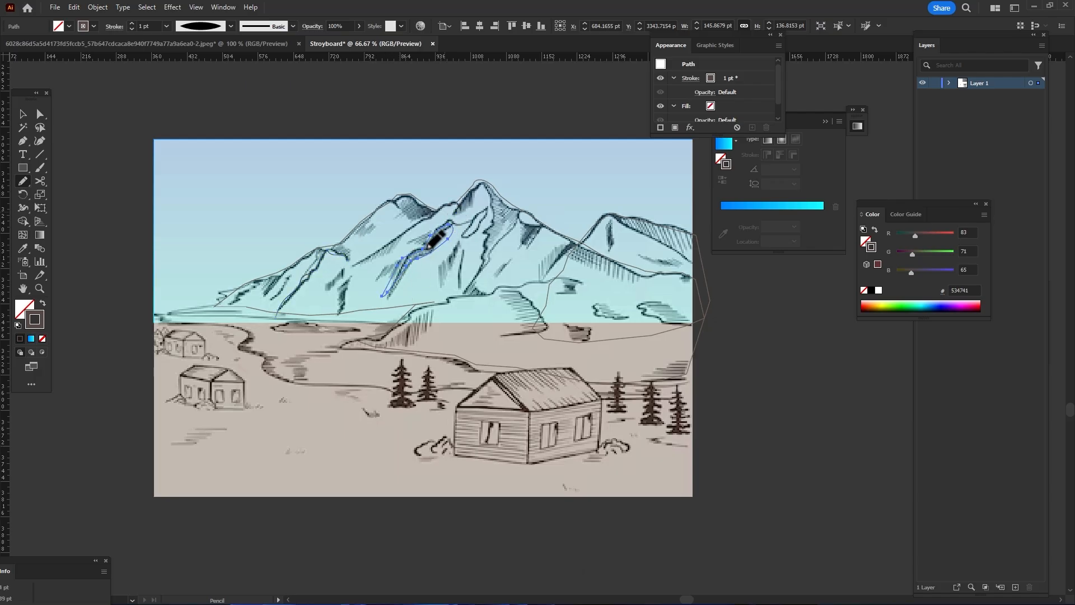
left_click(132, 23)
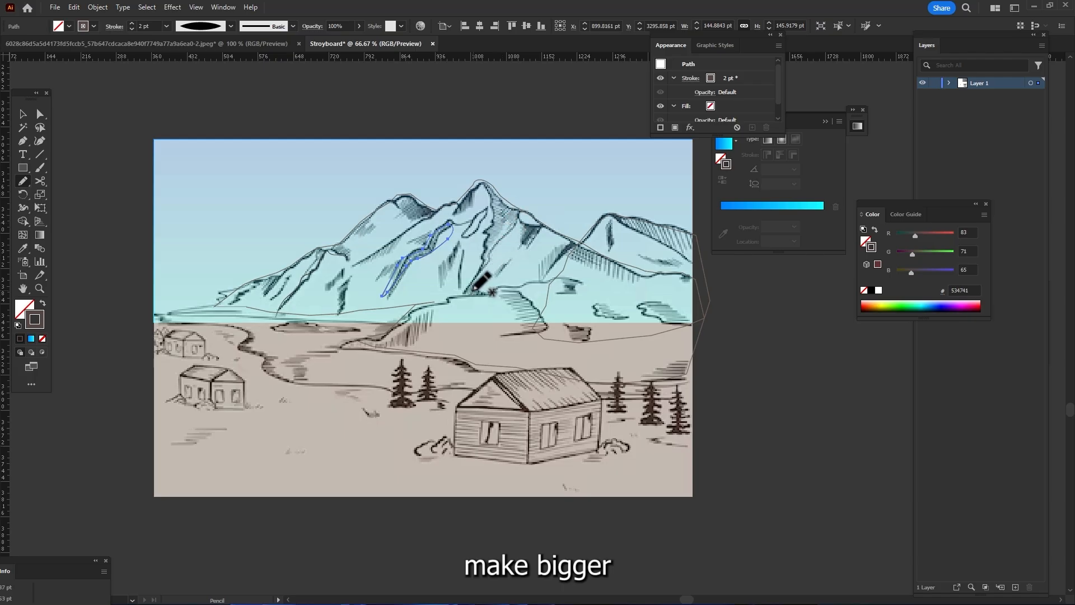
left_click_drag(291, 273, 266, 298)
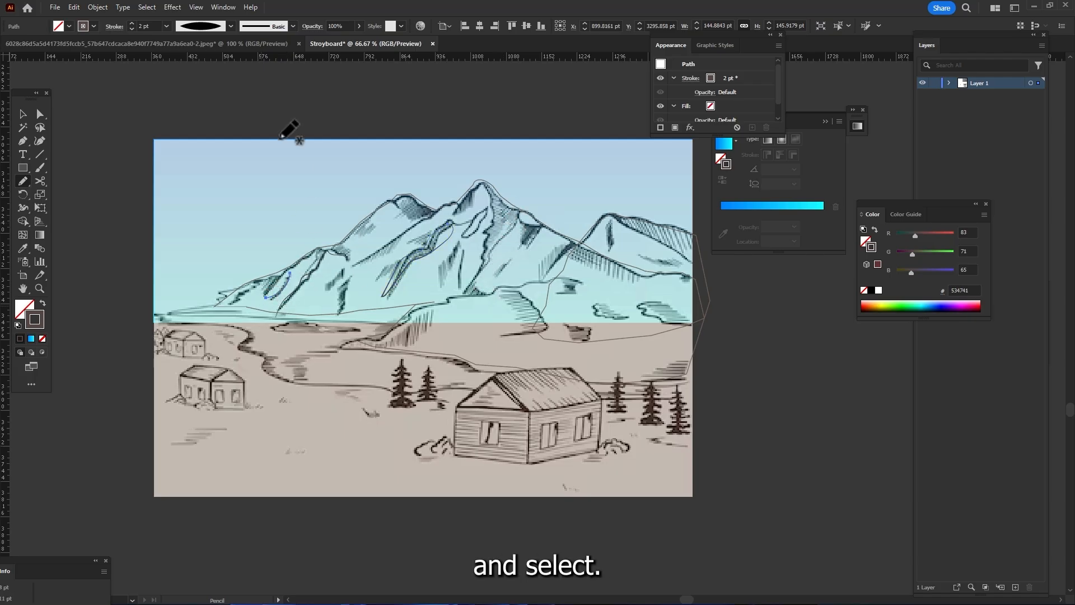
left_click_drag(229, 304, 254, 285)
Draw the long shadow creases below the main peak and a short one on its right shoulder
left_click_drag(511, 223, 457, 290)
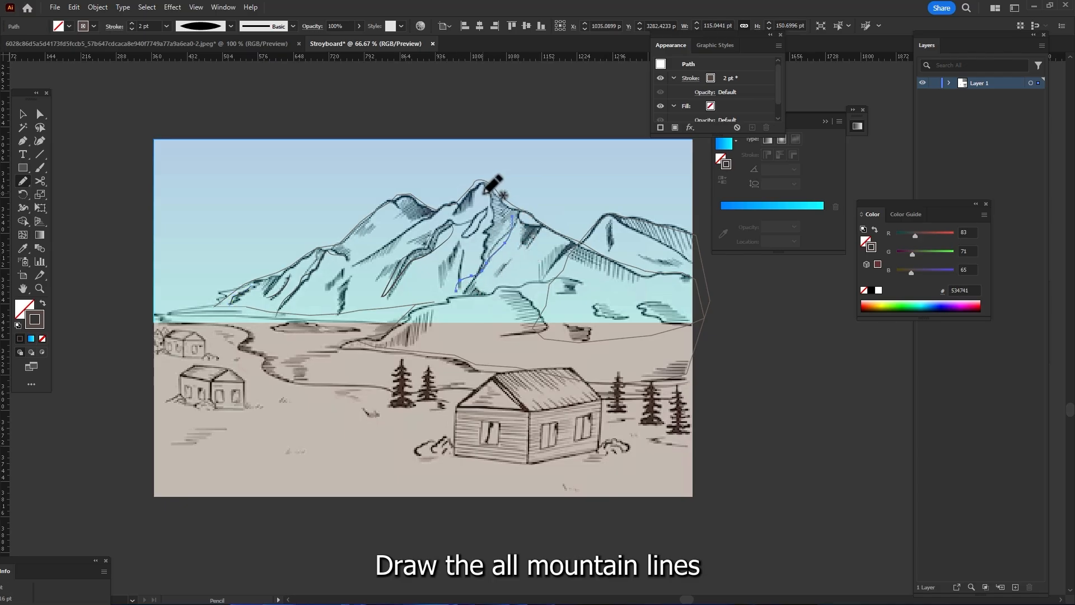
left_click_drag(493, 226, 484, 271)
left_click_drag(519, 220, 541, 226)
Draw a crease below the smaller mountain's peak and trace the rock and ridge marks across the foothills
left_click_drag(610, 222, 612, 249)
left_click_drag(640, 307, 673, 323)
left_click_drag(594, 305, 628, 321)
left_click_drag(578, 281, 506, 338)
left_click_drag(437, 315, 393, 351)
Set the stroke to 3 pt and add thicker creases on the main mountain's peaks and slopes, the saddle, the right mountain's base and the foothill
left_click(132, 24)
left_click_drag(397, 202, 401, 219)
mouse_move(434, 213)
left_mouse_down()
mouse_move(359, 266)
mouse_move(342, 301)
left_mouse_up()
left_click_drag(485, 188, 493, 221)
left_click_drag(569, 244, 534, 285)
left_click_drag(627, 271, 662, 289)
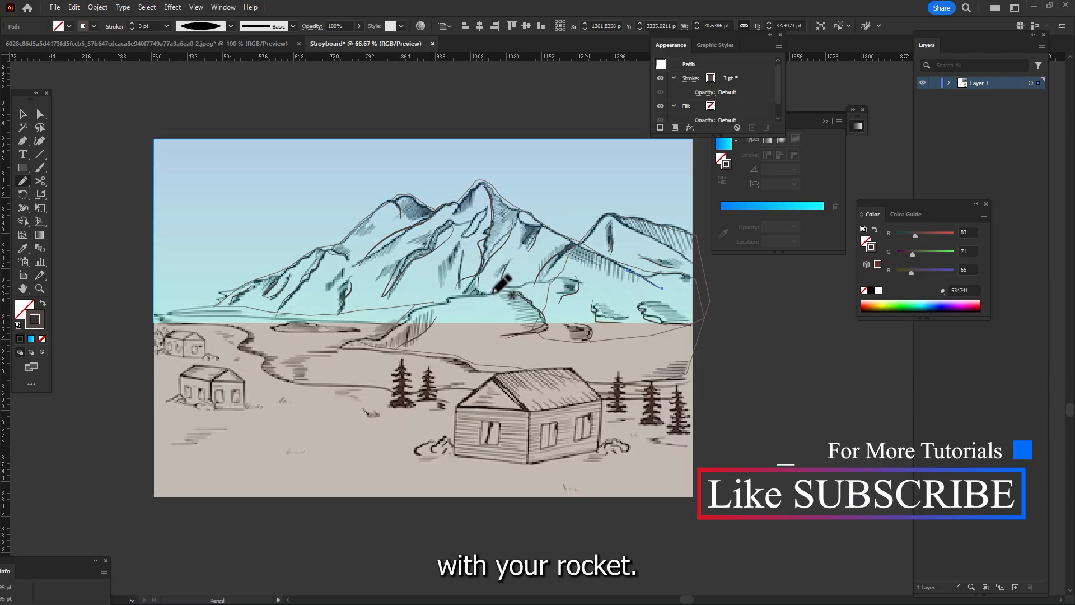
left_click_drag(448, 299, 459, 339)
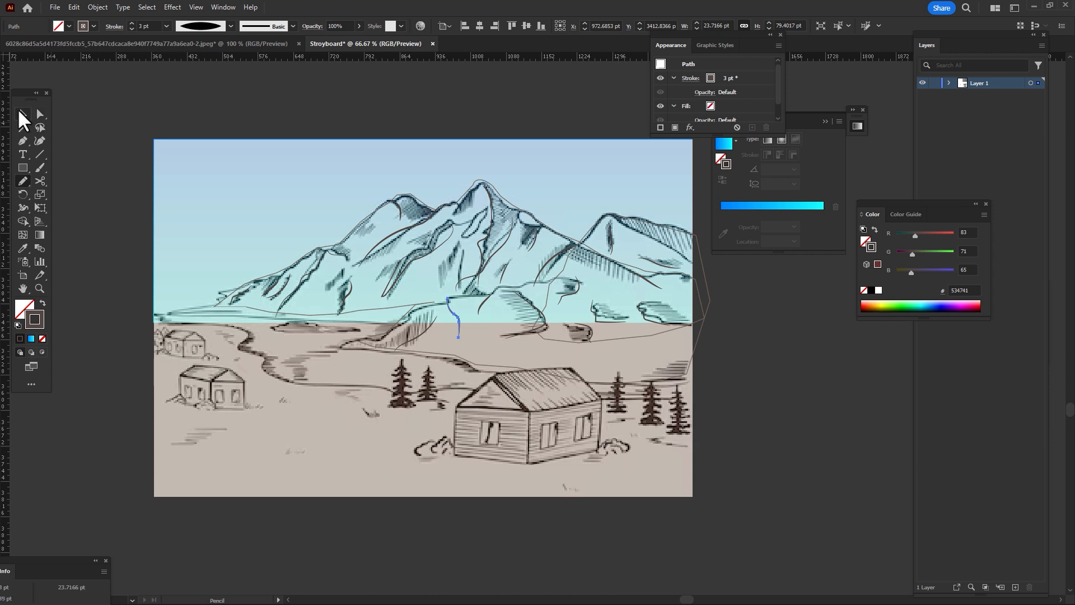
Fill the main mountain shape with gray-brown 736357 and remove its stroke
left_click(378, 227)
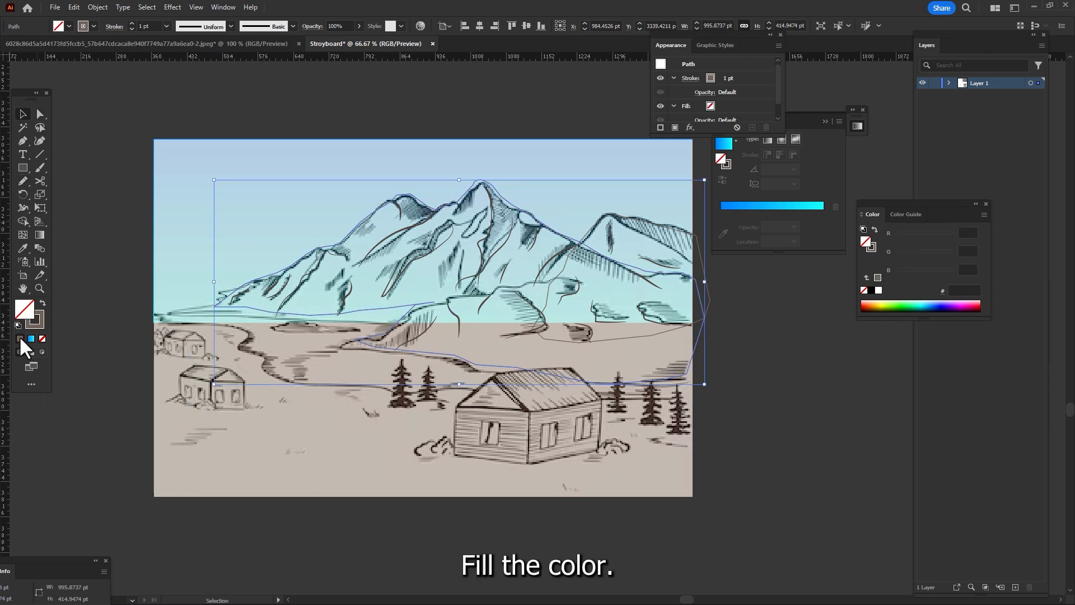
left_click(20, 339)
left_click(38, 322)
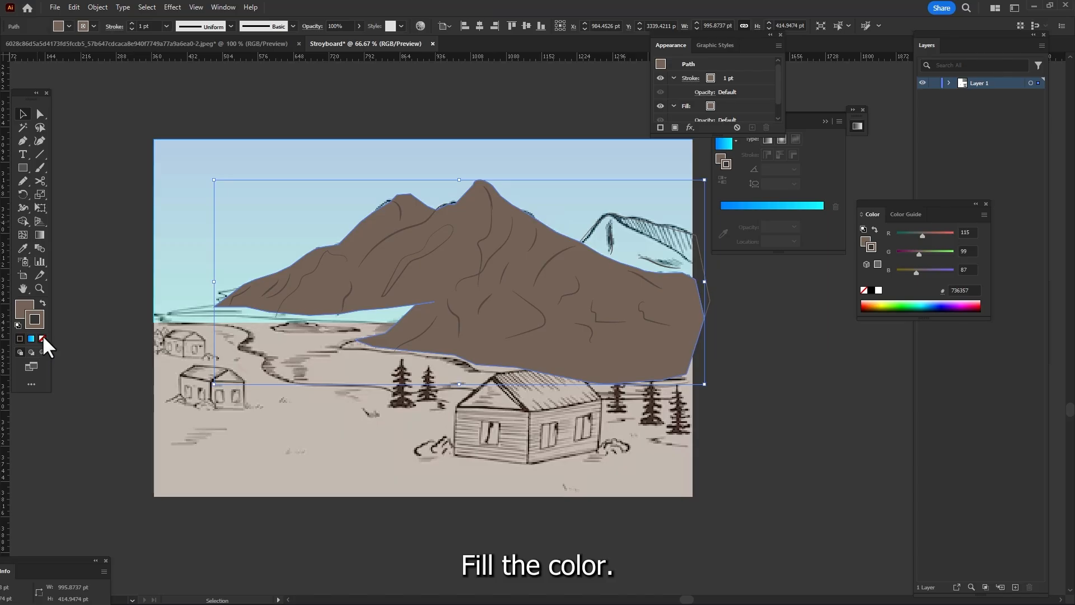
left_click(43, 338)
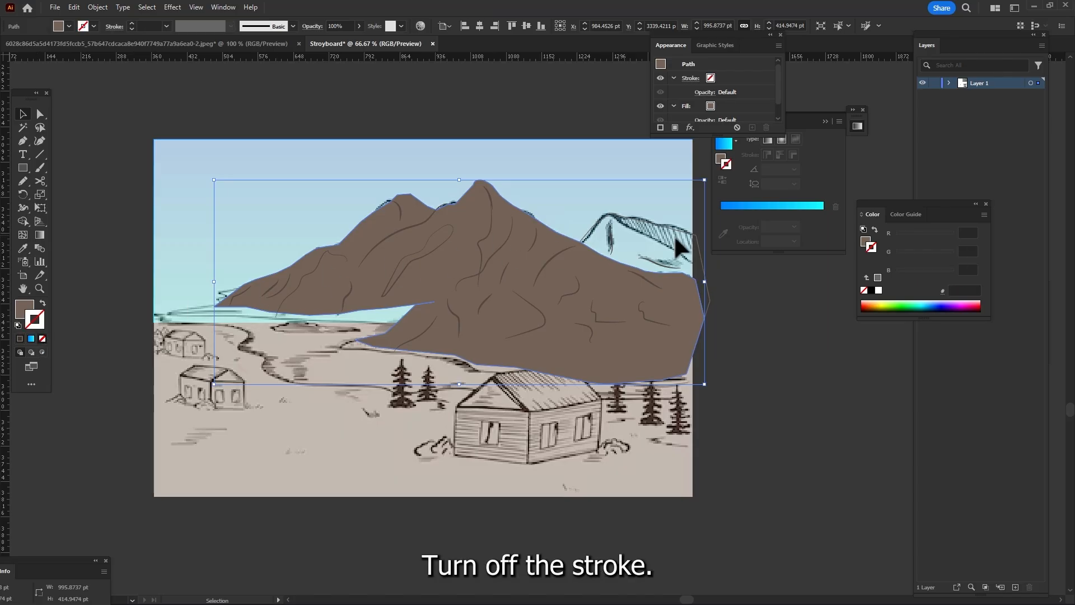
Fill the smaller right mountain with the lighter brown 84746A, remove its stroke, and deselect it
left_click(632, 257)
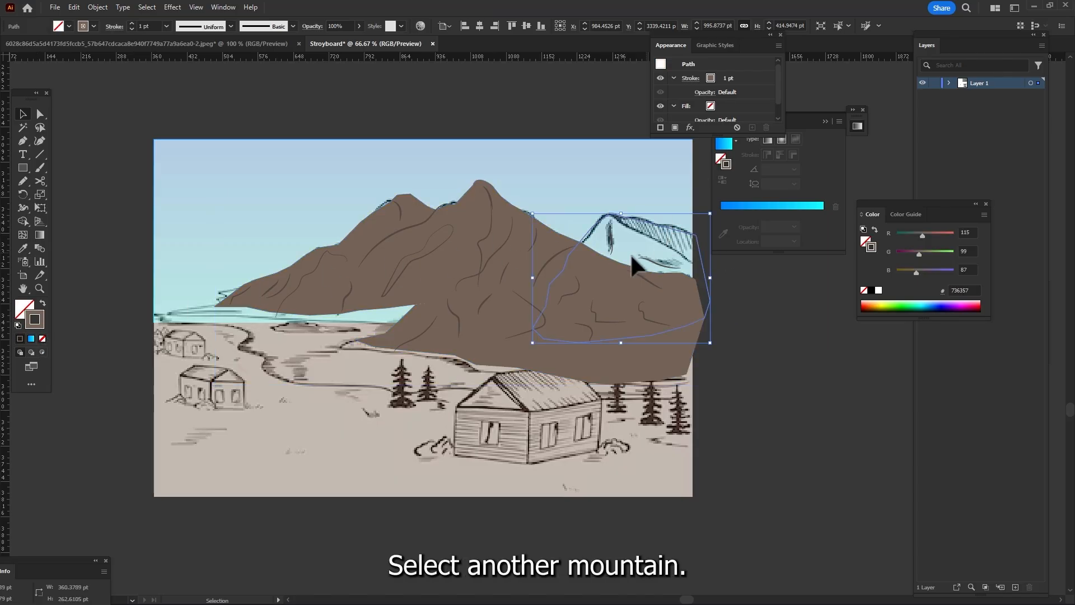
left_click(19, 339)
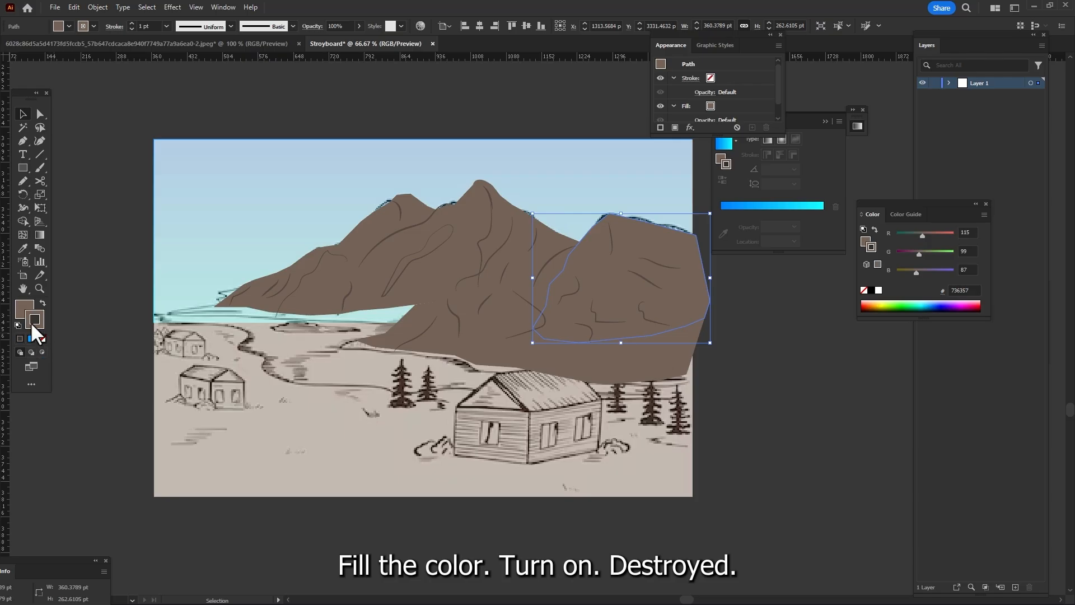
left_click(43, 338)
double_click(21, 304)
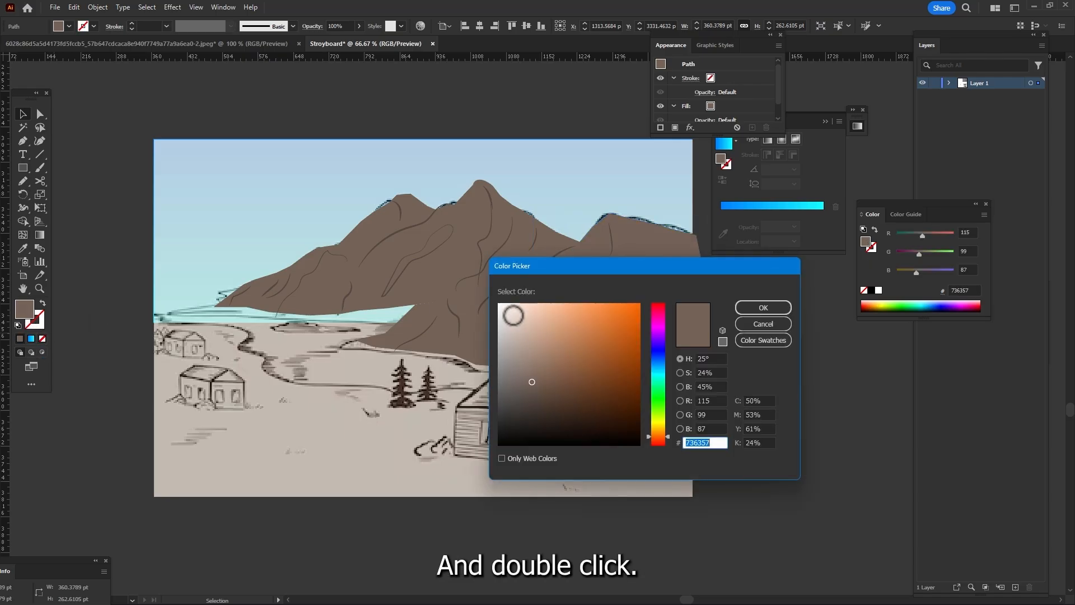
left_click_drag(532, 382, 526, 372)
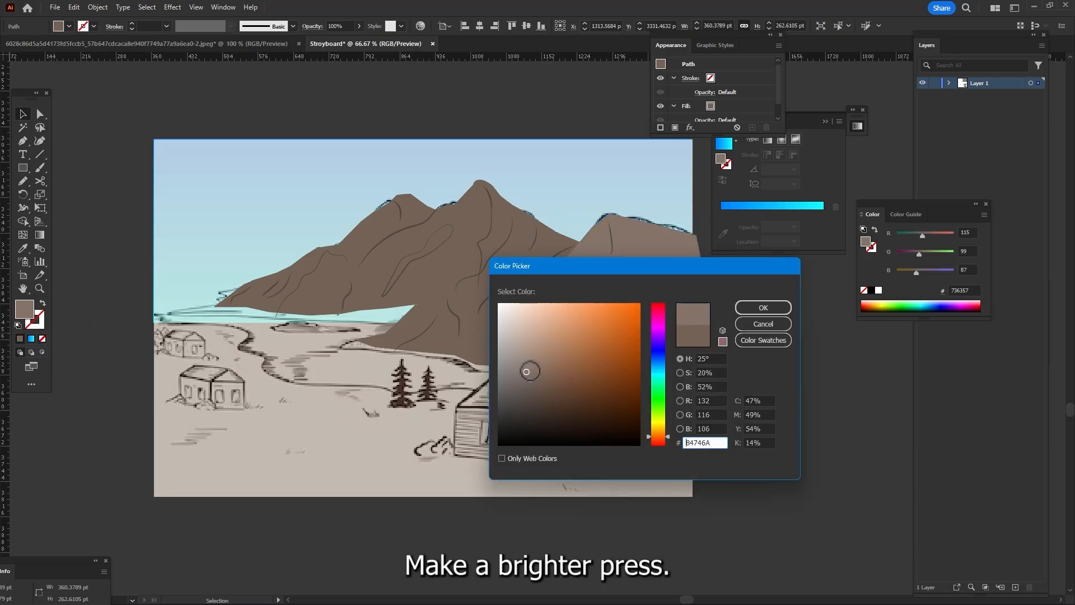
left_click(764, 308)
left_click(828, 340)
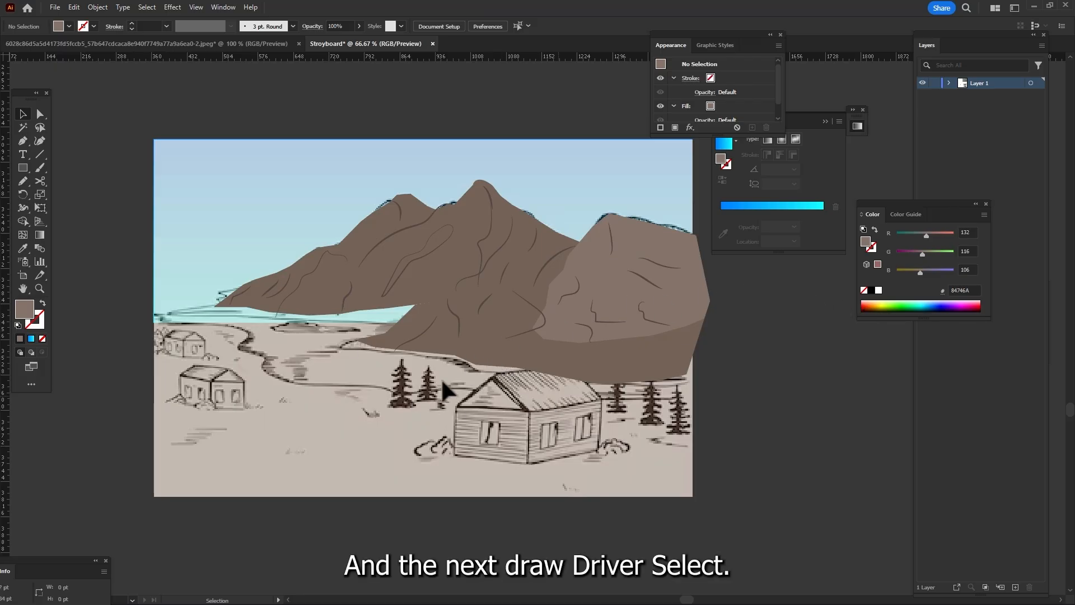
With the Pen tool, trace the river's lower bank from just past the sketch's right edge to the bend near the left houses
left_click(23, 140)
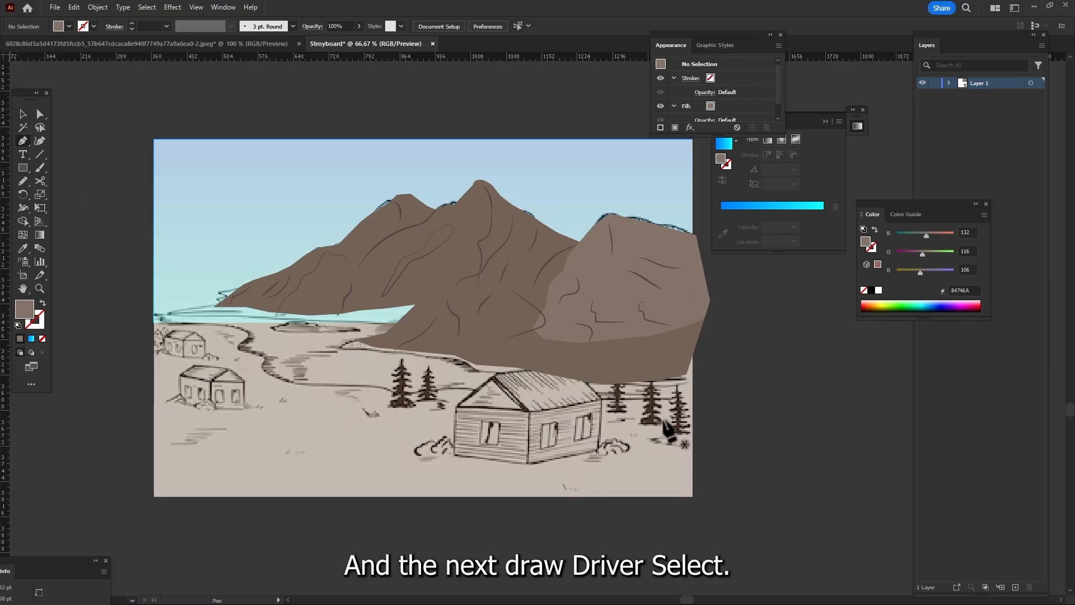
left_click_drag(698, 397, 673, 402)
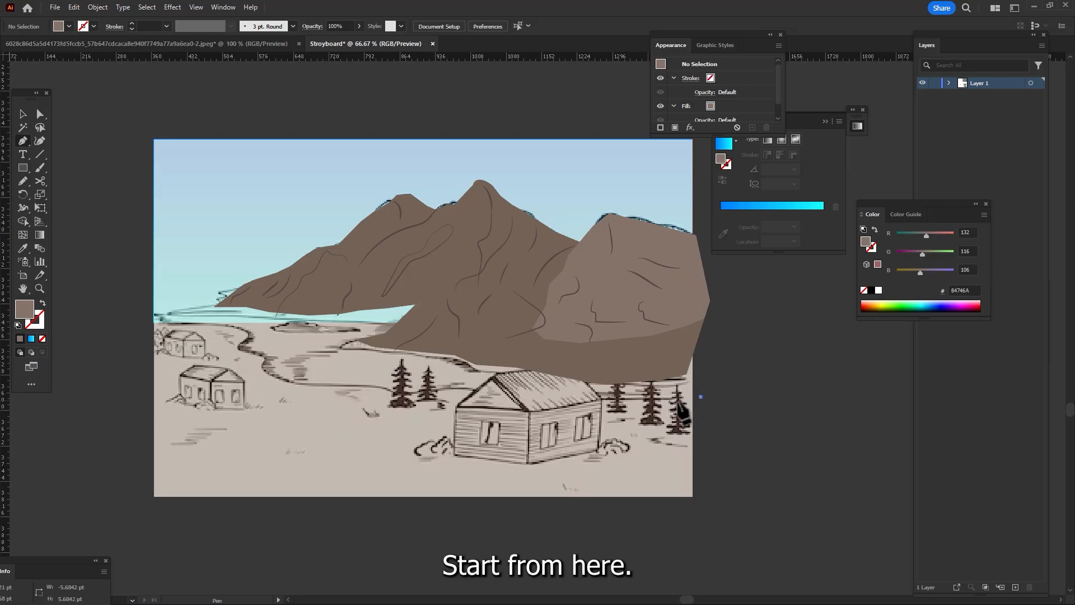
left_click_drag(489, 394, 435, 393)
left_click(426, 391)
left_click(390, 394)
left_click(343, 385)
left_click(305, 386)
left_click(278, 382)
left_click(262, 370)
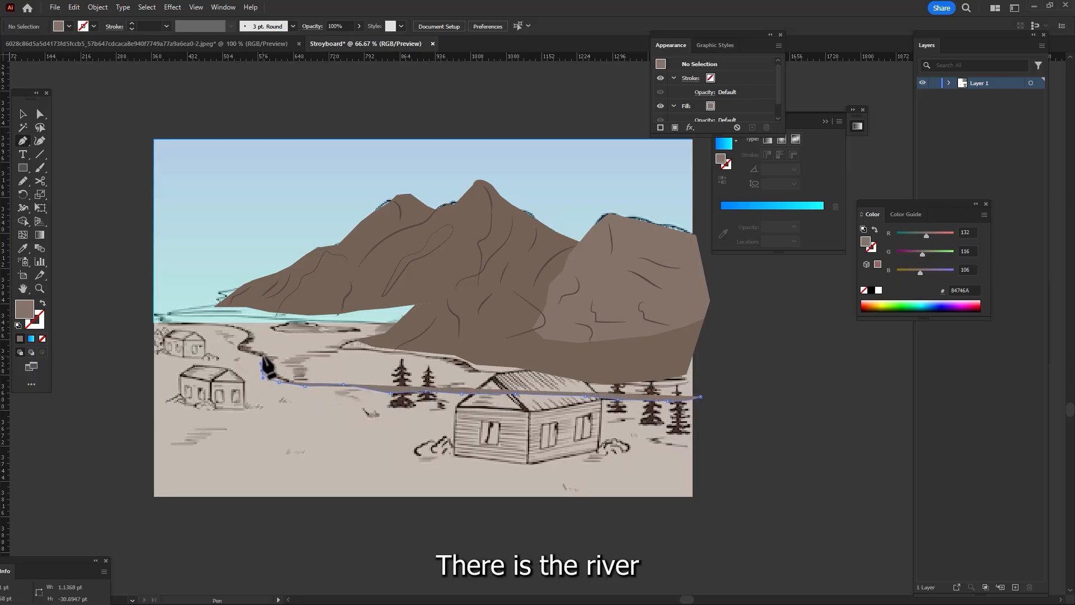
Continue the river path up the winding left bank, past the sketch's left edge and up beside the sky
left_click(264, 356)
left_click(237, 348)
left_click(243, 336)
left_click(207, 325)
left_click(186, 325)
left_click(171, 319)
left_click_drag(145, 299, 163, 278)
left_click(141, 262)
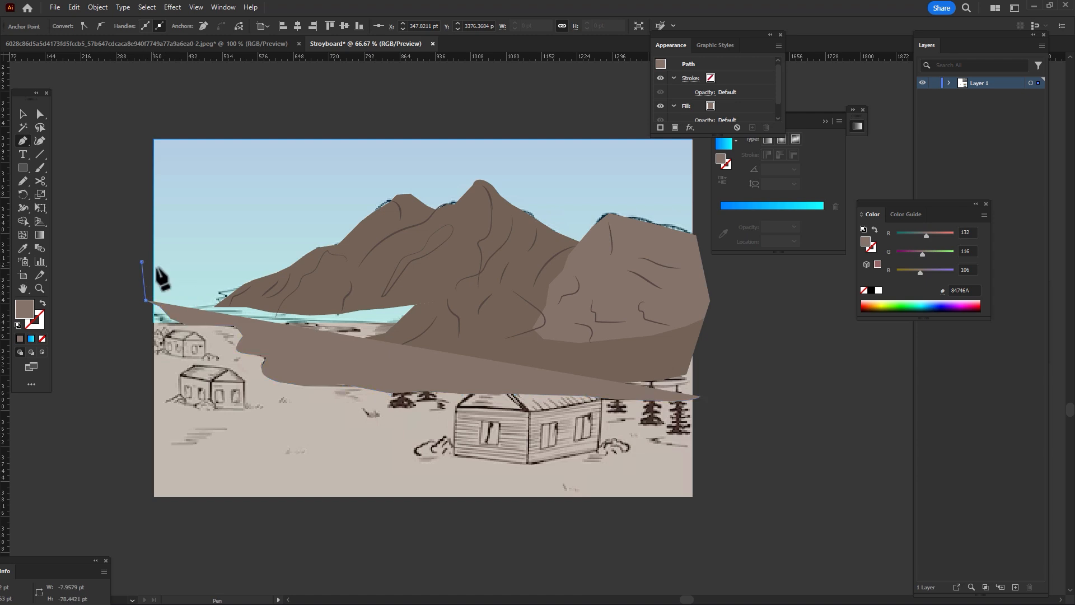
Run the river path back to the right, overlapping the base of the main mountain
left_click(174, 271)
left_click(194, 274)
left_click(213, 286)
left_click(262, 305)
left_click(290, 310)
left_click(329, 306)
left_click(374, 304)
Undo the last misplaced anchor points of the river path
key("ctrl+z")
key("ctrl+z")
key("ctrl+z")
key("ctrl+z")
key("ctrl+z")
key("ctrl+z")
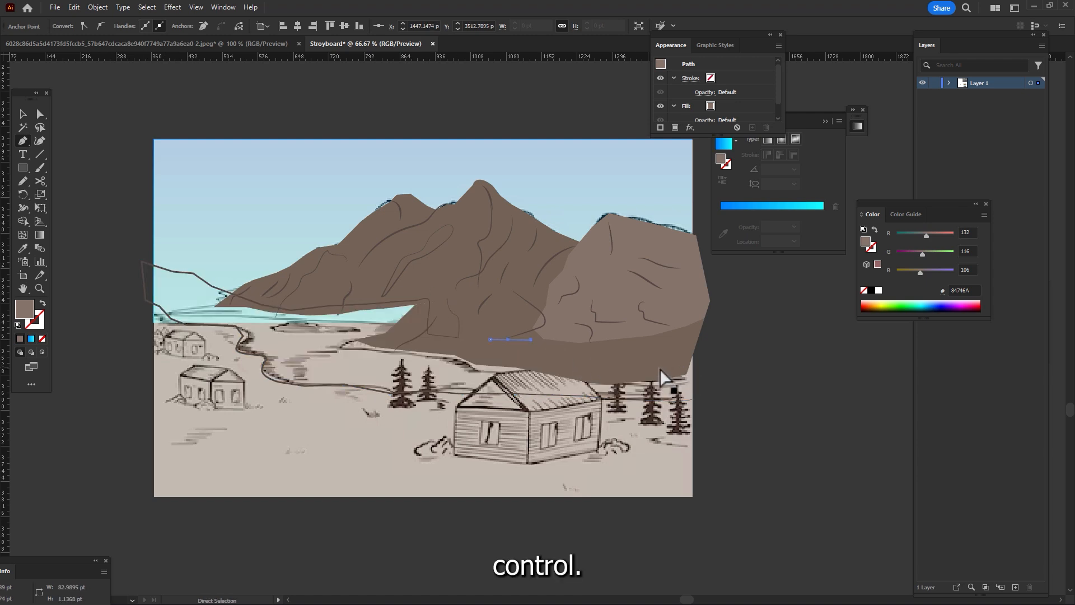
Resume the river path from the foothill crease's upper end, trace over the mountain base past the right edge, and close it at its start
left_click(447, 299)
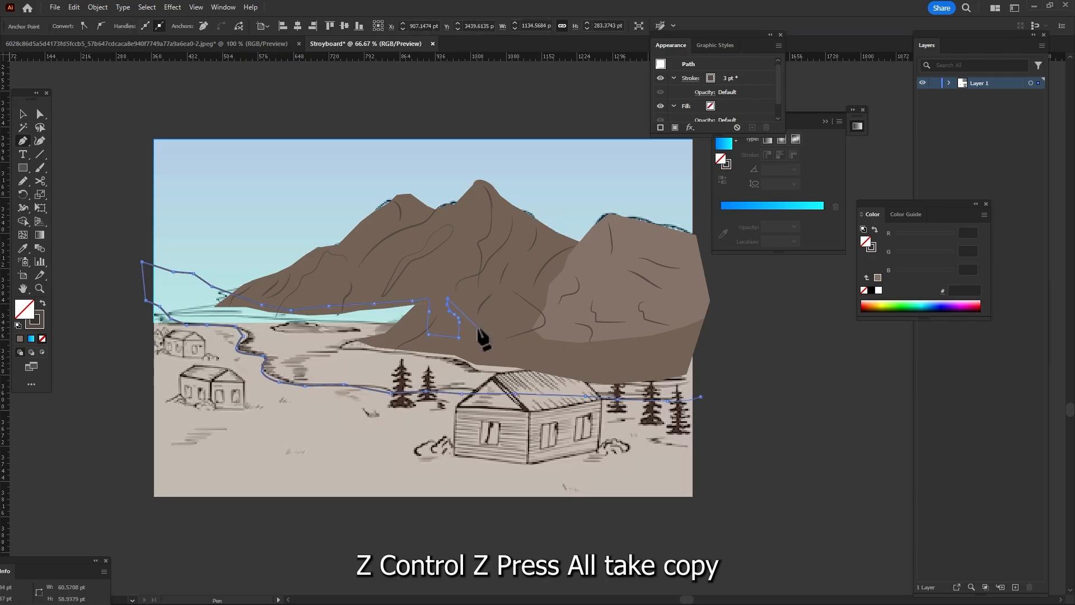
left_click(508, 355)
left_click(562, 366)
left_click(633, 368)
left_click_drag(725, 365, 733, 377)
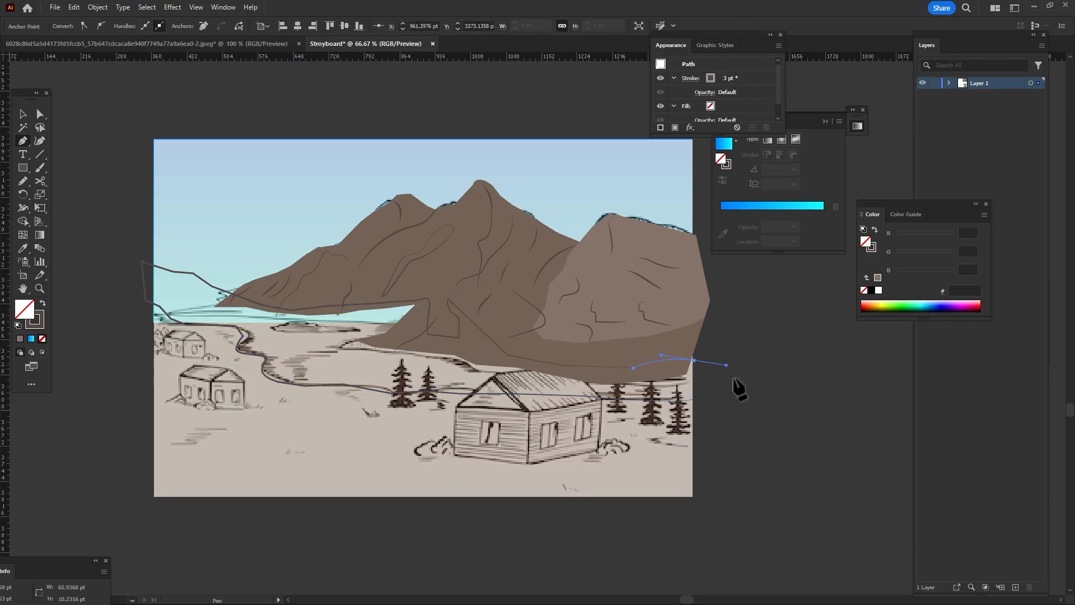
left_click(701, 397)
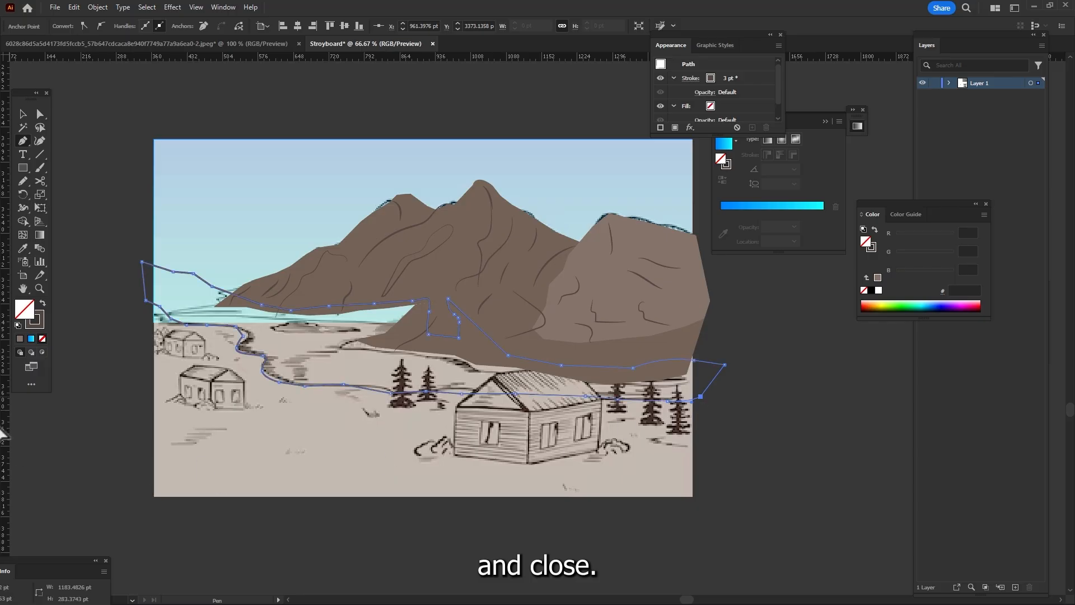
Remove the river shape's stroke and fill it with the blue-to-cyan linear gradient, showing its on-canvas gradient slider
left_click(42, 337)
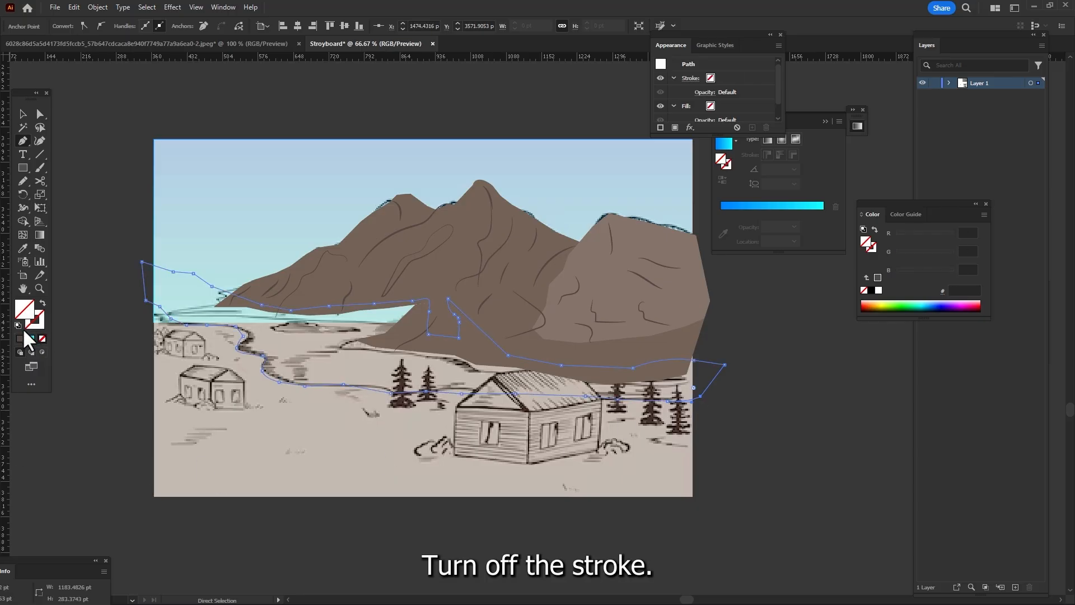
left_click(31, 337)
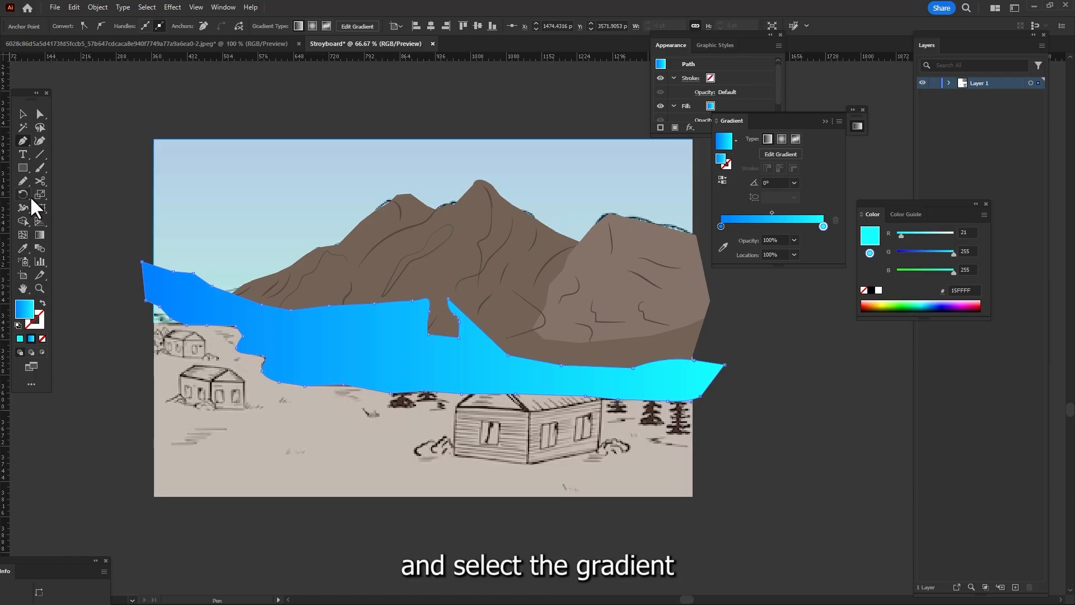
left_click(39, 235)
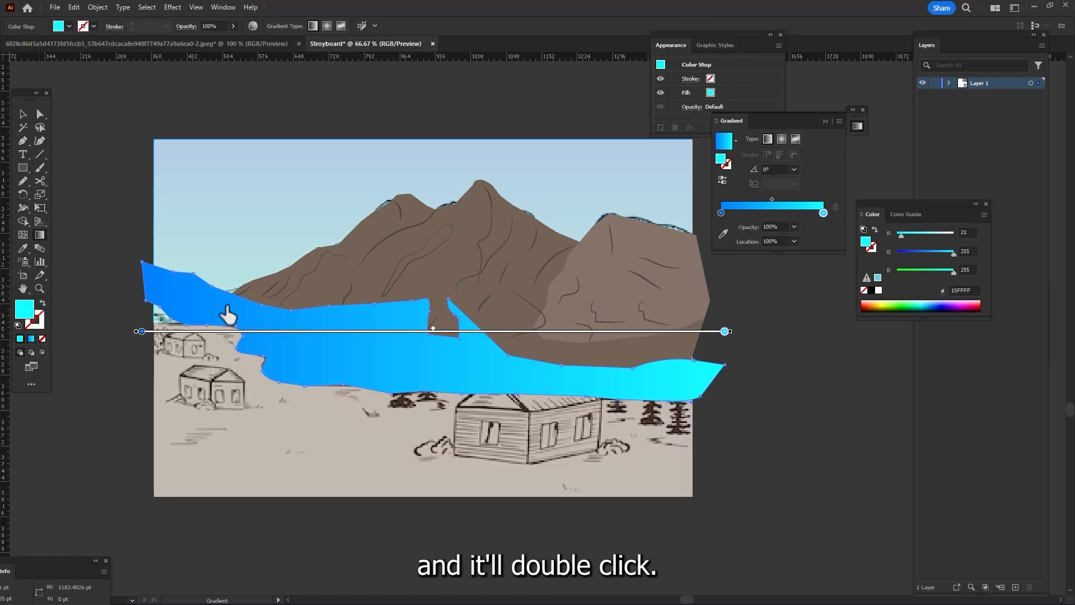
Set the river gradient's left color stop to 0057FF and its right stop to 15CCFF
double_click(142, 331)
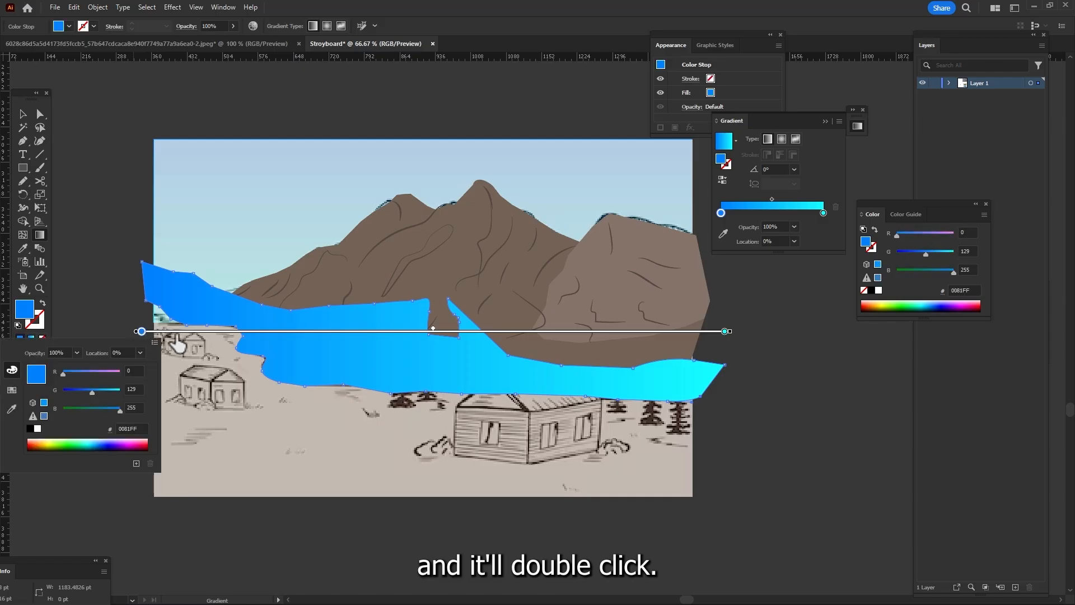
left_click_drag(84, 388, 82, 389)
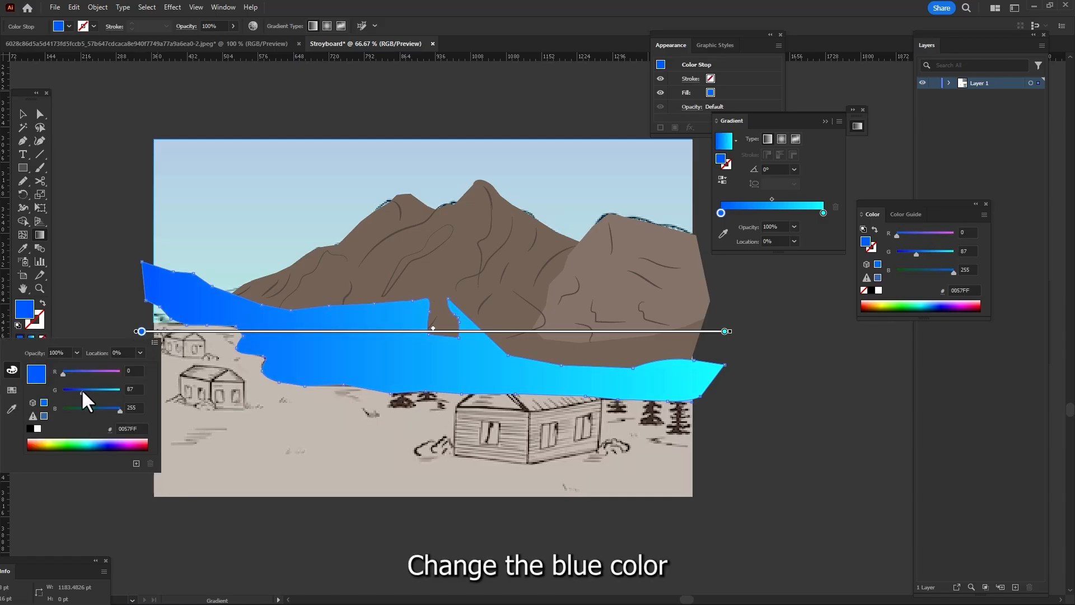
left_click(725, 331)
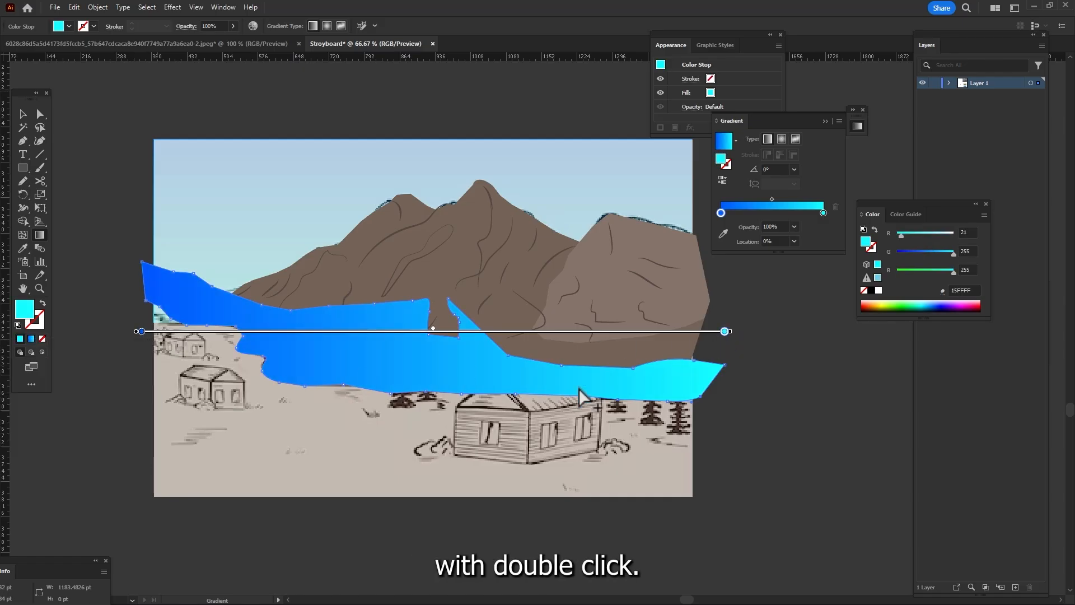
double_click(725, 331)
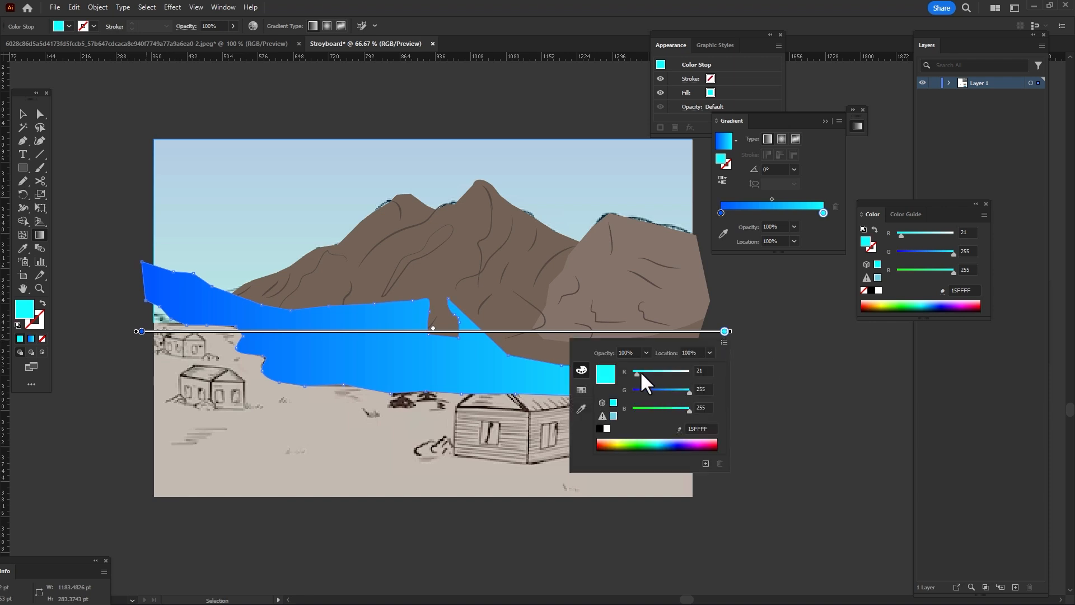
left_click(678, 391)
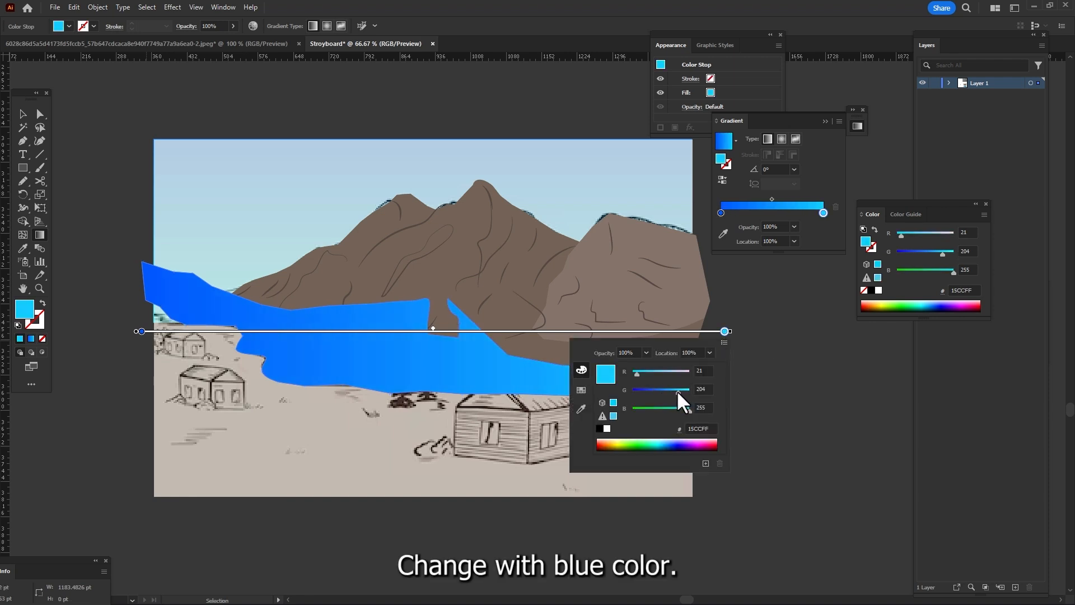
Set the river gradient's right color stop to 15B8FF and reverse the gradient direction
left_click_drag(677, 391, 674, 392)
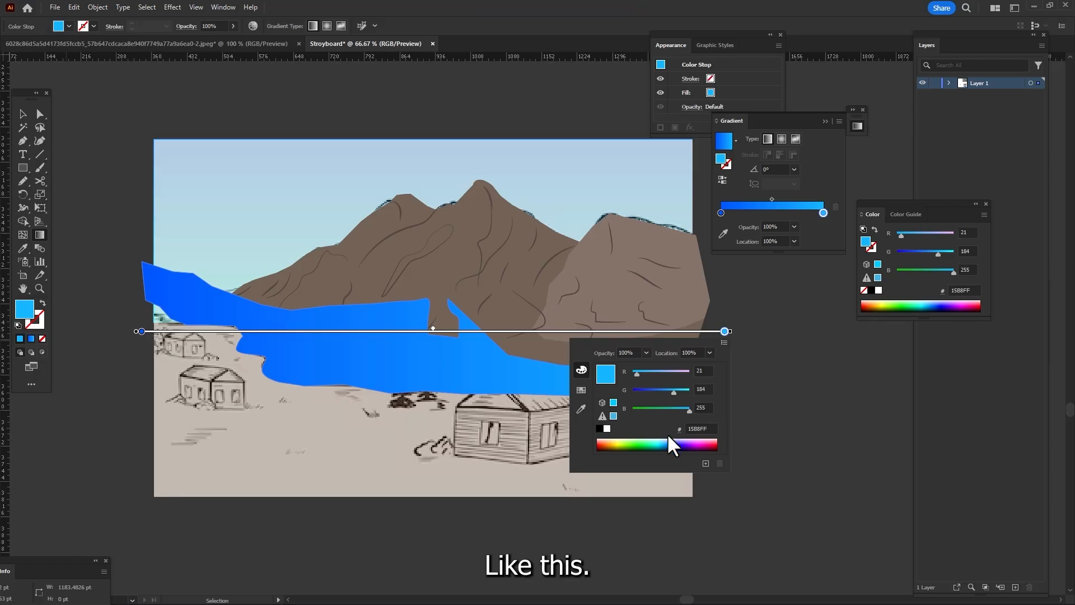
left_click(650, 2)
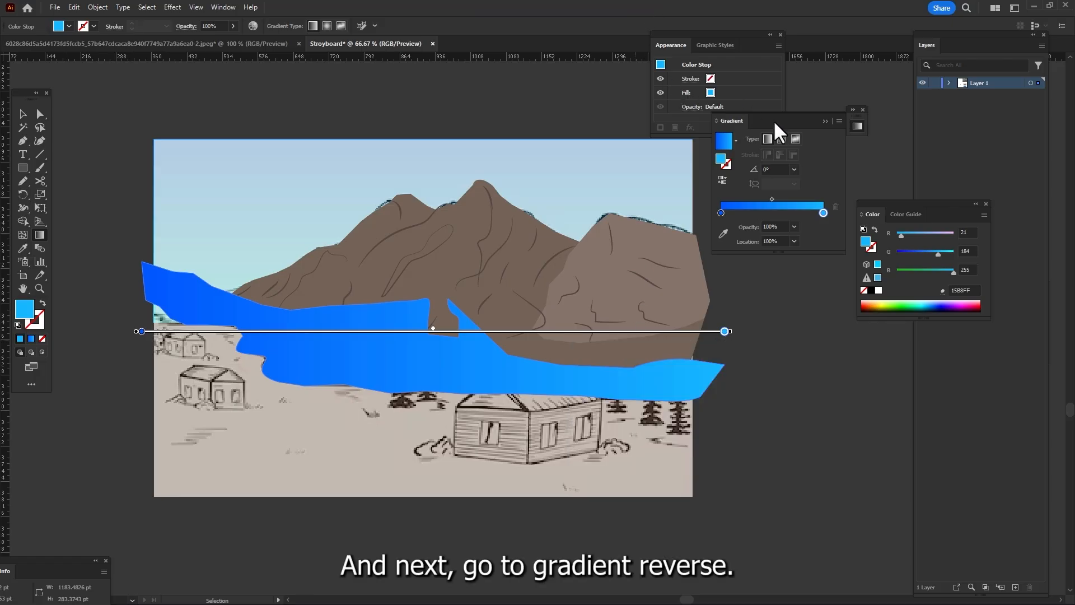
left_click(724, 181)
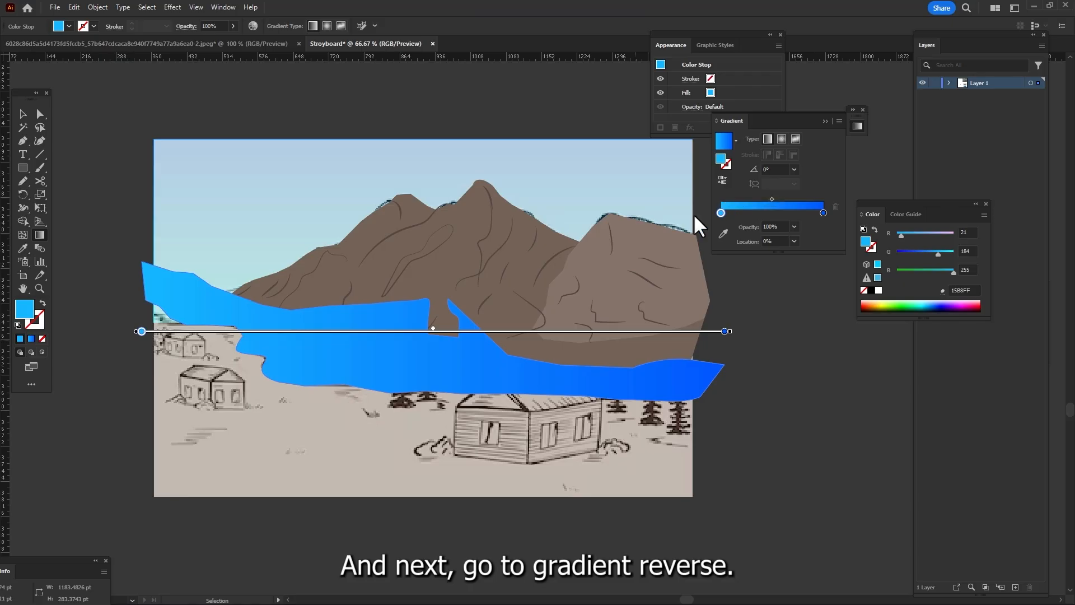
Reshape the river's lower-left end downward to cover the landscape, and send the river shape to the back
left_click(40, 113)
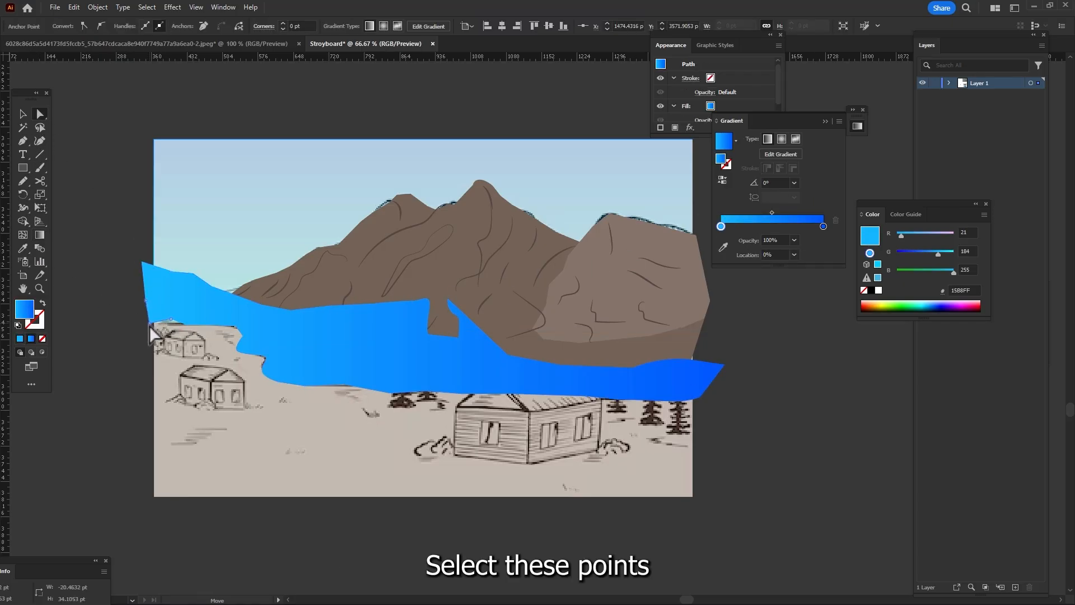
left_click(236, 327)
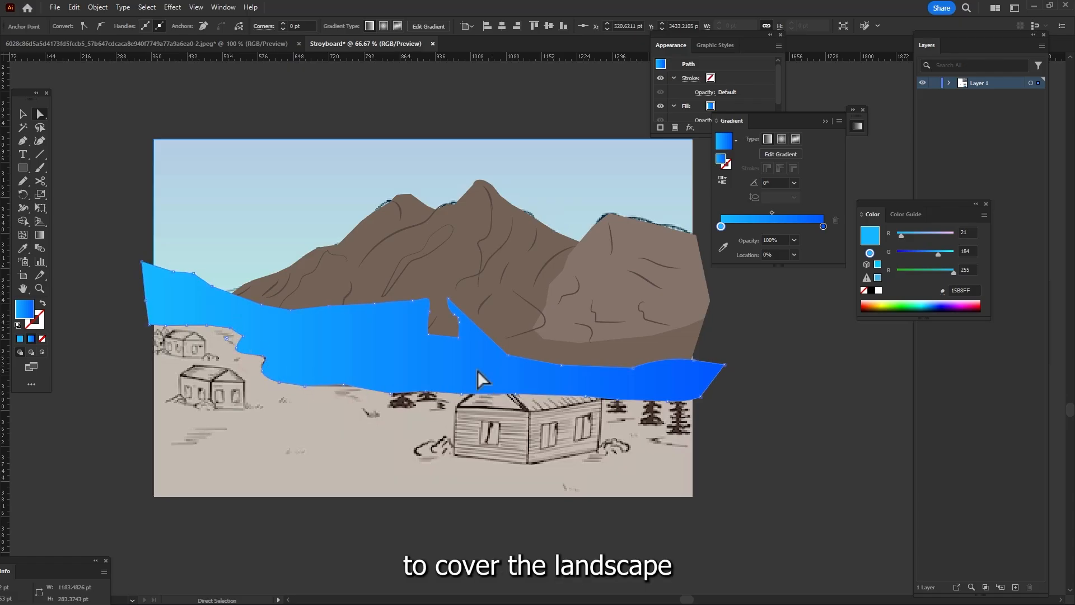
key("v")
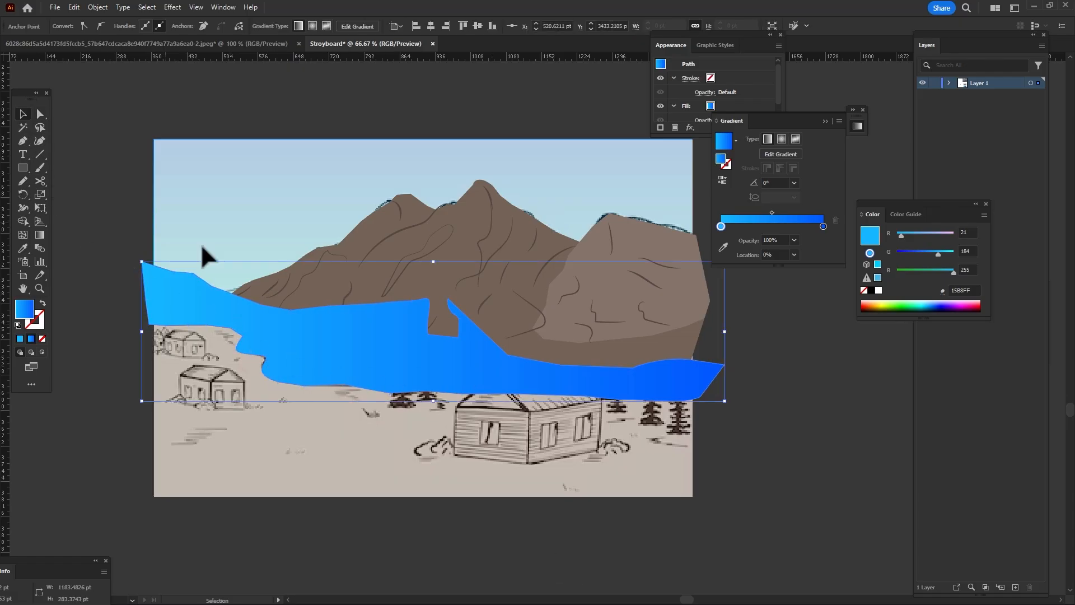
left_click(304, 324)
left_click(97, 7)
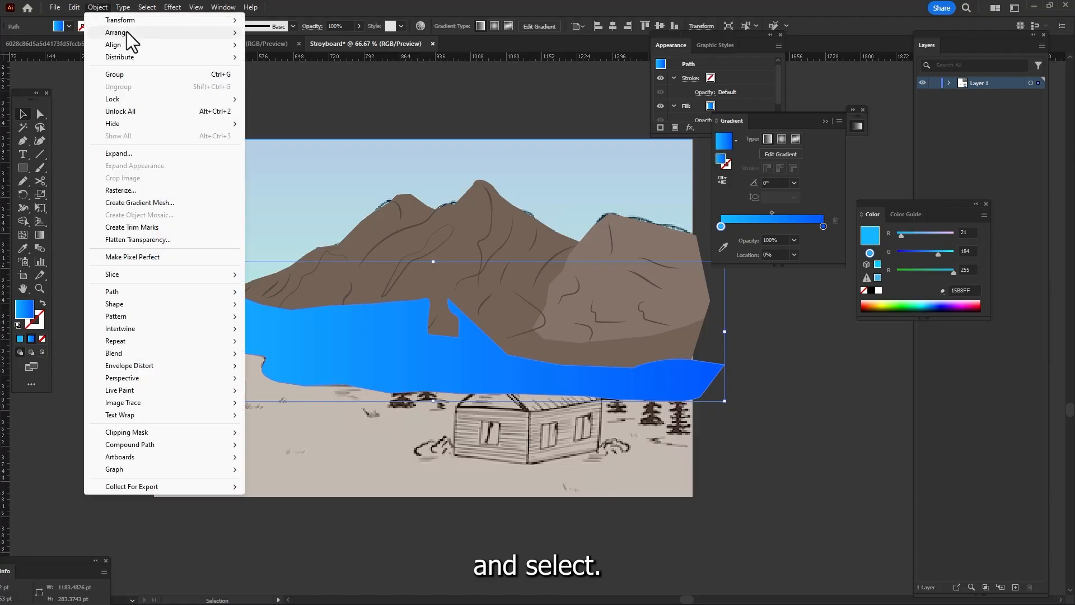
mouse_move(127, 31)
left_click(285, 66)
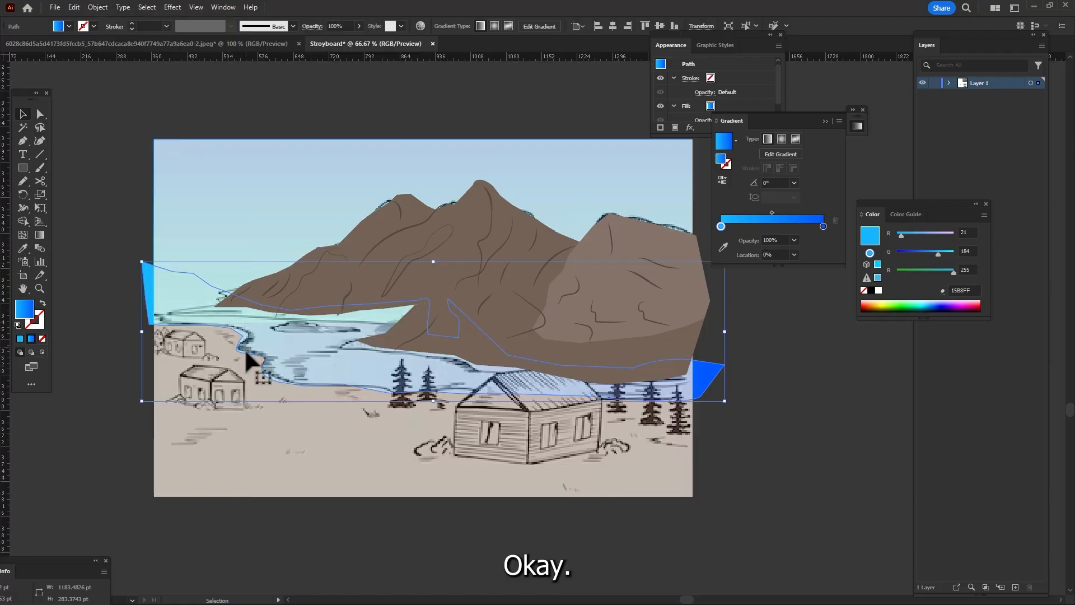
left_click(59, 200)
Draw a jagged wave line across the river with the Pencil tool and give it a tapered 0.75 pt stroke in 17DEFF
left_click(23, 181)
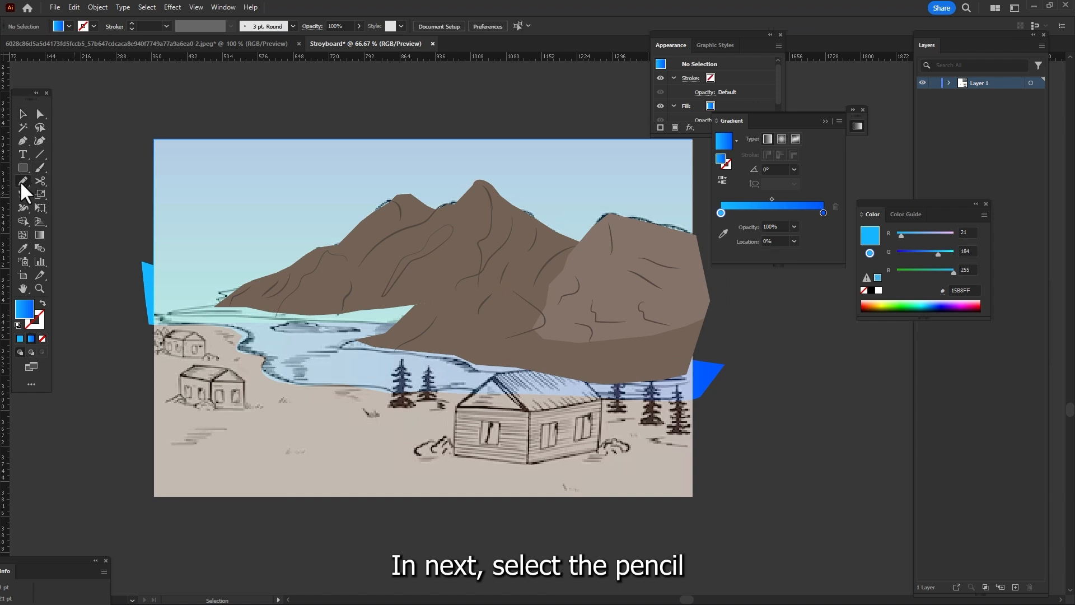
left_click_drag(274, 336, 342, 368)
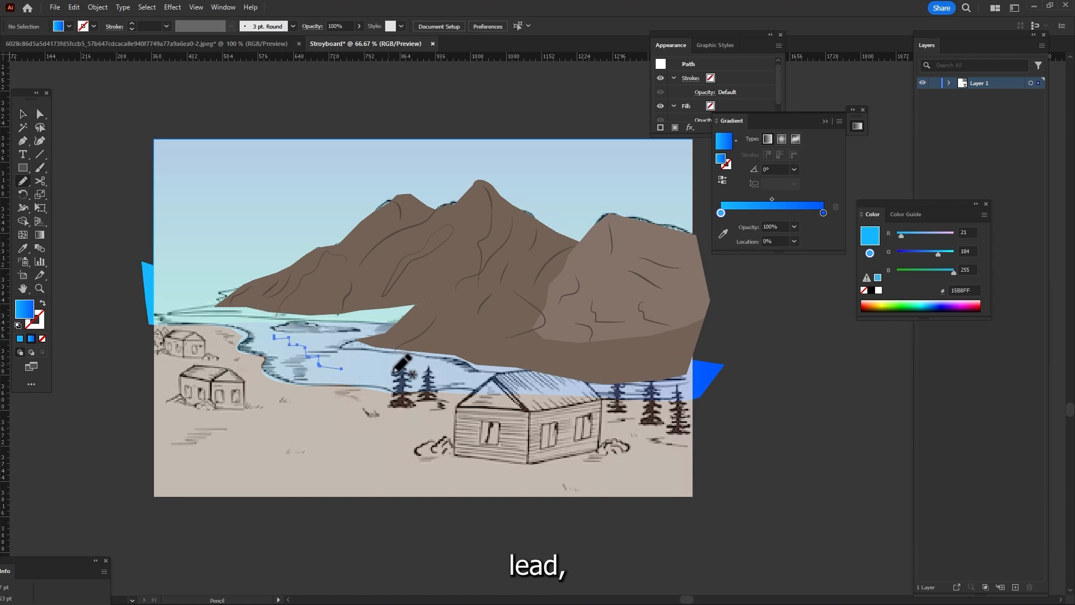
left_click(20, 338)
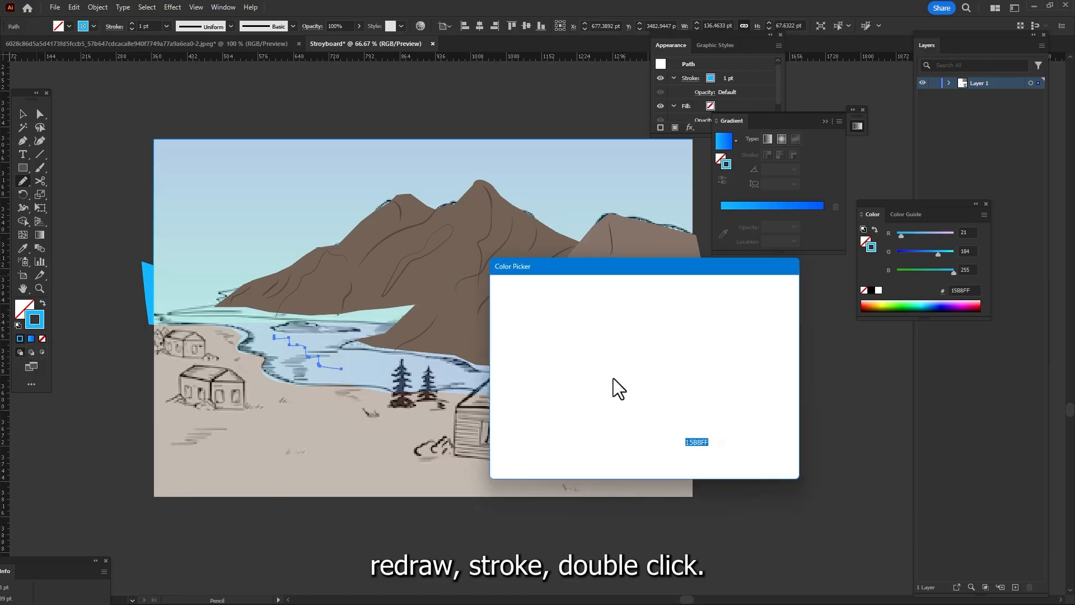
left_click_drag(661, 368, 663, 369)
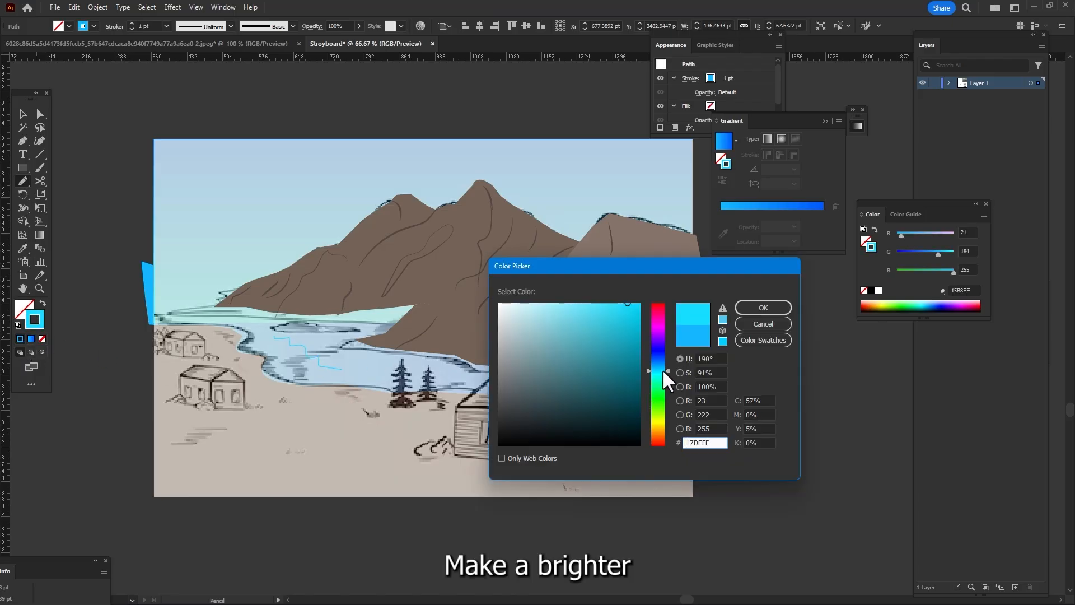
left_click(763, 307)
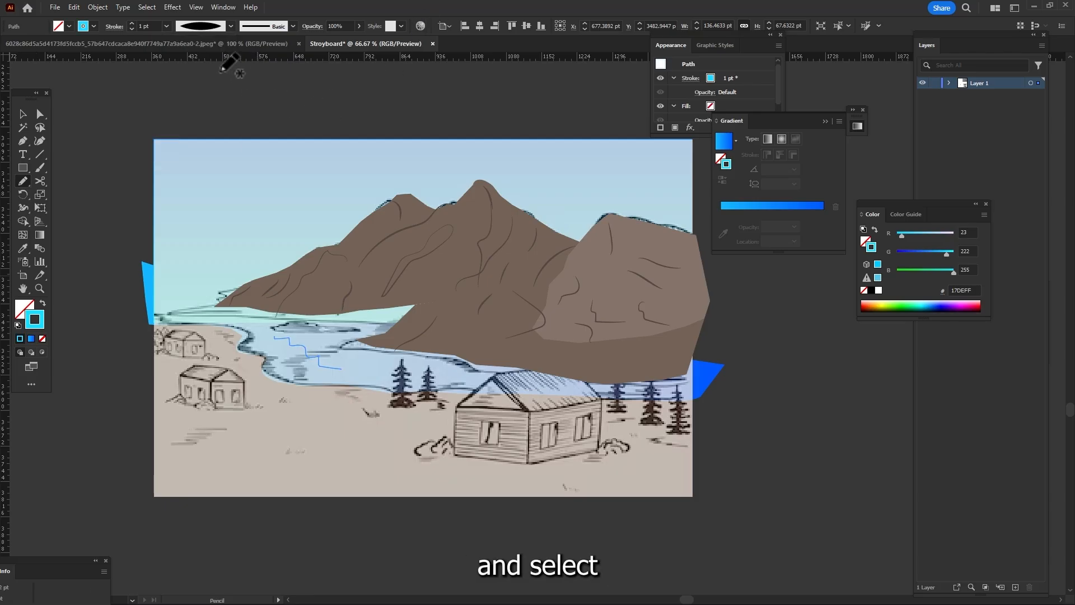
left_click(166, 26)
left_click(176, 57)
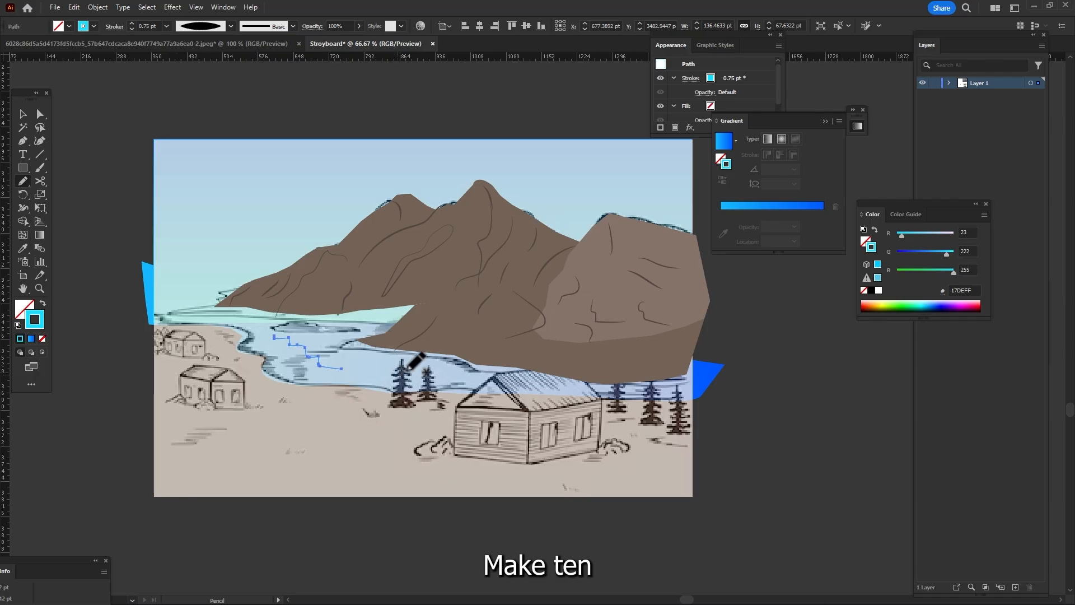
Draw four more pencil wave lines: behind the large house, along the far-left shore, near the right edge, and over the small island
left_click_drag(437, 381, 511, 387)
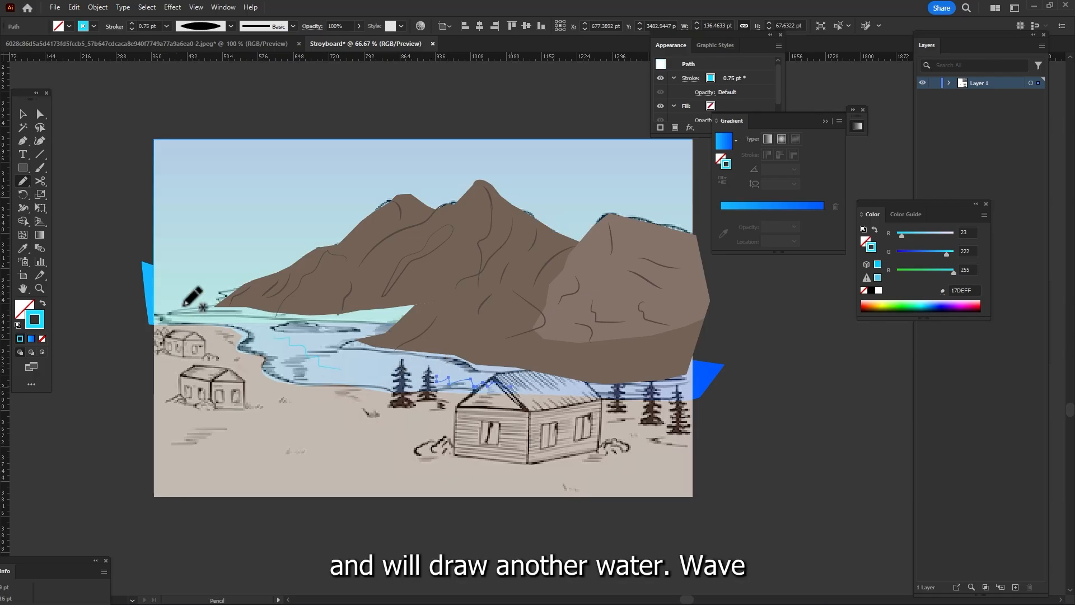
left_click_drag(196, 310, 260, 324)
left_click_drag(679, 371, 580, 383)
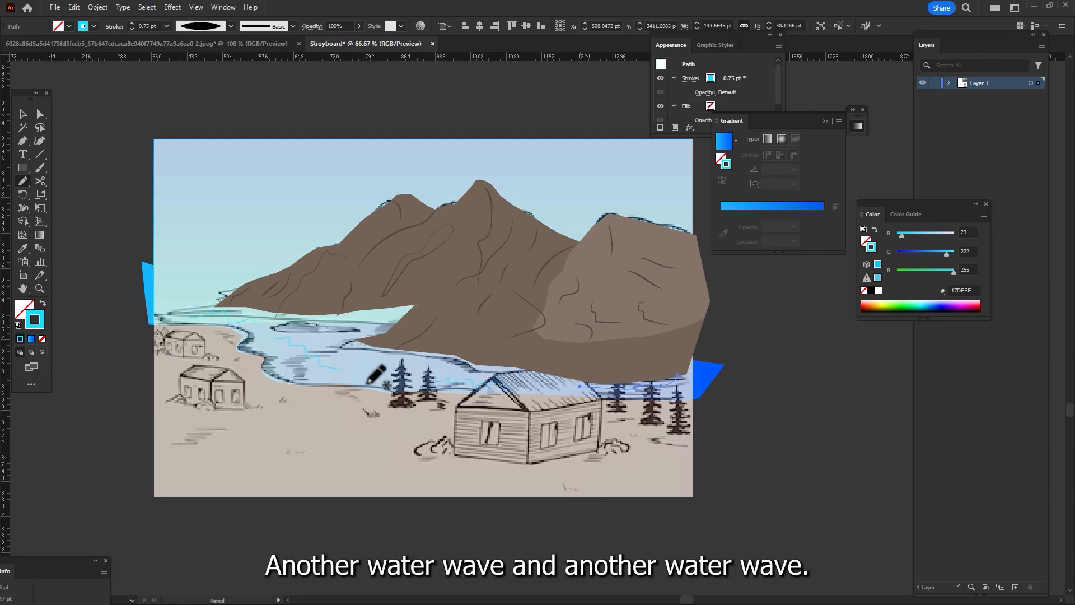
left_click_drag(315, 325, 364, 329)
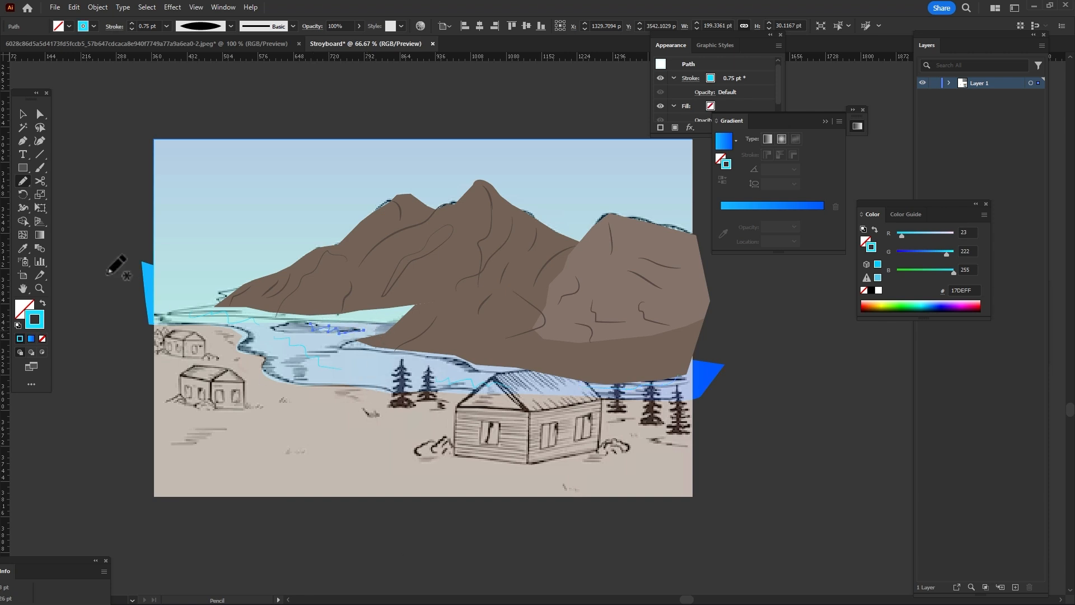
left_click(23, 115)
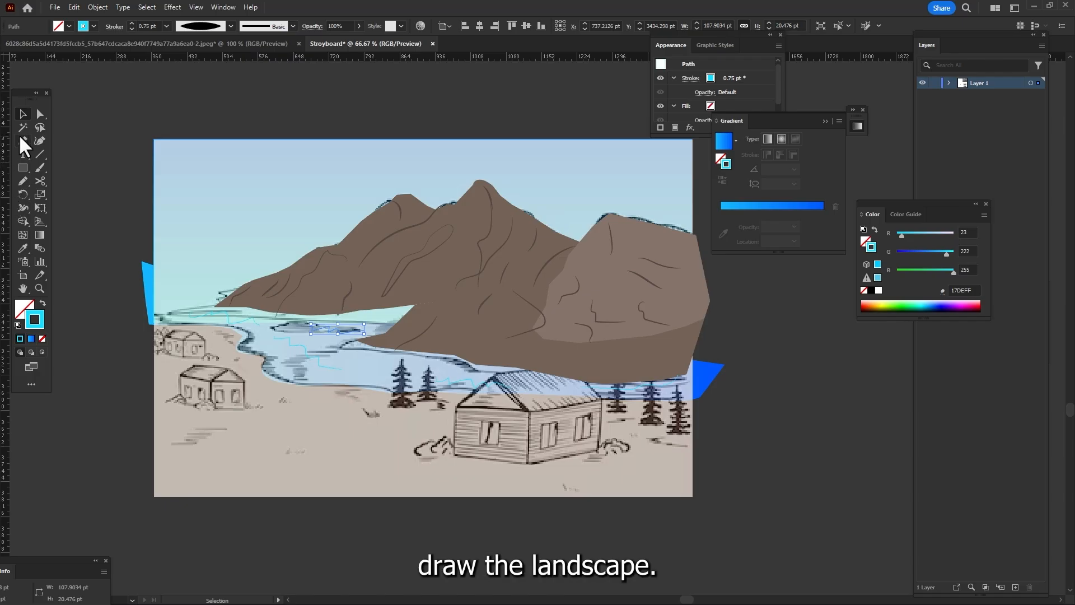
Draw a rectangle about 1100 by 358 pt over the lower half of the scene, without stroke and filled with the blue gradient
left_click(28, 164)
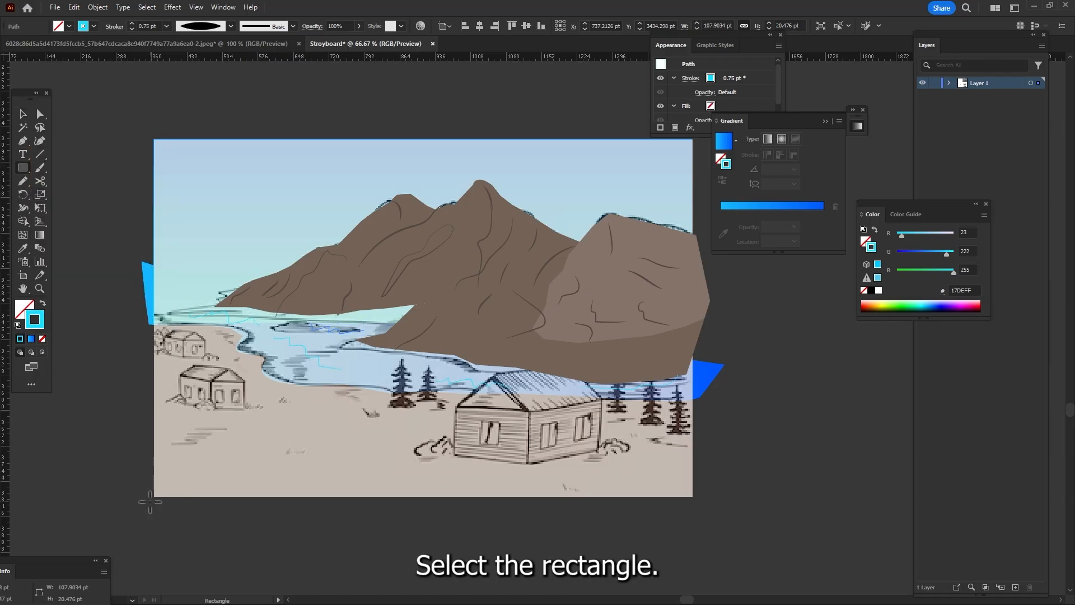
left_click_drag(153, 498, 694, 323)
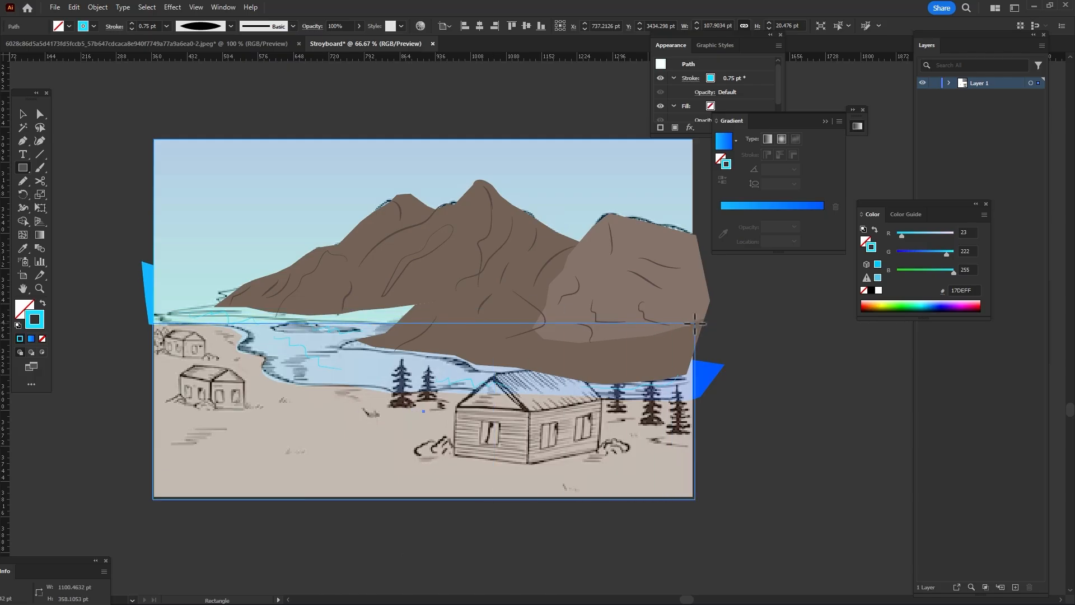
left_click(42, 338)
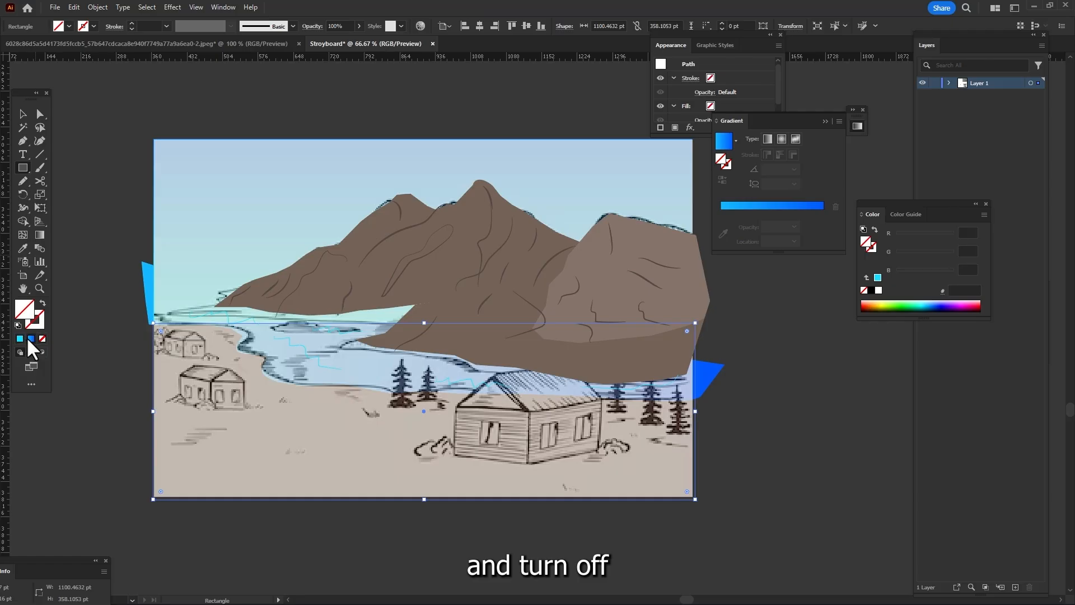
left_click(29, 338)
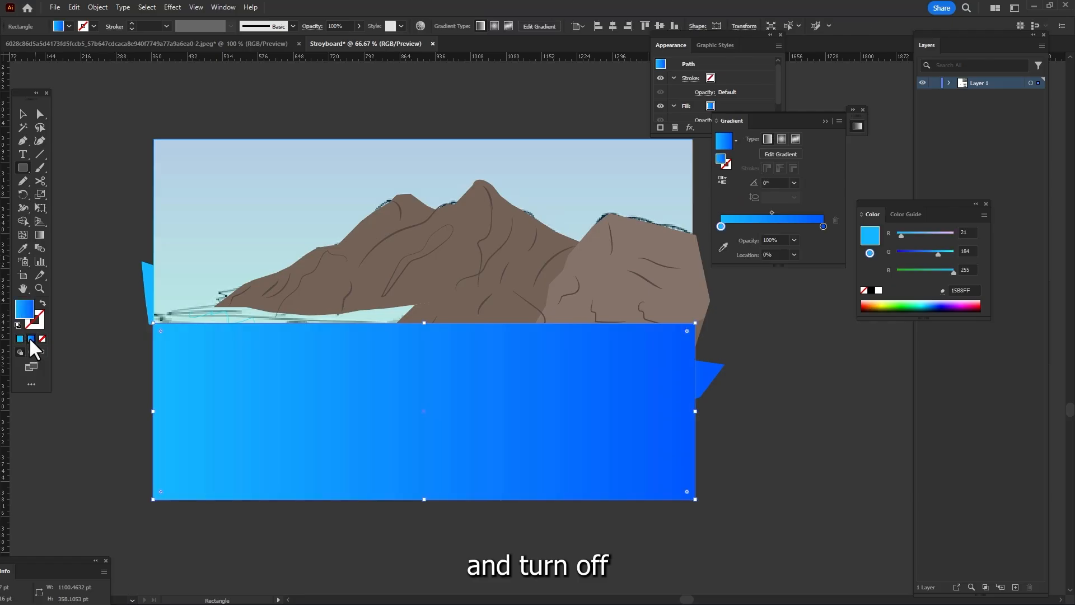
Run the rectangle's gradient vertically downward, setting its top color stop to 0ECC74 and its bottom stop to 5A8913
left_click(39, 234)
left_click_drag(429, 316, 422, 504)
double_click(426, 316)
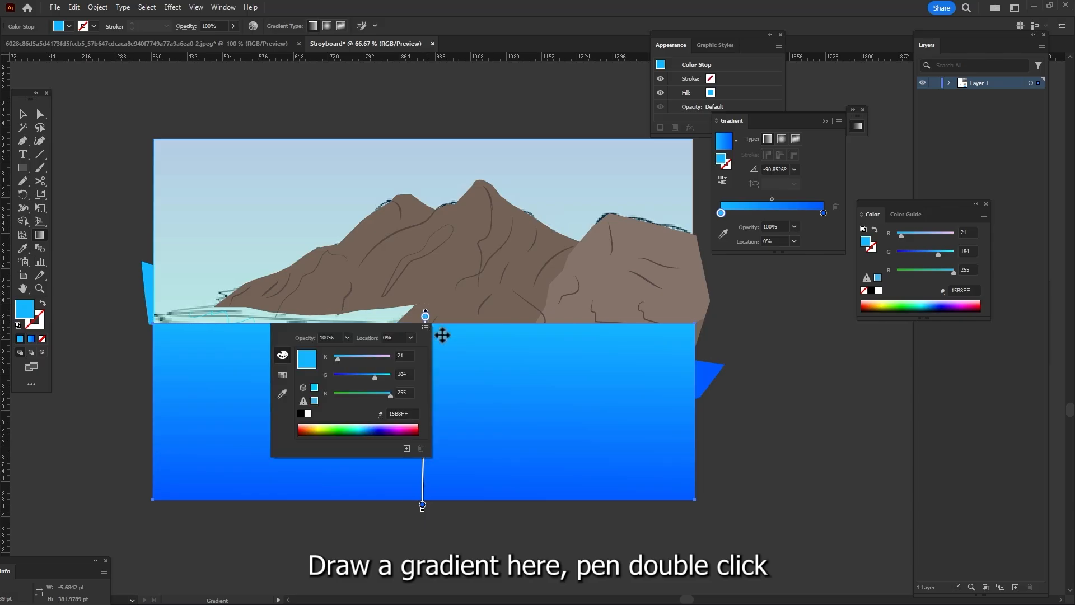
left_click_drag(386, 392, 336, 359)
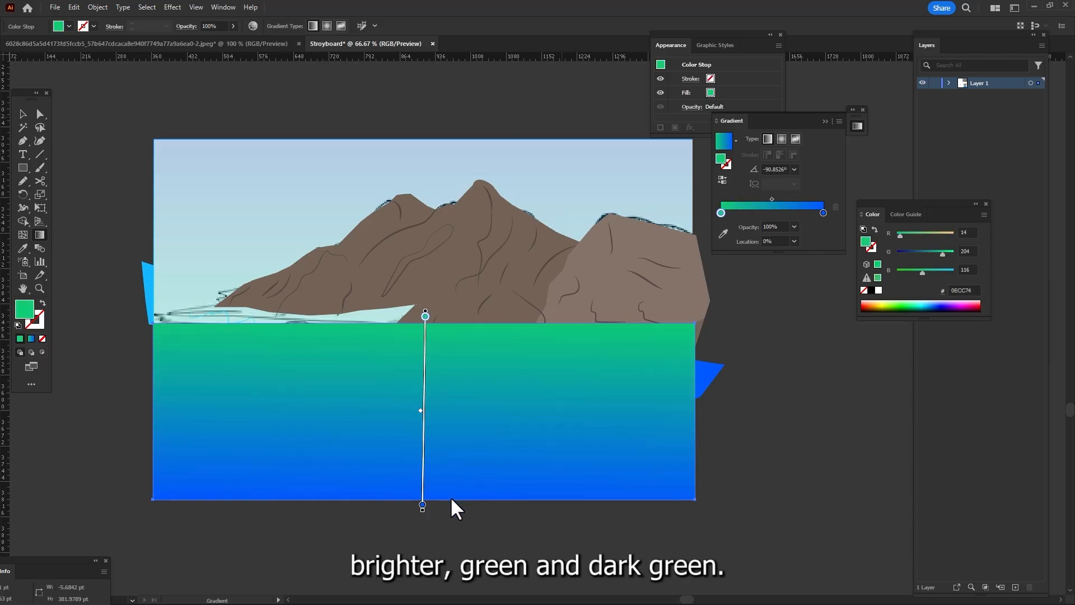
double_click(423, 506)
left_click_drag(358, 434, 350, 399)
left_click(22, 115)
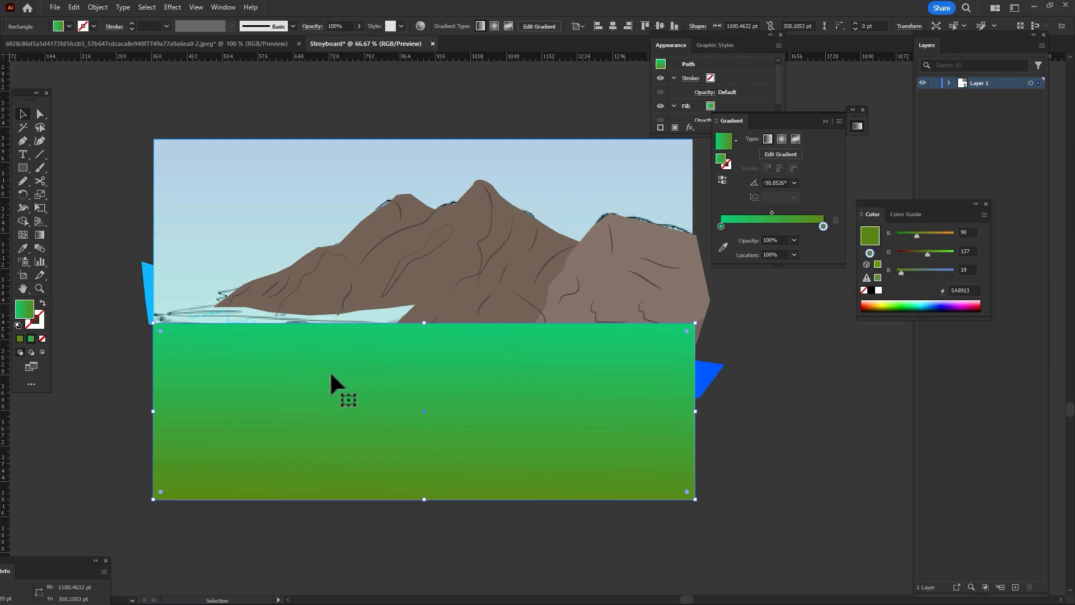
Send the green ground rectangle to the back and deselect it
left_click(98, 7)
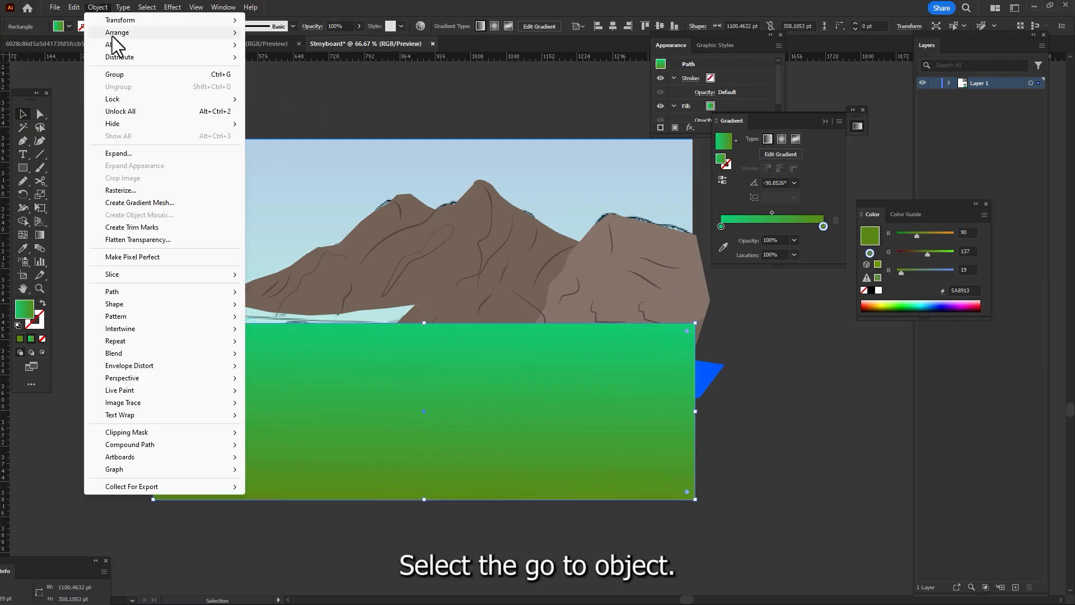
mouse_move(140, 33)
left_click(282, 69)
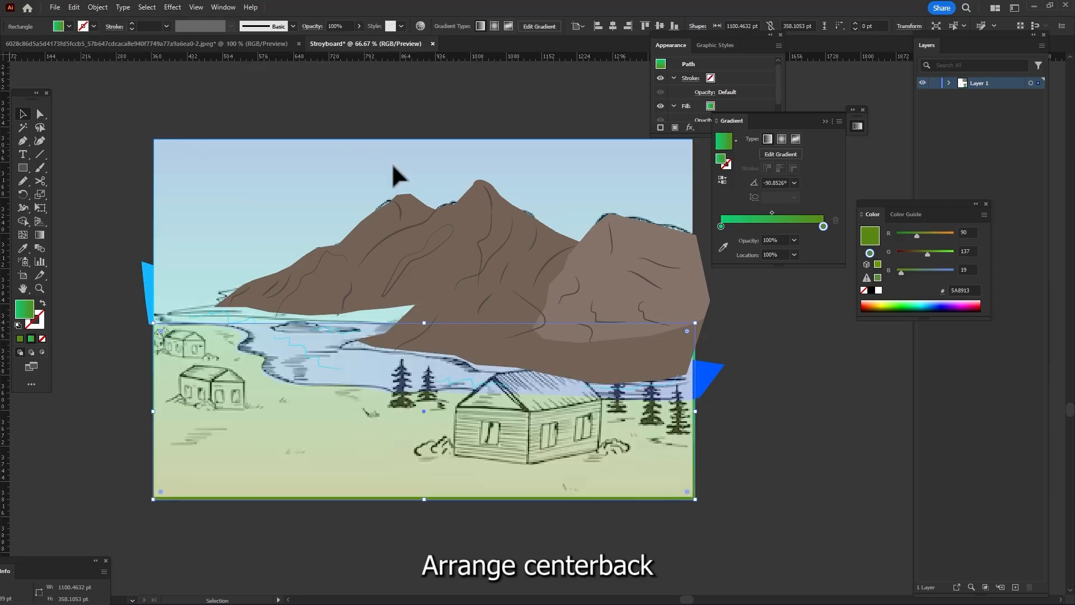
left_click(728, 492)
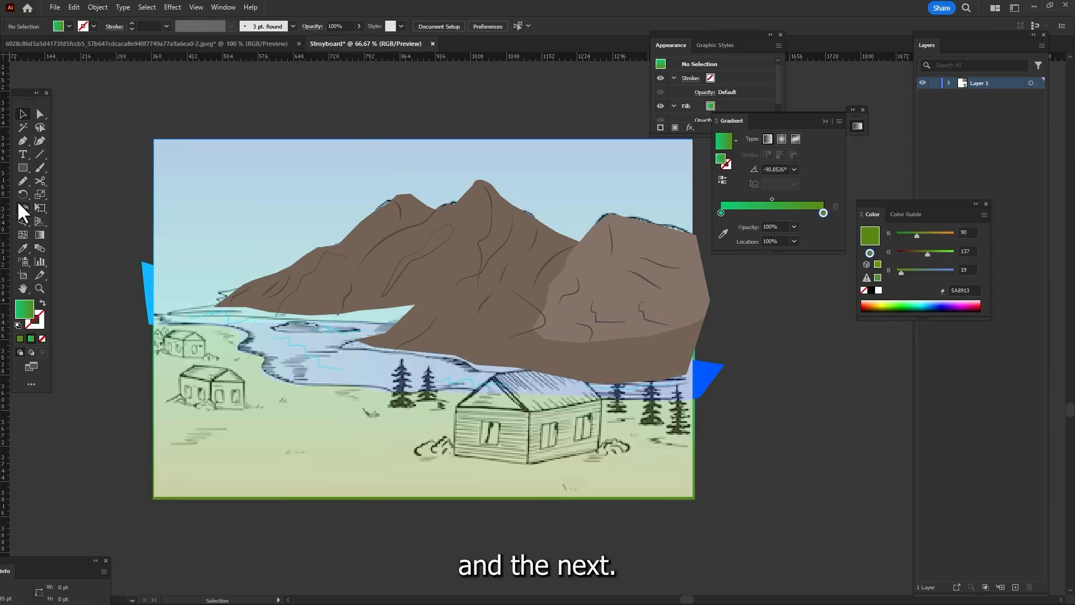
Trace the right-hand wall of the nearer small house on the left shore as a closed four-point Pen path, about 76 by 63 pt
left_click(23, 155)
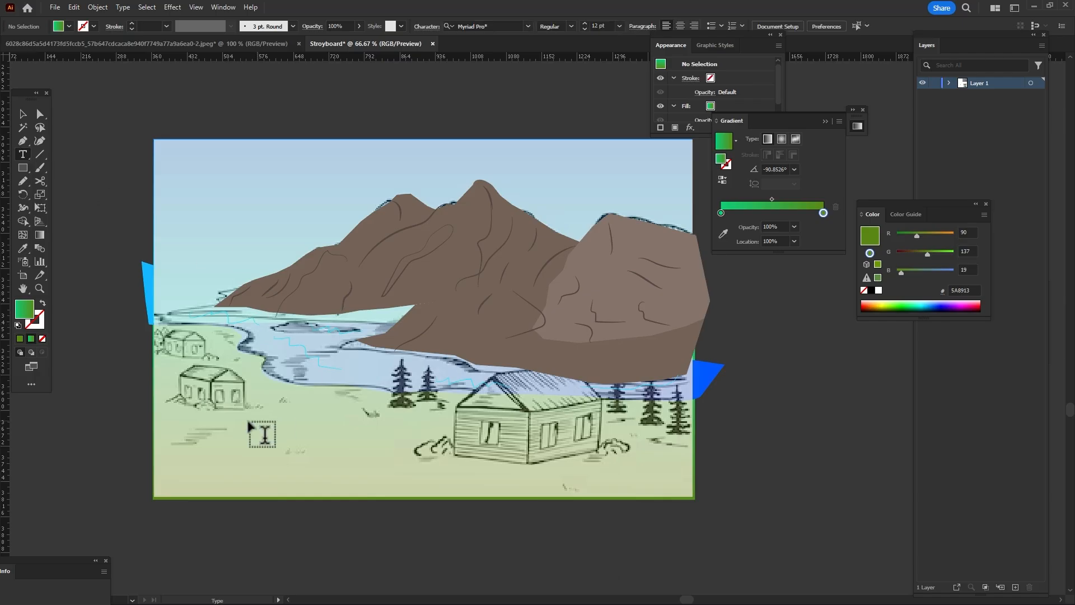
left_click(23, 141)
left_click(208, 407)
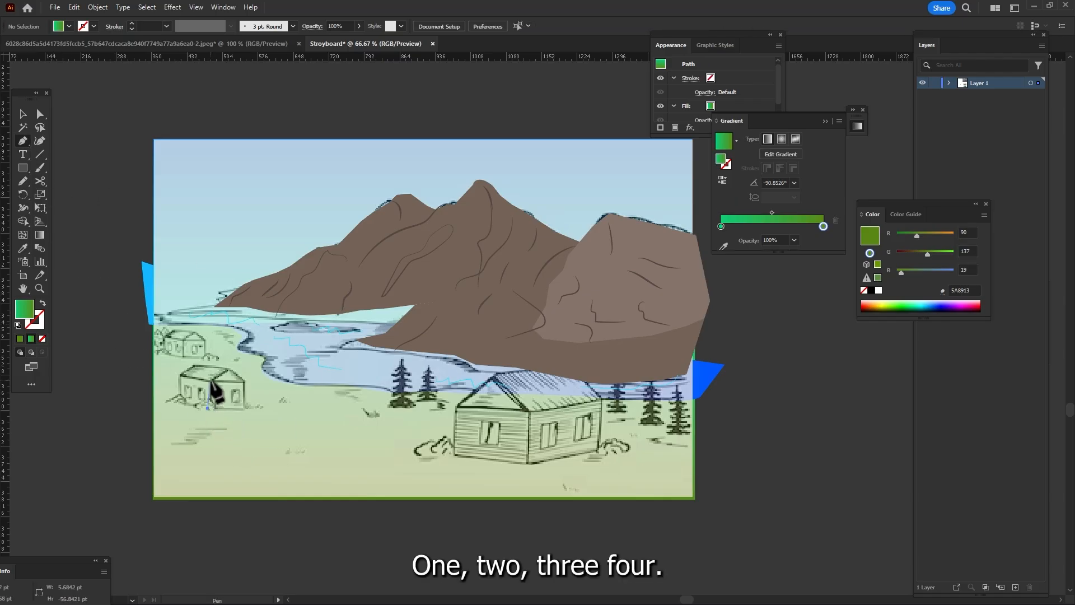
left_click(210, 381)
left_click(245, 382)
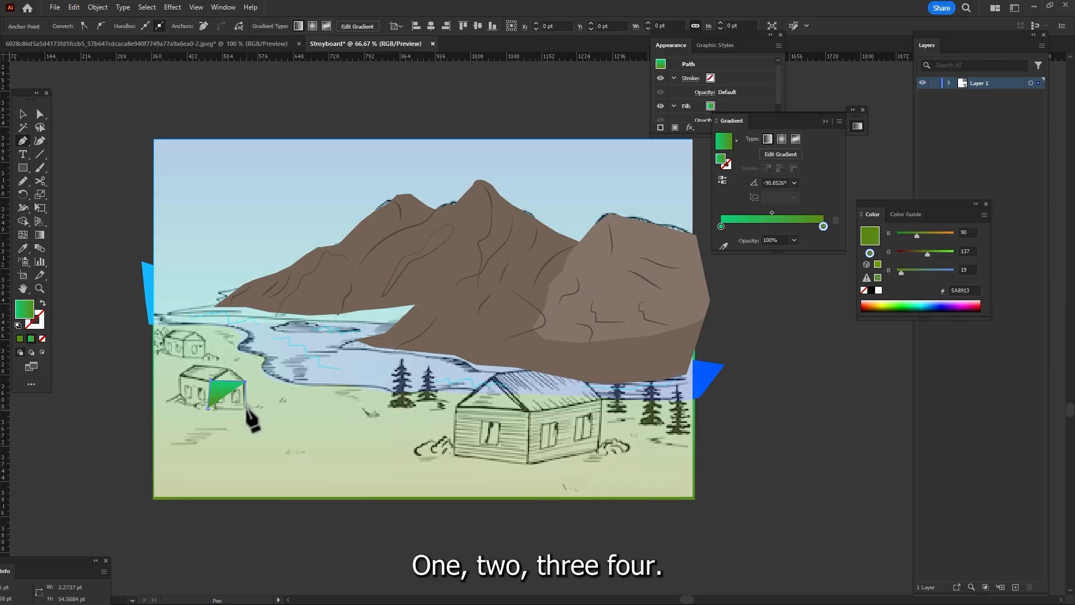
left_click(244, 411)
left_click(209, 409)
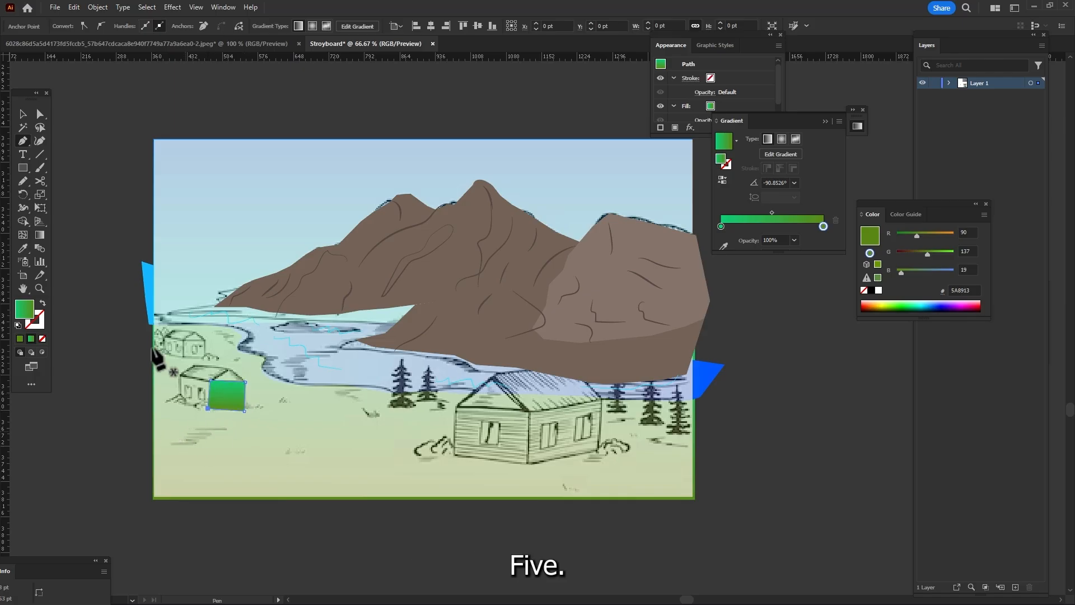
Change the house wall's gradient fill to the solid grayish-brown swatch 998675
left_click(23, 114)
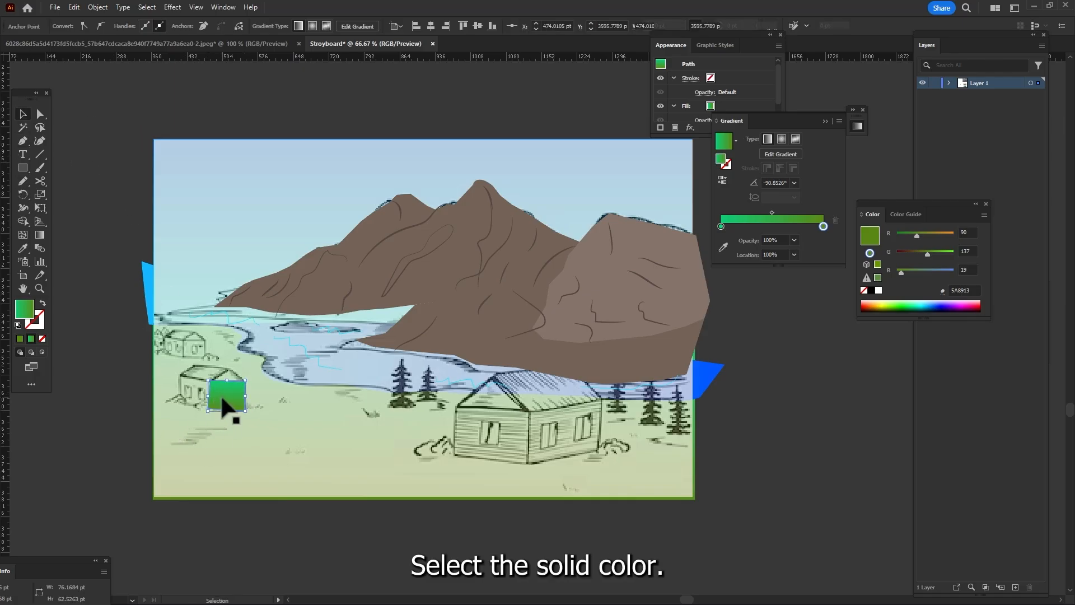
left_click(20, 338)
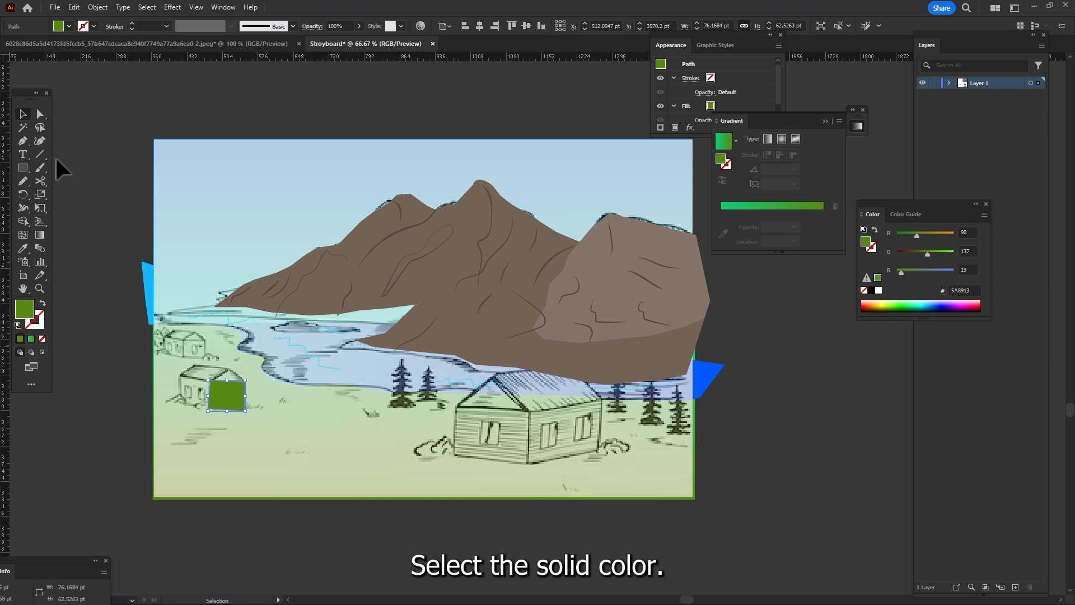
left_click(68, 26)
left_click(46, 60)
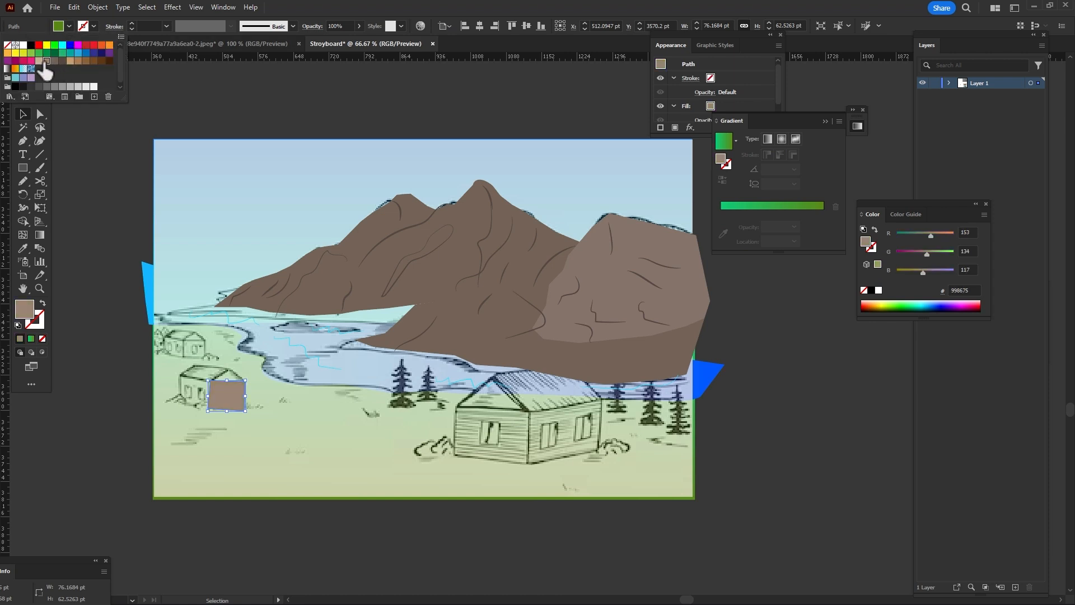
Reposition both lower corners and the upper-right corner of the small house's right-hand wall to fit the sketched outline
left_click(290, 4)
left_click(22, 140)
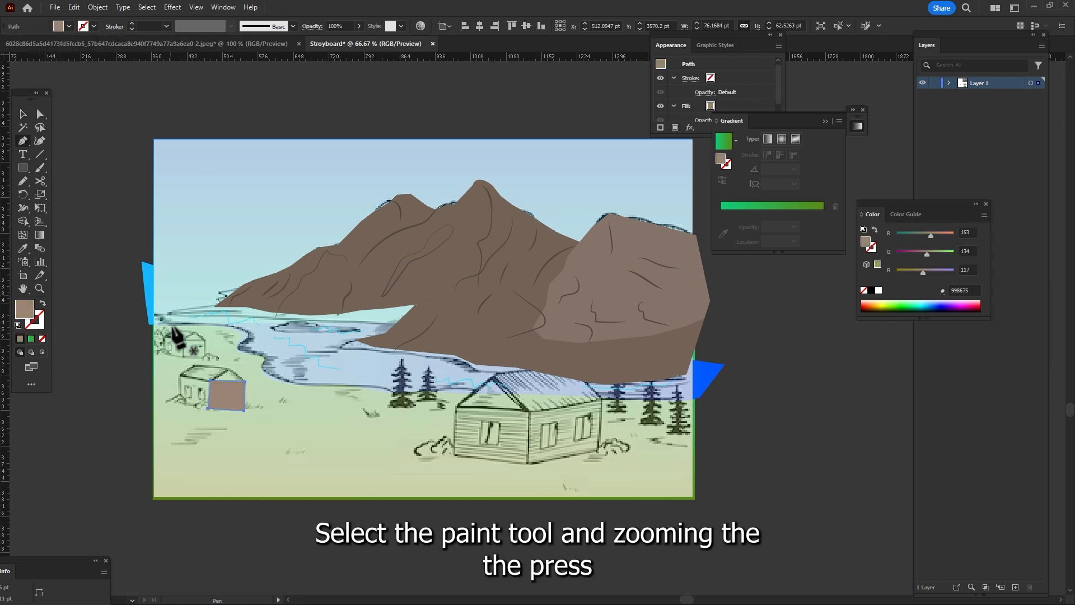
scroll(210, 384, "up", 1)
scroll(210, 383, "up", 1)
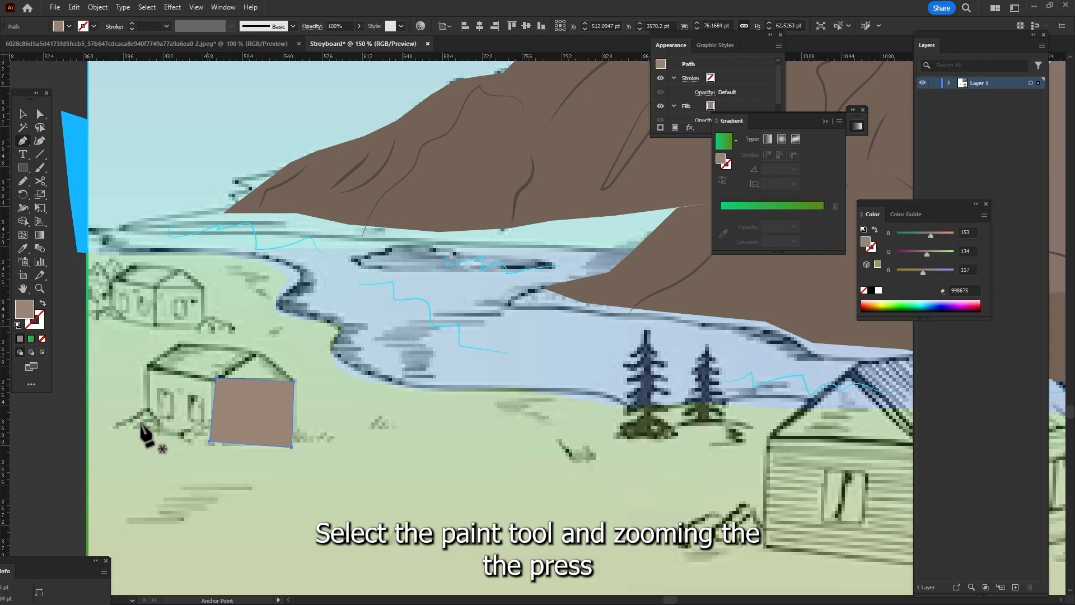
key("a")
mouse_move(210, 441)
left_mouse_down()
mouse_move(223, 447)
mouse_move(216, 443)
left_mouse_up()
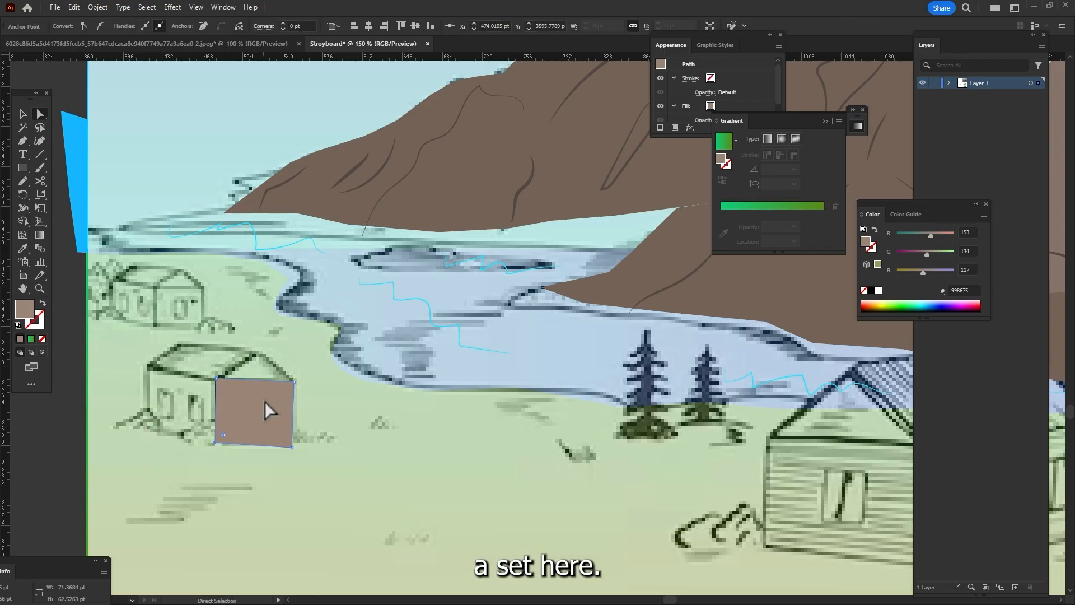
left_click(291, 447)
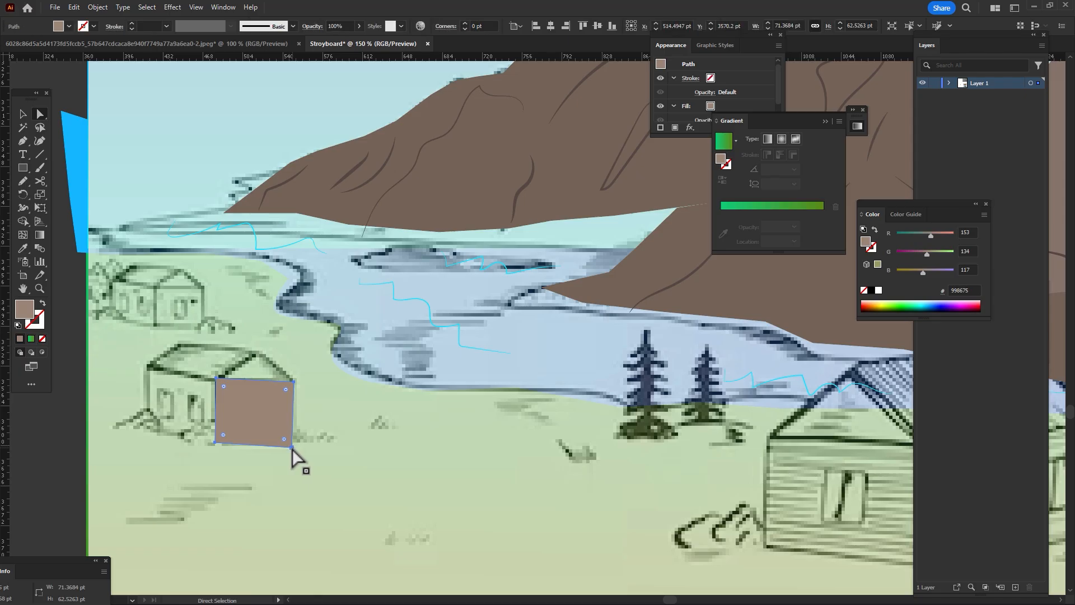
mouse_move(291, 447)
left_mouse_down()
mouse_move(295, 432)
mouse_move(292, 444)
left_mouse_up()
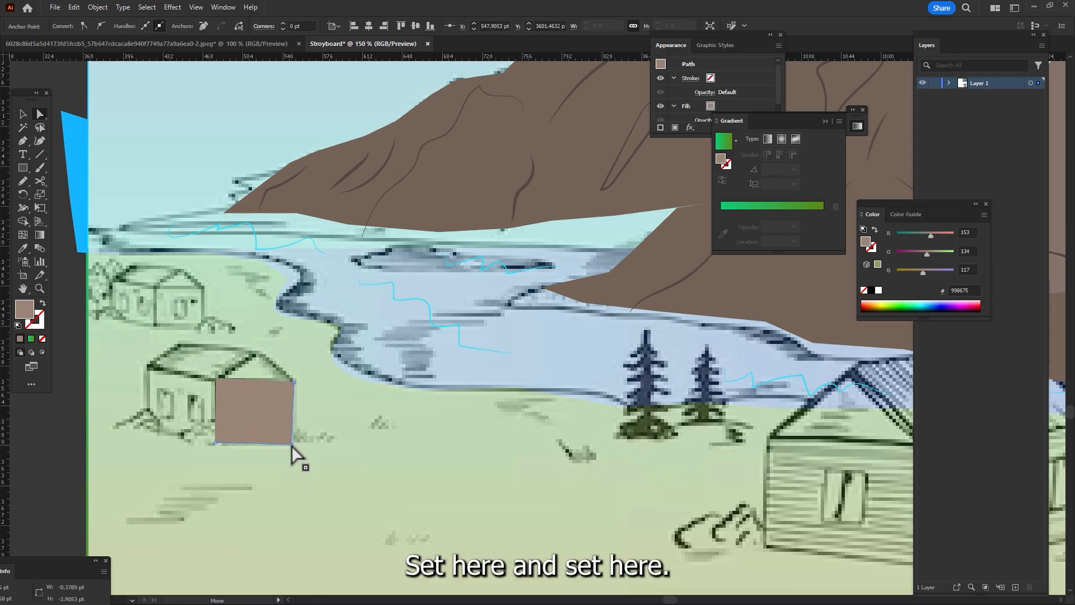
left_click_drag(296, 383, 292, 379)
Trace the small house's left-hand wall as a closed four-point Pen path about 67 by 68 pt, adjusting its lower-left corner
left_click(23, 140)
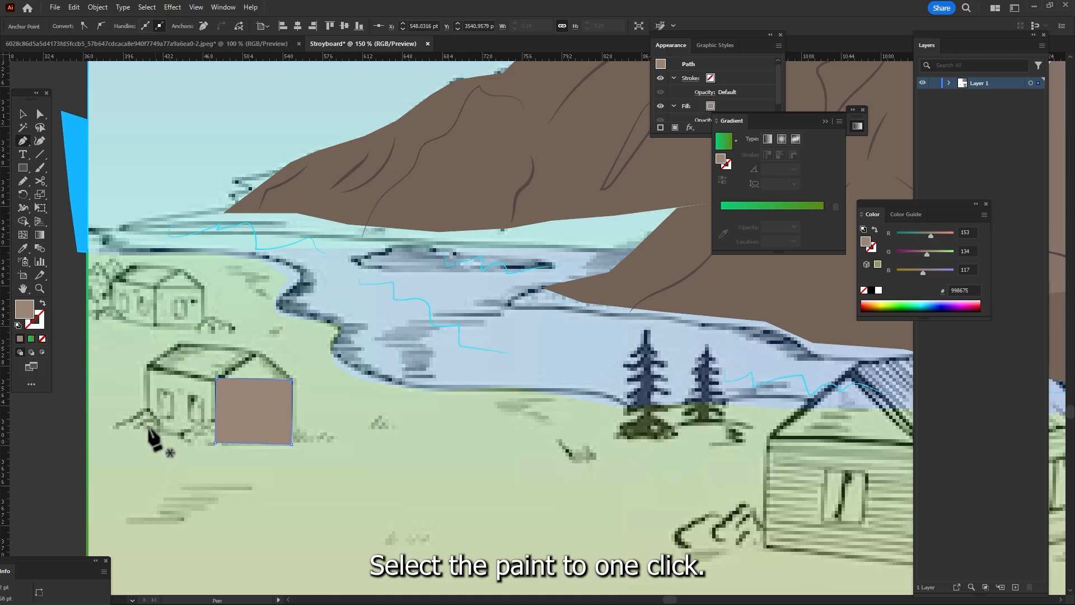
left_click(144, 367)
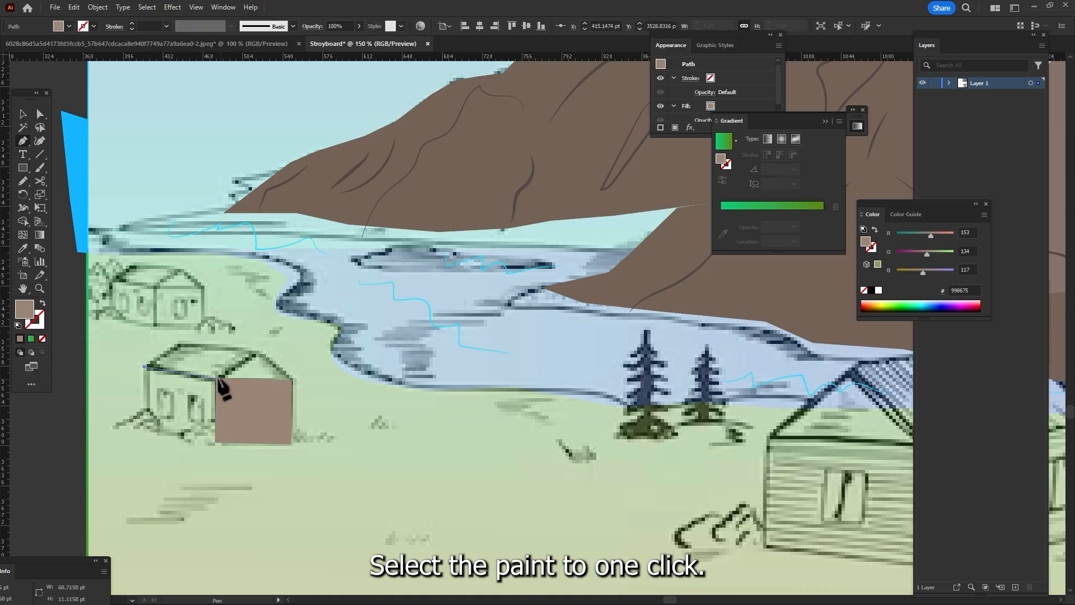
left_click(217, 378)
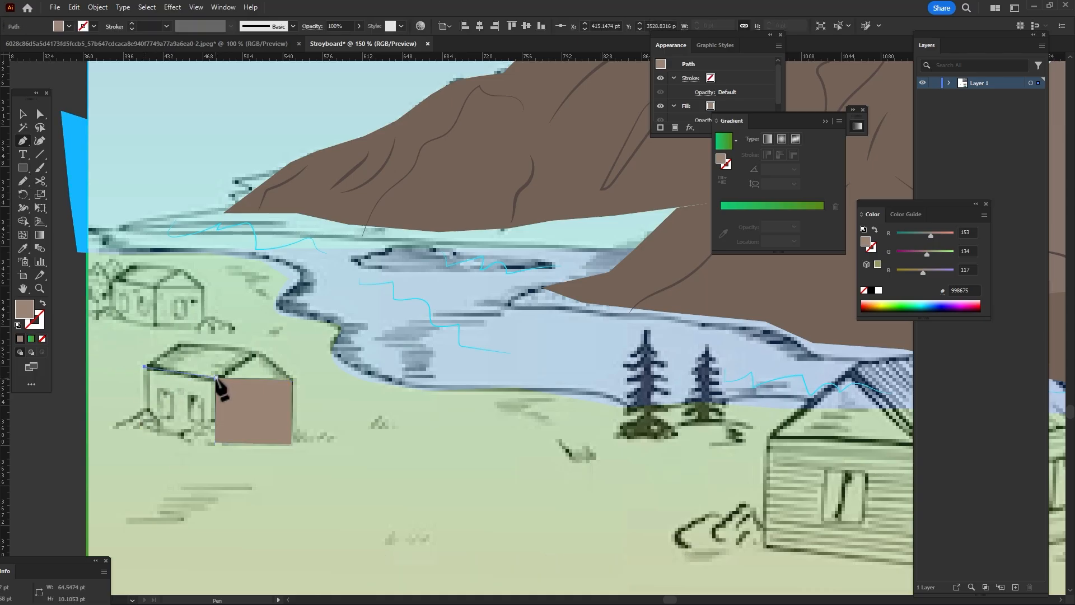
left_click(216, 442)
left_click(140, 426)
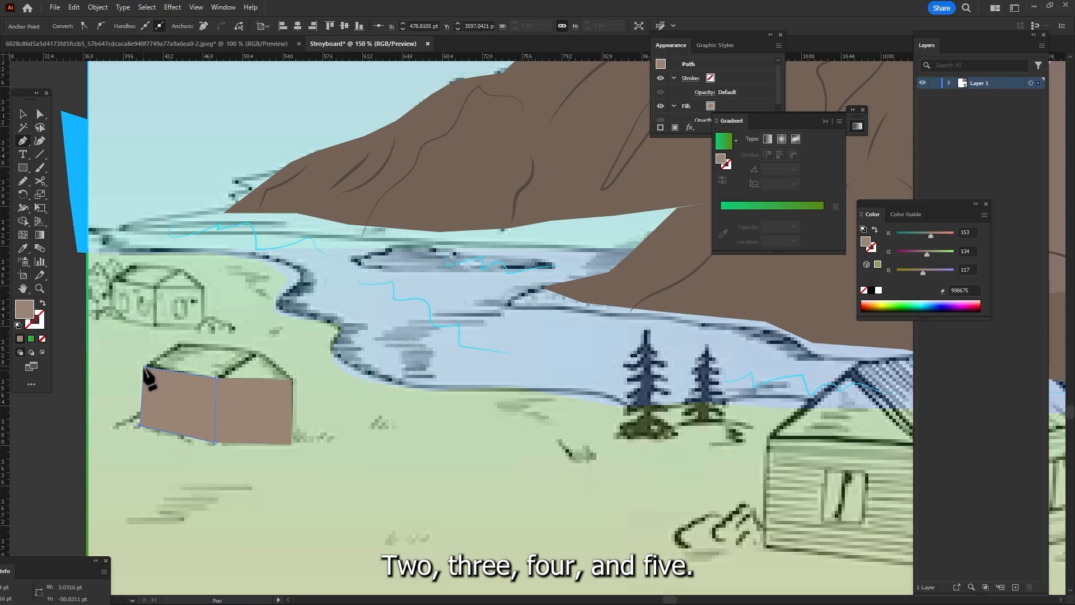
left_click(145, 368)
key("a")
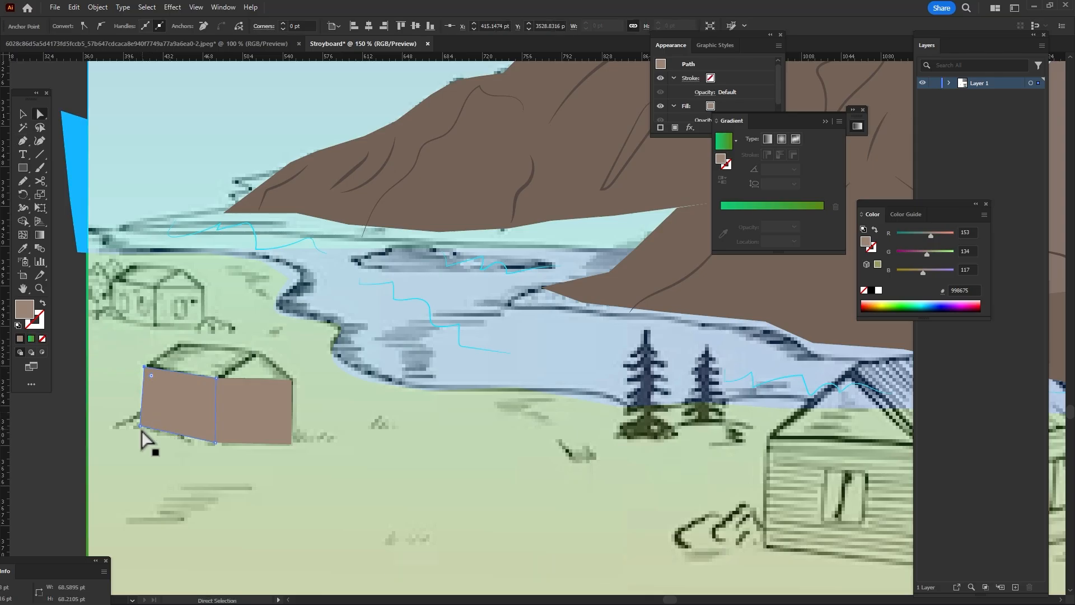
left_click(143, 425)
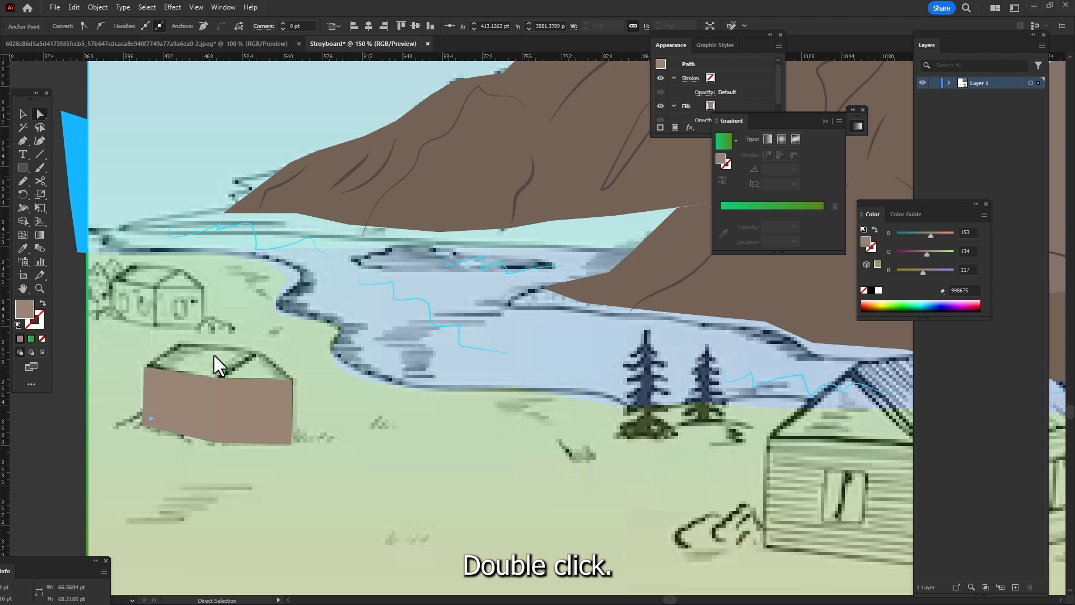
Darken the left-hand wall's fill to 8C7969 and deselect the wall
left_click(533, 367)
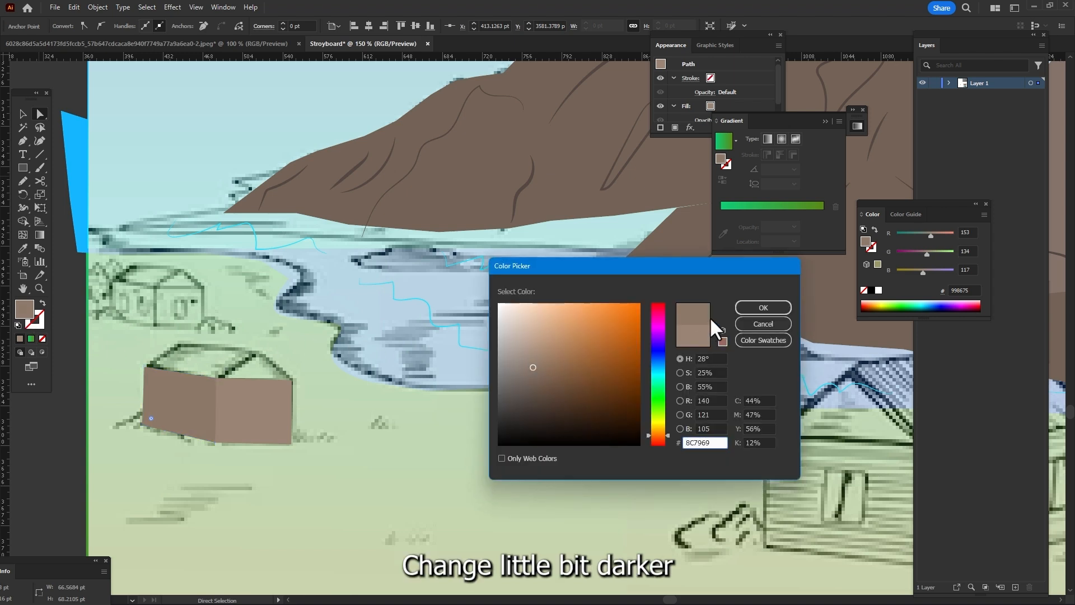
left_click(737, 307)
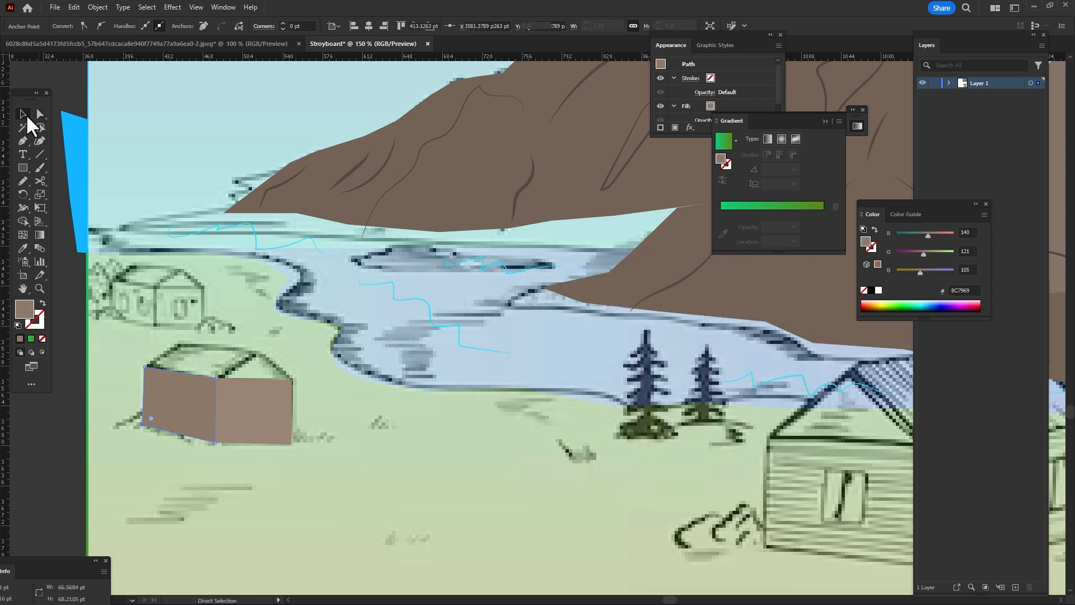
left_click(73, 179)
Trace the sloping roof above the left-hand wall as a closed four-point Pen path
left_click(23, 140)
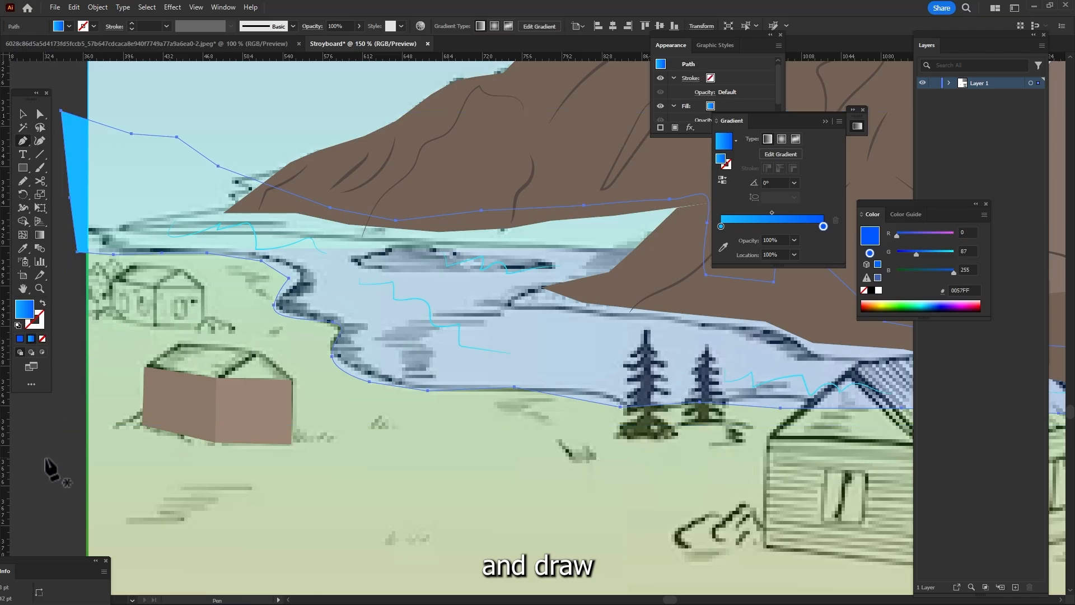
left_click(144, 367)
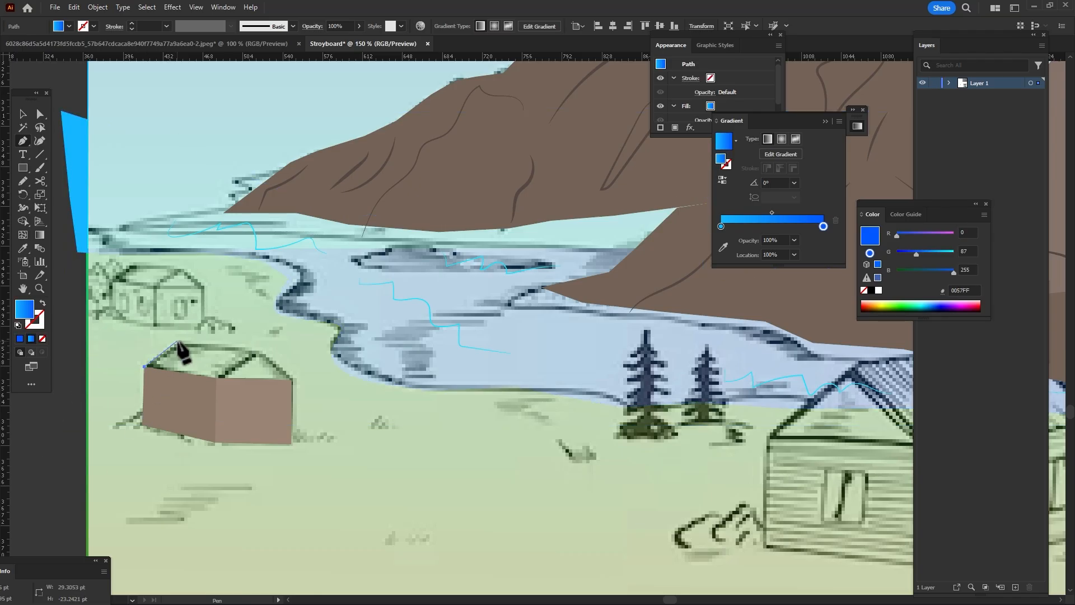
left_click(180, 342)
left_click(259, 352)
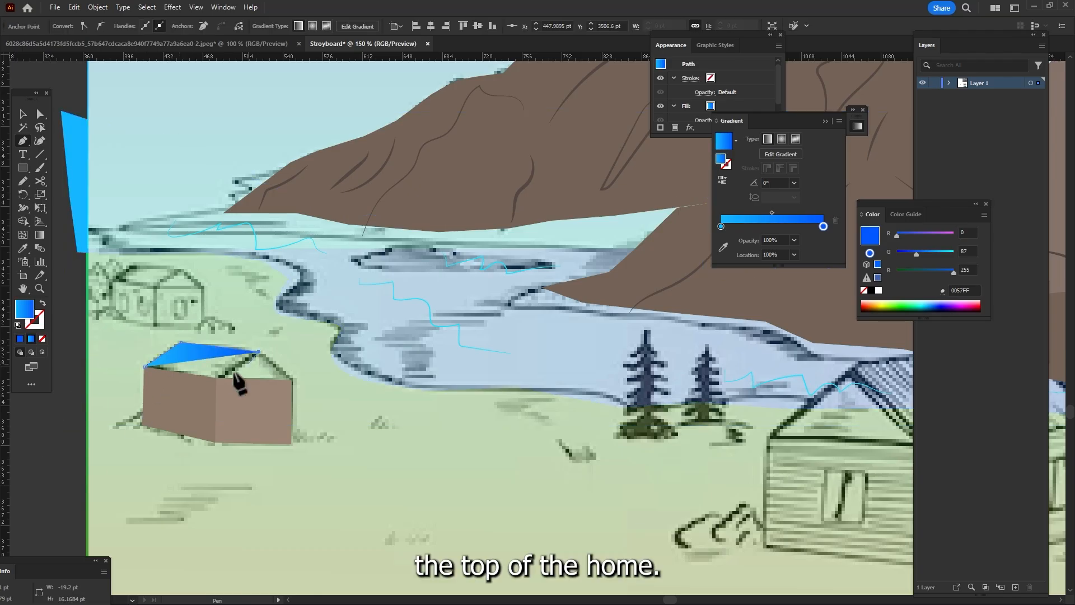
left_click(216, 378)
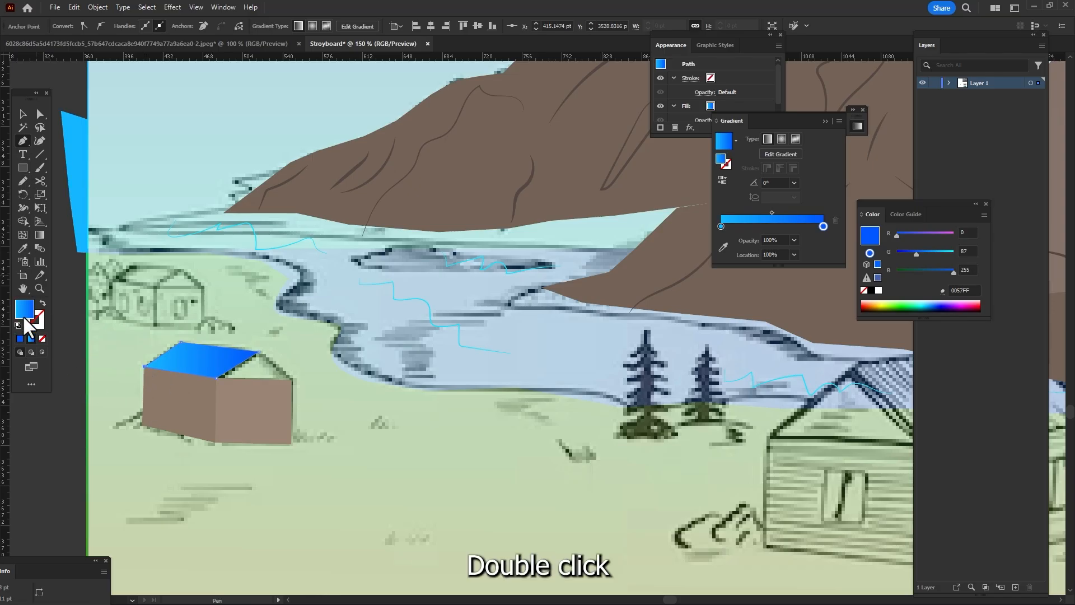
Replace the roof's gradient with the solid brown 998675 sampled from the right-hand wall using the Eyedropper
left_click(19, 338)
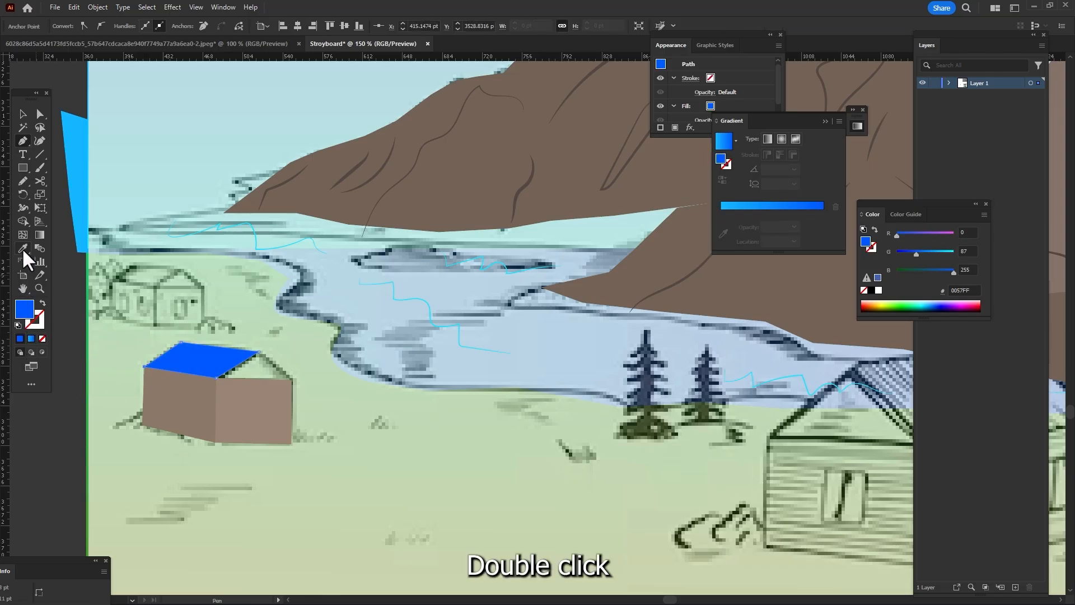
left_click(23, 248)
left_click(234, 392)
left_click(23, 114)
Trace the triangular gable above the right-hand wall as a closed Pen path, about 68 by 26 pt
left_click(24, 141)
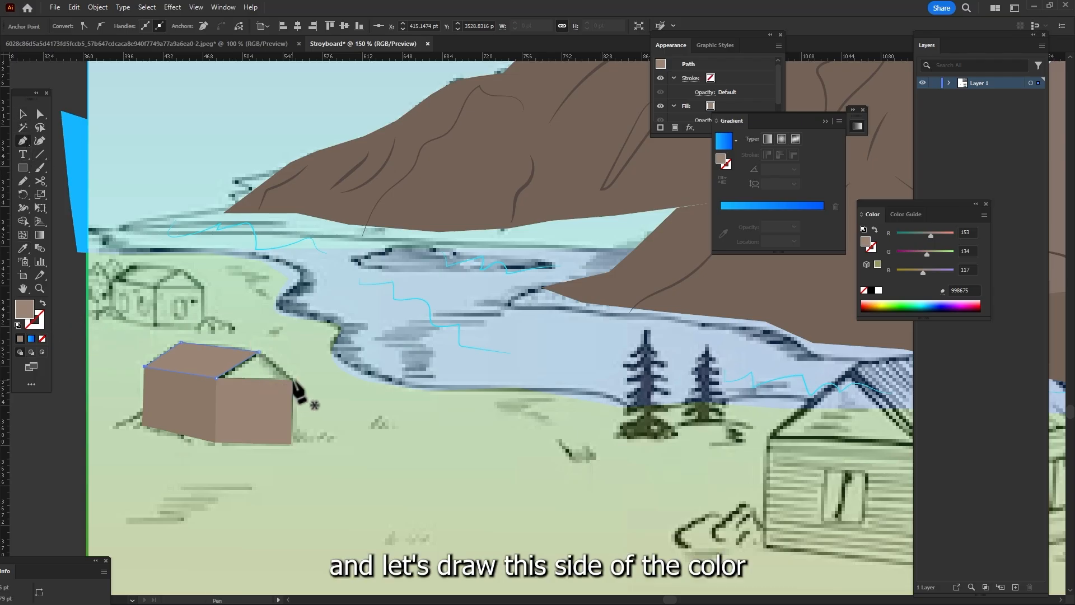
left_click(292, 380)
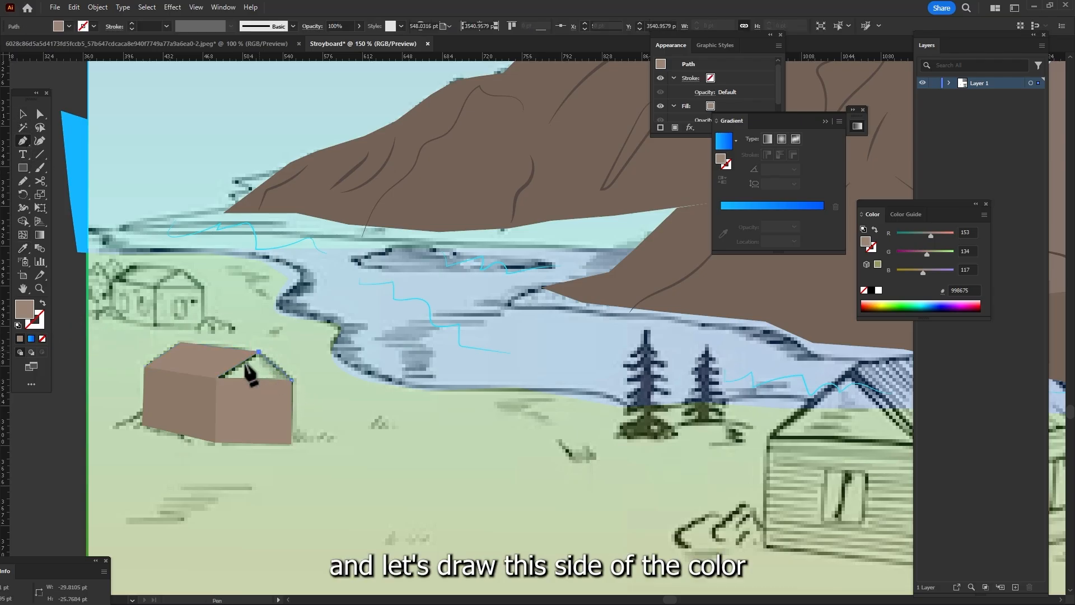
left_click(215, 378)
left_click(290, 379)
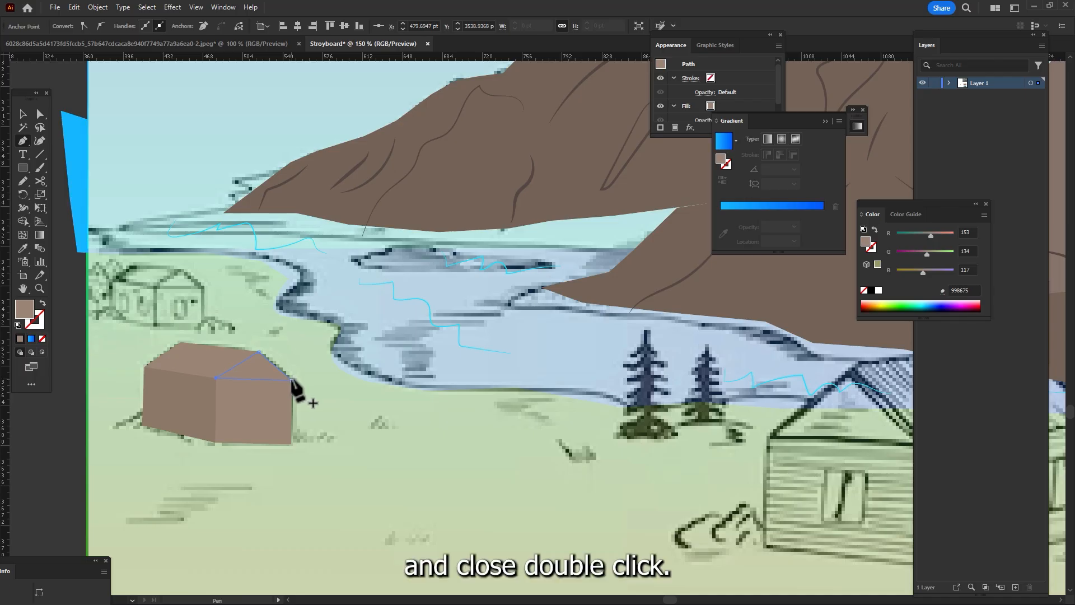
Lighten the gable triangle's fill to AF9C8C
double_click(27, 315)
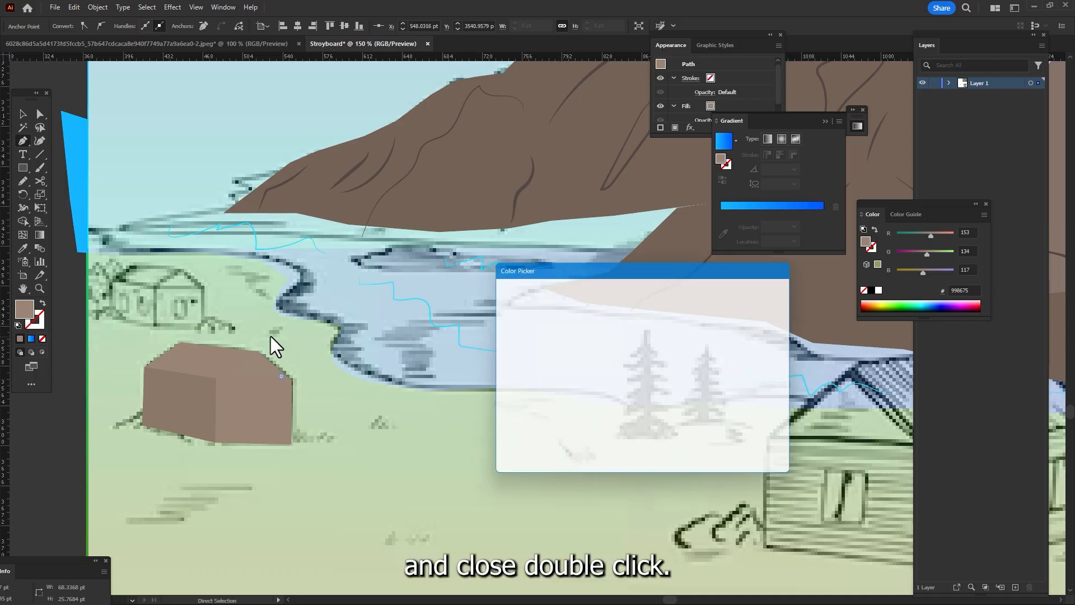
left_click(526, 347)
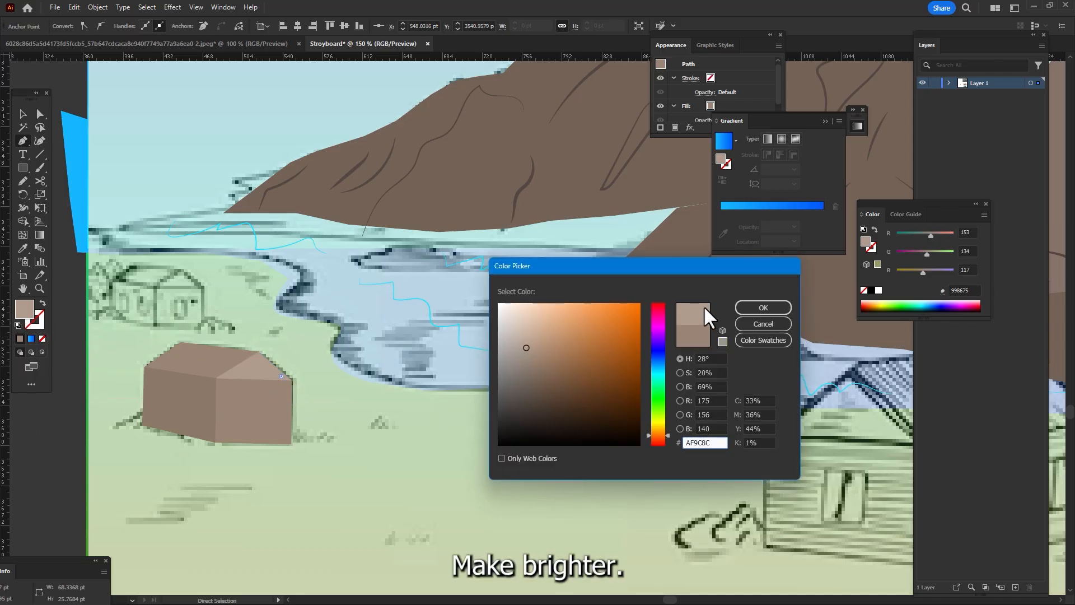
left_click(763, 307)
left_click(23, 115)
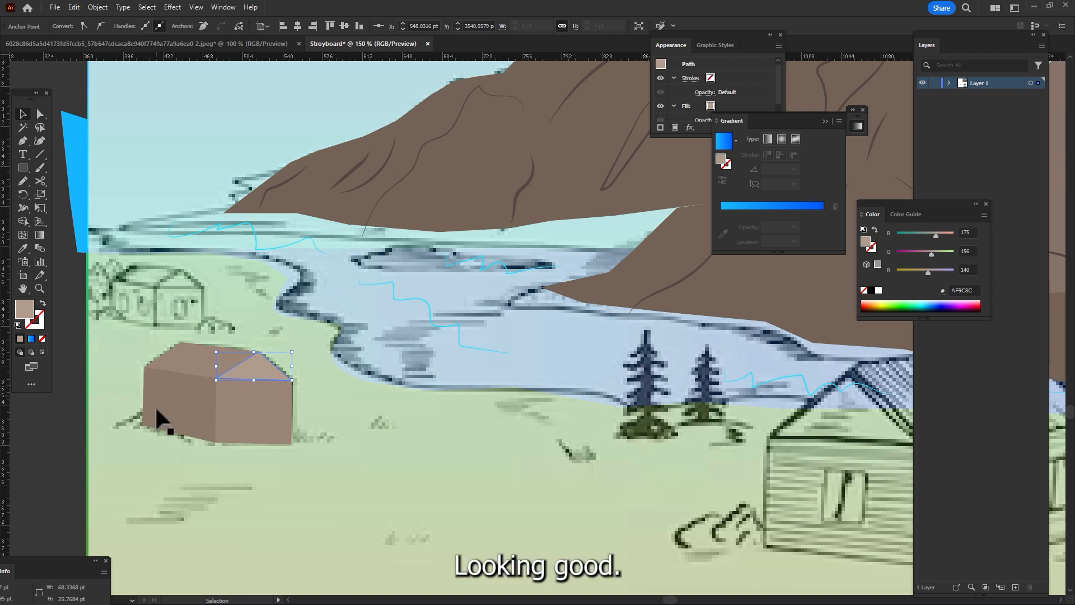
left_click_drag(156, 410, 137, 487)
left_click(138, 486)
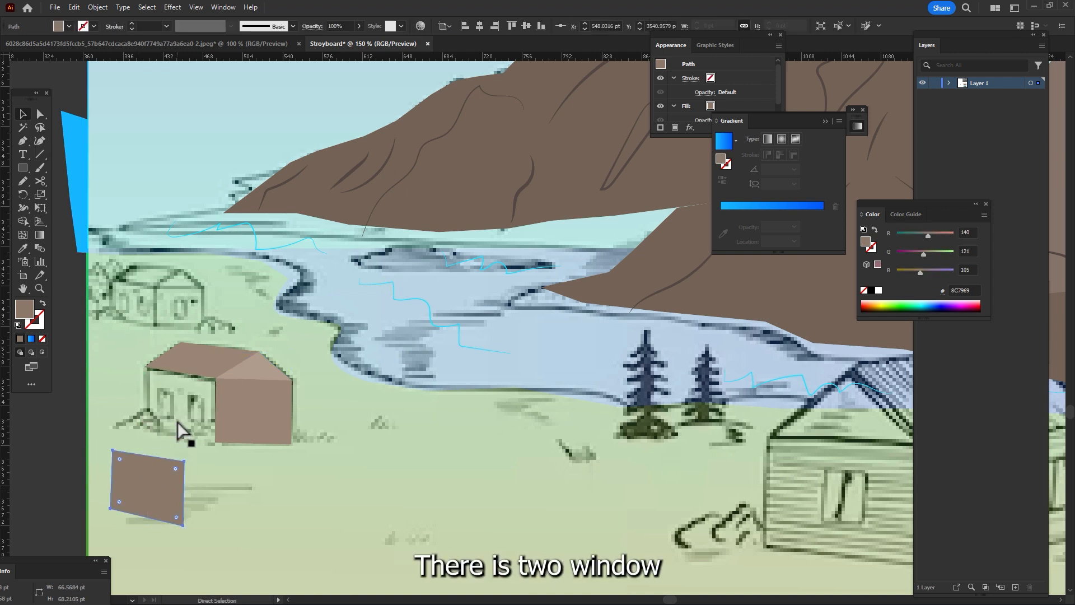
key("ctrl+z")
Draw a small window on the left-hand wall as a closed four-point Pen path, about 13 by 14 pt
left_click(23, 141)
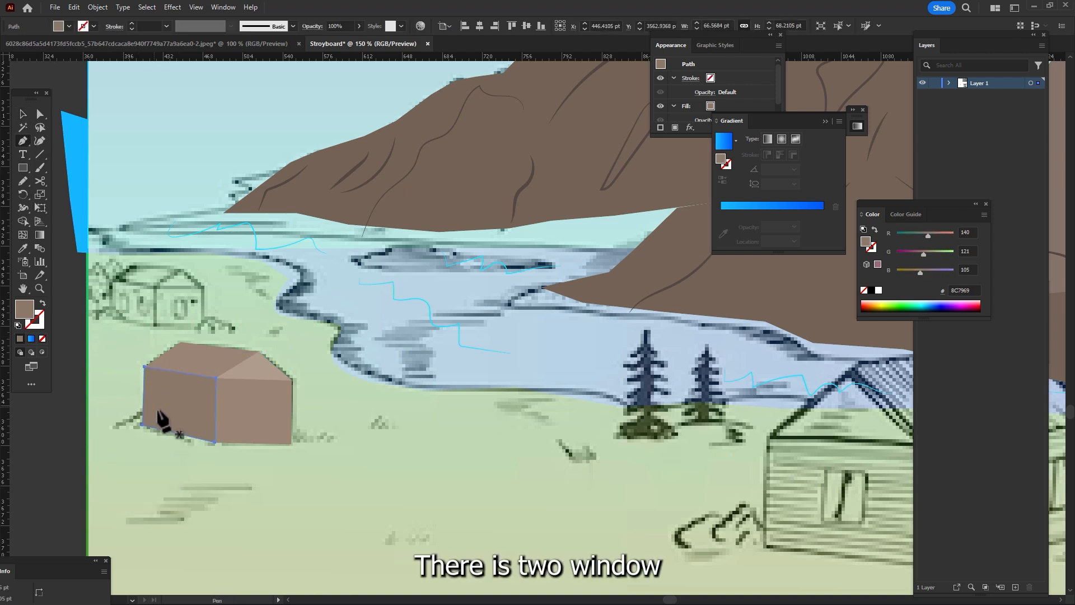
scroll(157, 411, "up", 1)
left_click(157, 389)
left_click(172, 392)
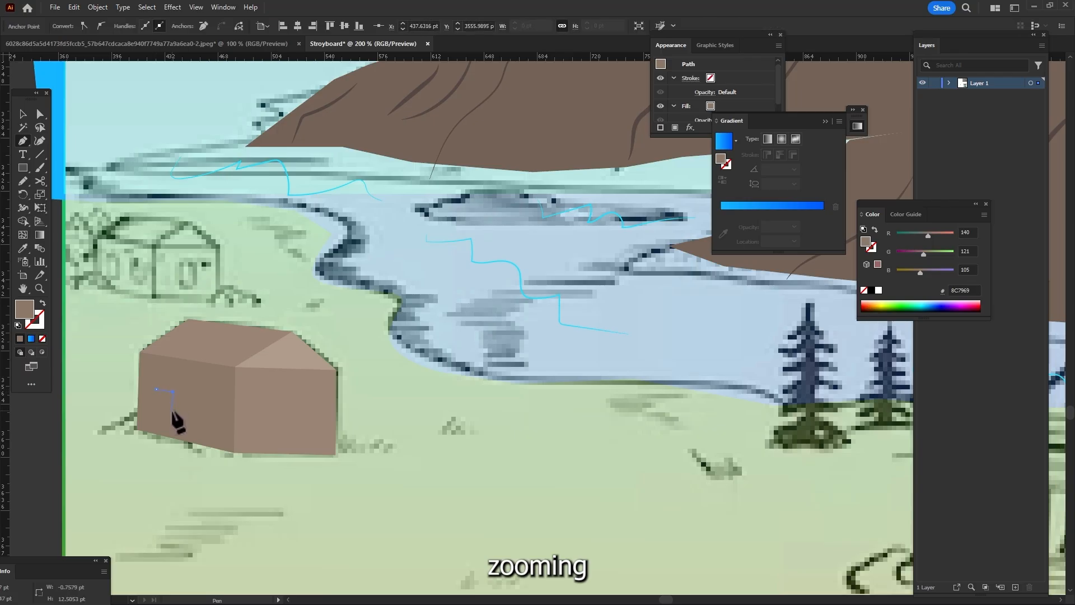
left_click(172, 412)
left_click(154, 408)
left_click(156, 389)
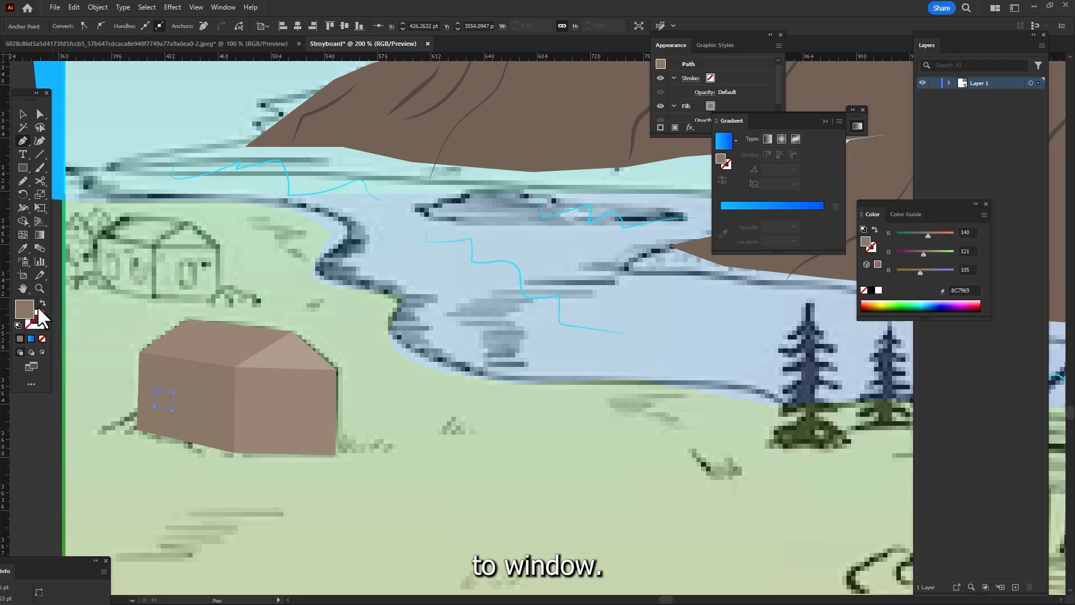
Fill the window with the blue gradient and run it downward from the window's upper edge to its lower edge
left_click(31, 338)
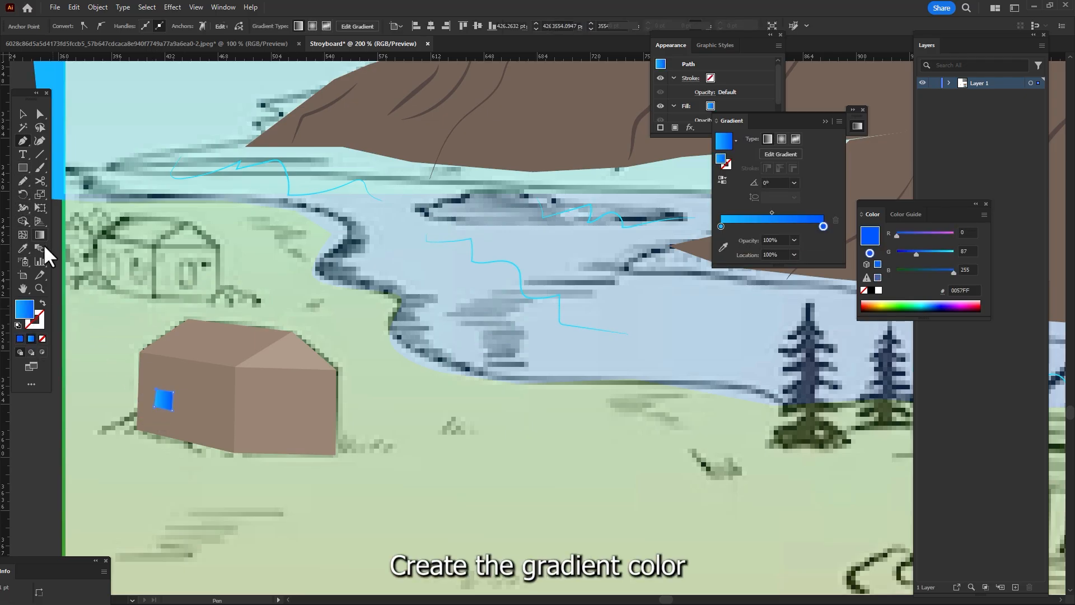
left_click(40, 236)
left_click_drag(166, 386, 161, 413)
Give the window a 1 pt dark brown 534741 stroke and place a copy of it to its right on the same wall
key("x")
left_click(20, 338)
left_click(93, 26)
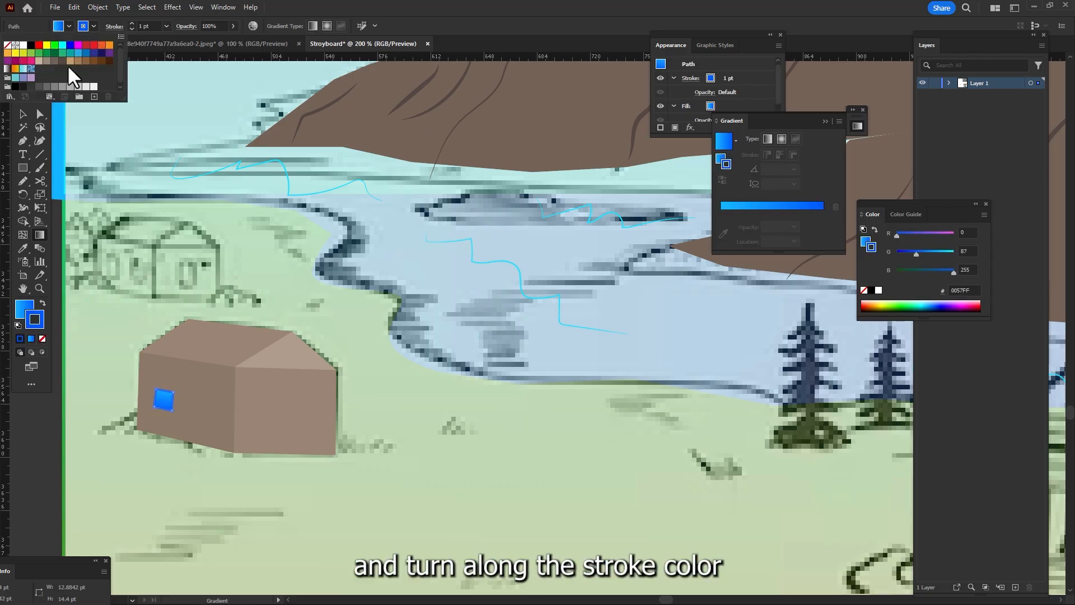
left_click(62, 61)
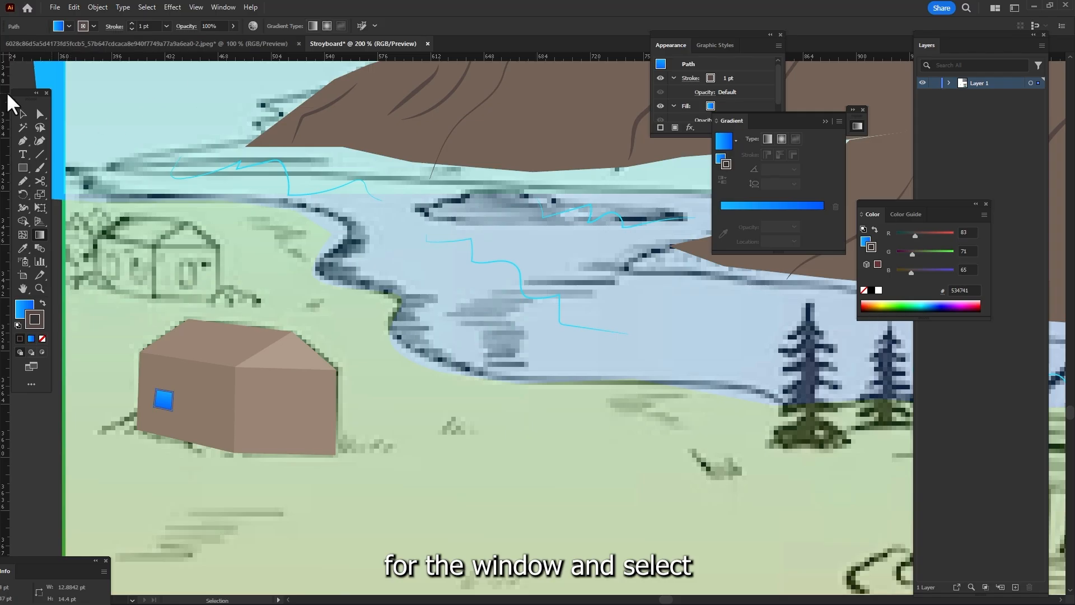
left_click(25, 115)
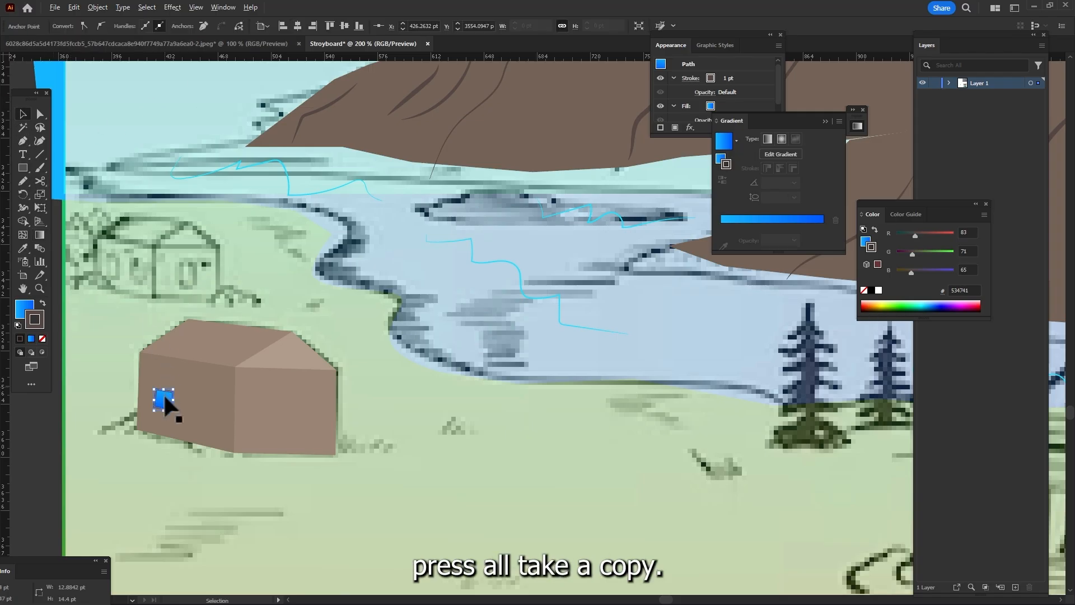
left_click_drag(163, 393, 193, 395)
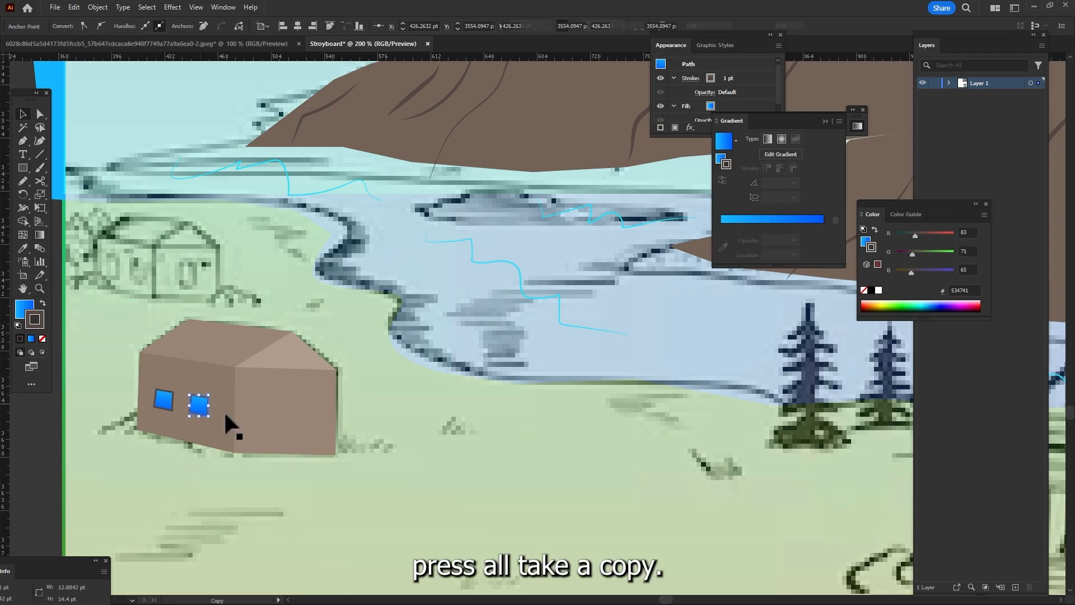
Raise the lower-right corner of the small house's right-hand wall slightly and deselect the wall
left_click(294, 410)
left_click_drag(287, 405, 334, 450)
key("ctrl+z")
key("a")
left_click(38, 476)
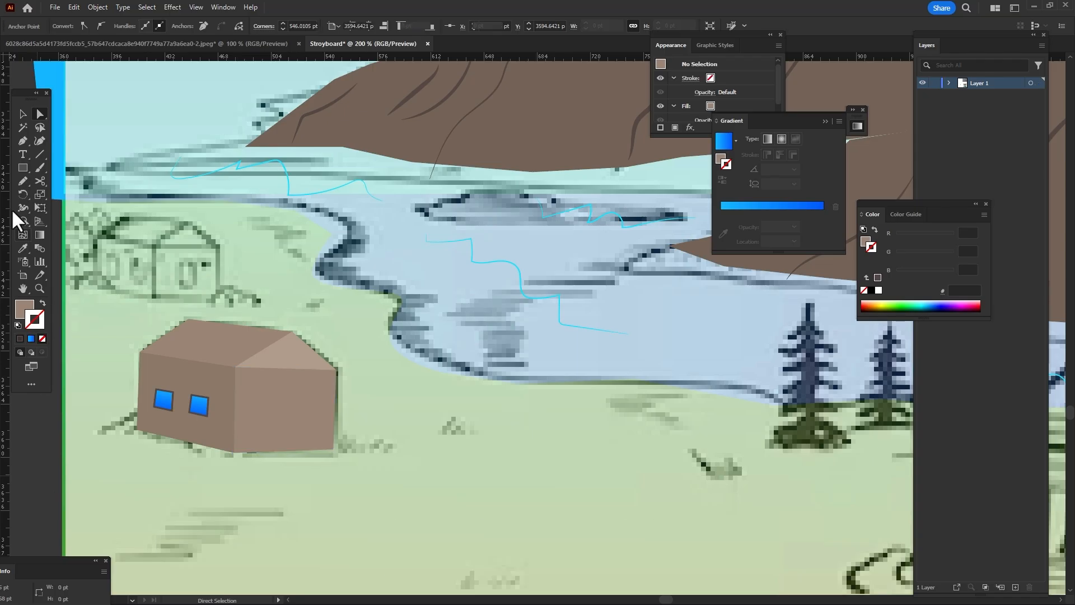
Copy a window onto the small house's right-hand wall and adjust its corners to match that wall's angle
left_click(21, 168)
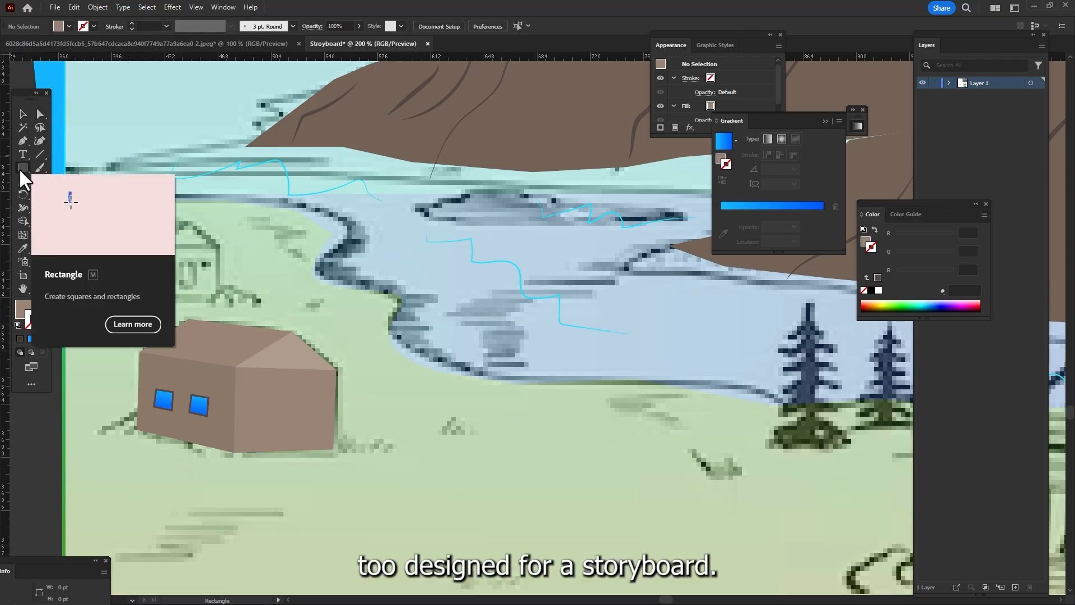
left_click(23, 114)
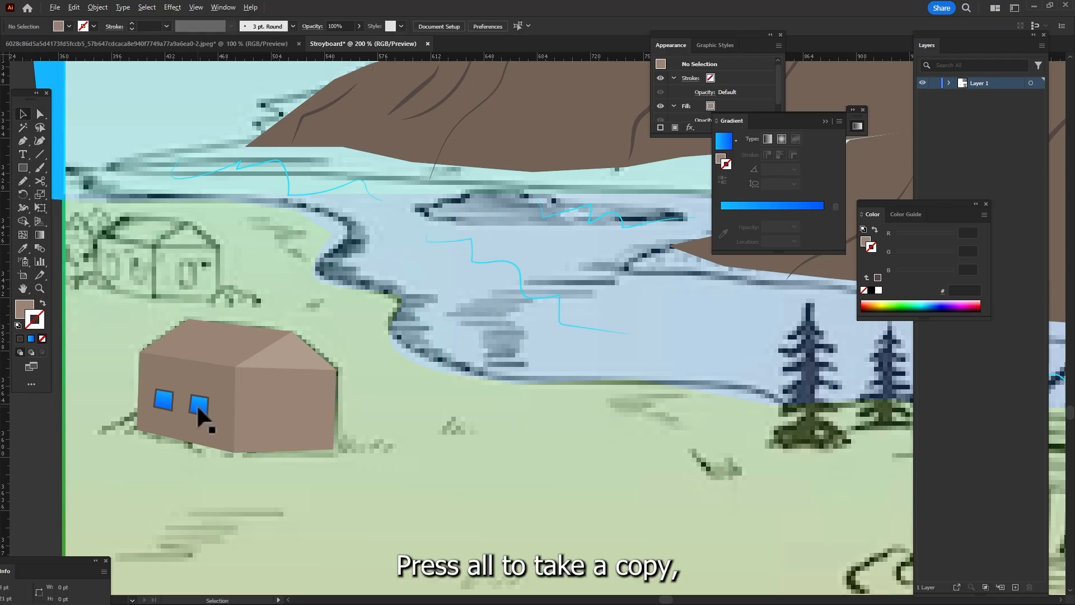
key("a")
left_click(259, 409)
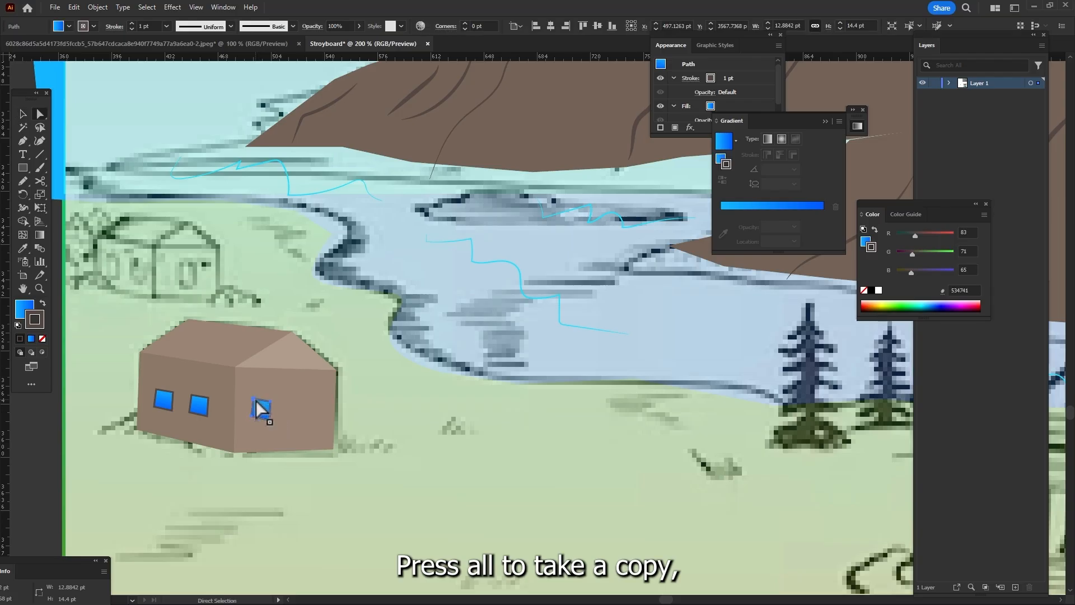
left_click_drag(254, 399, 247, 397)
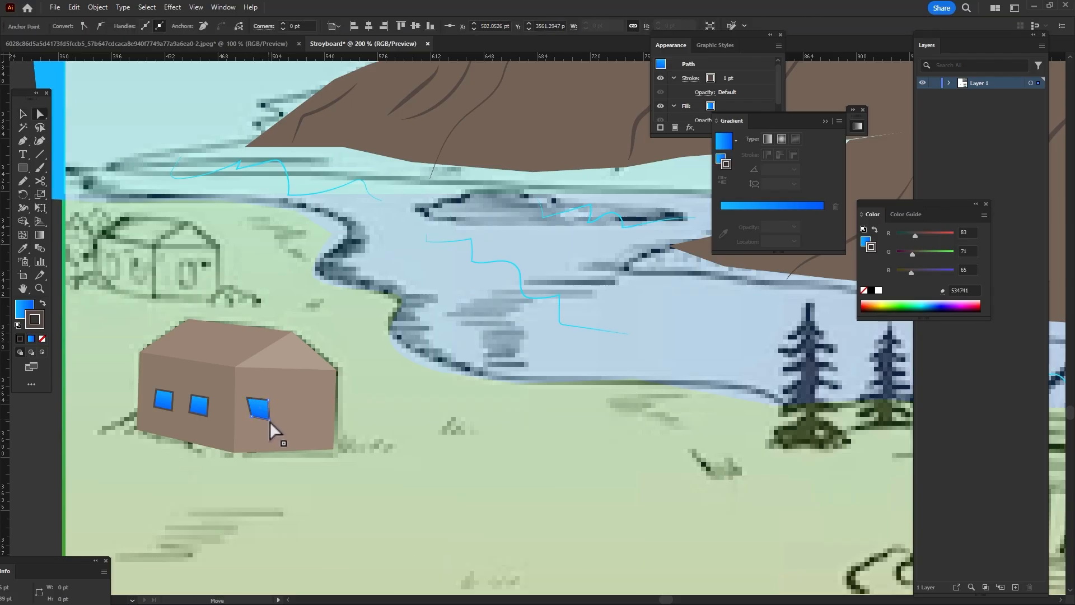
left_click(249, 400)
left_click_drag(268, 402, 265, 401)
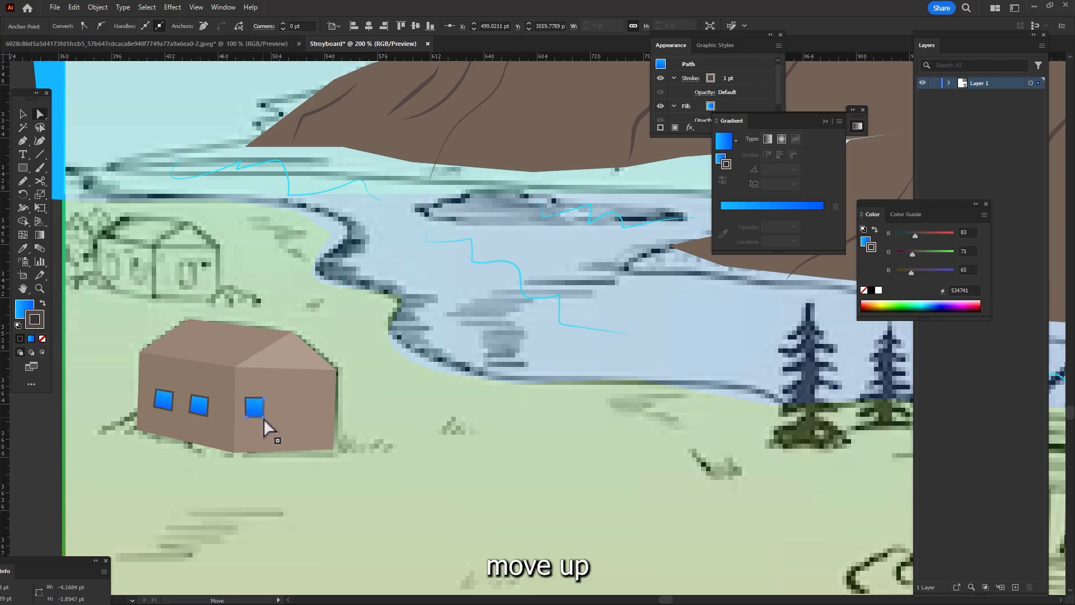
Enlarge the right-hand wall's window to about 19 by 25 pt and place a copy to its right
key("v")
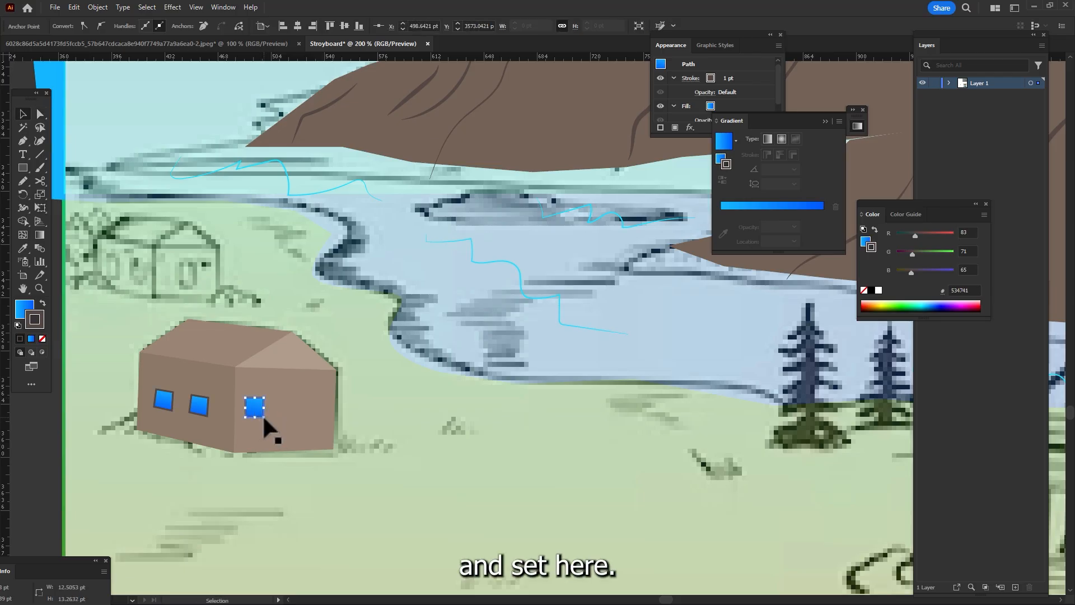
left_click_drag(266, 423, 318, 415)
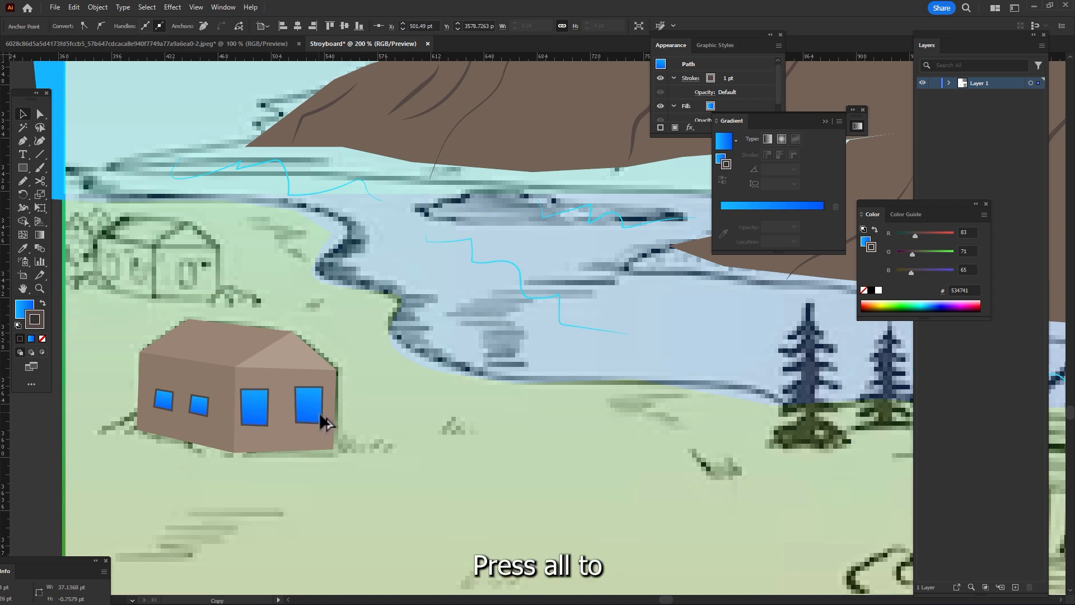
scroll(318, 482, "down", 2)
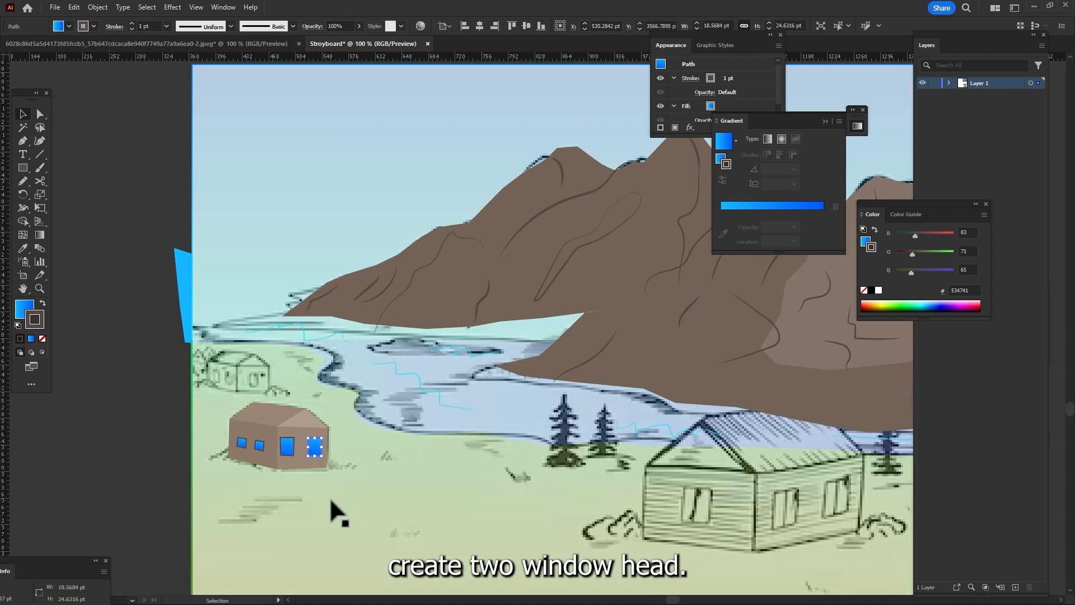
Lock the green ground rectangle in place
left_click(330, 500)
left_click(98, 6)
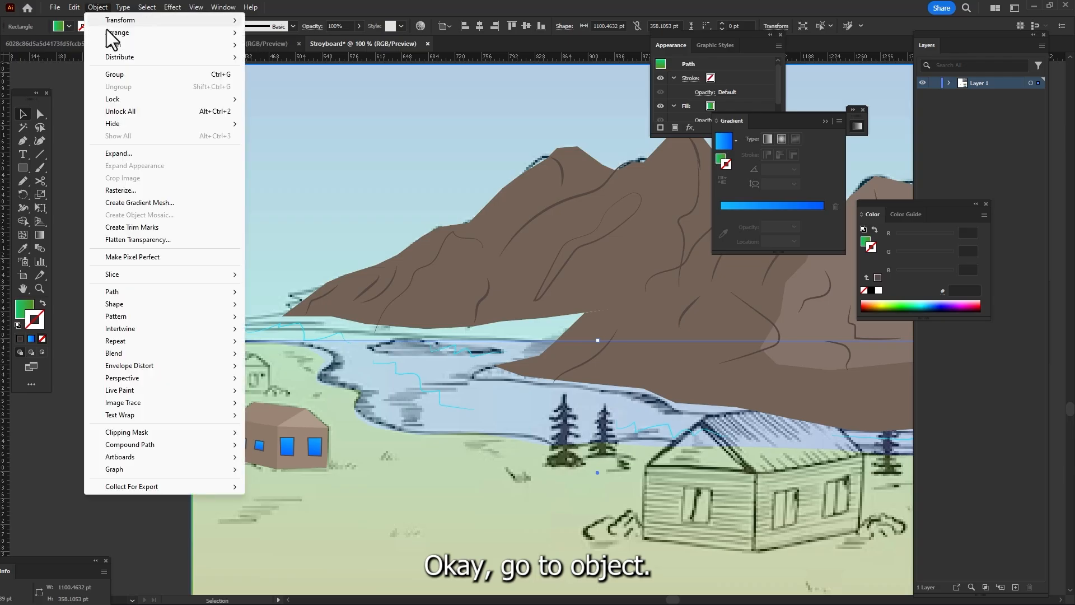
left_click(315, 100)
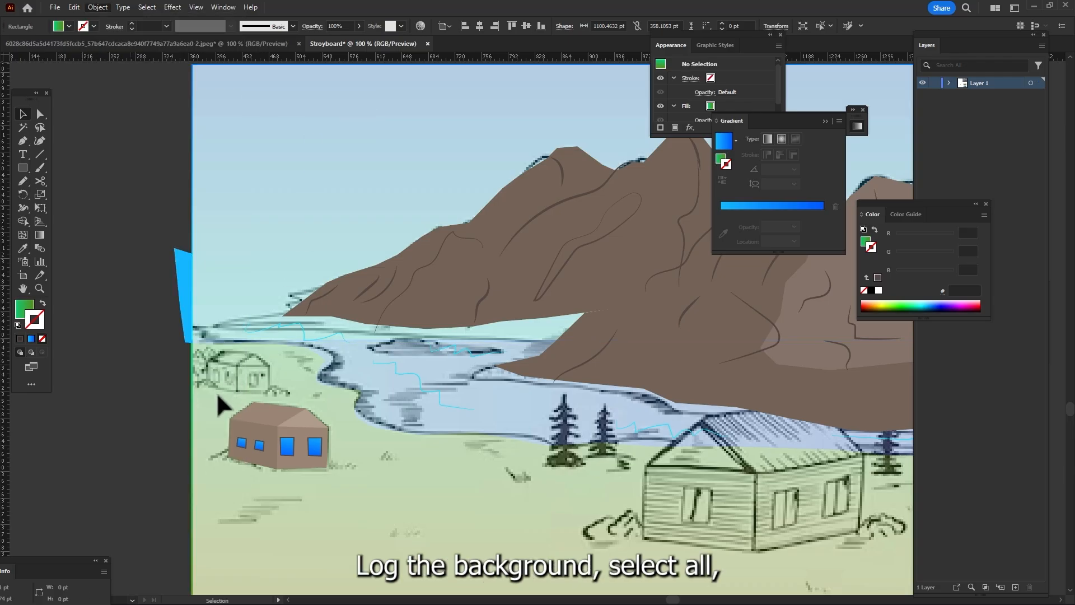
Select the remaining background artwork without the small house and lock the selection
key("ctrl+a")
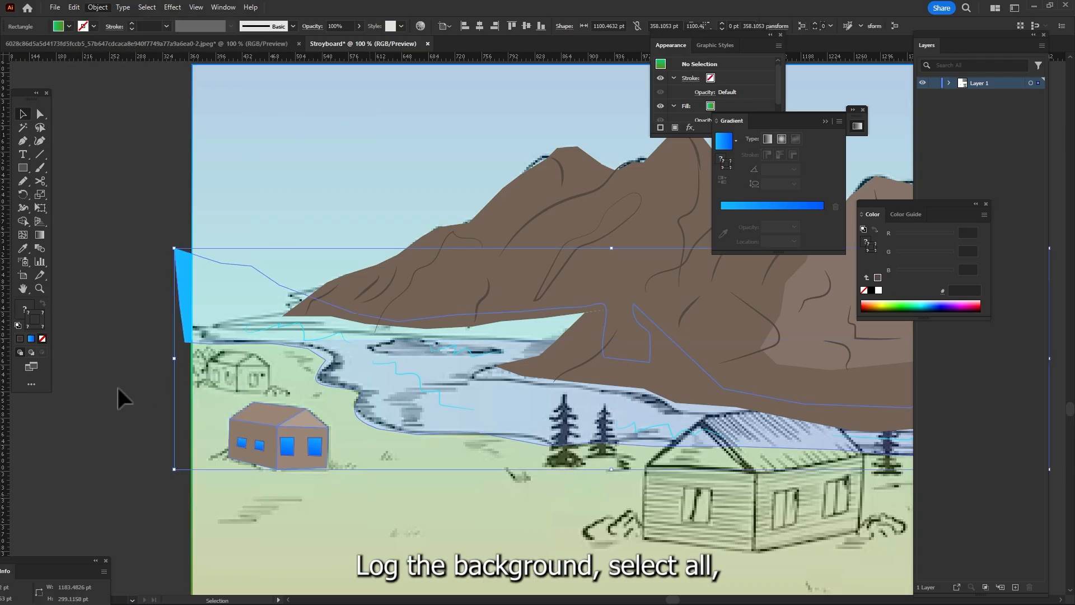
left_click(104, 350)
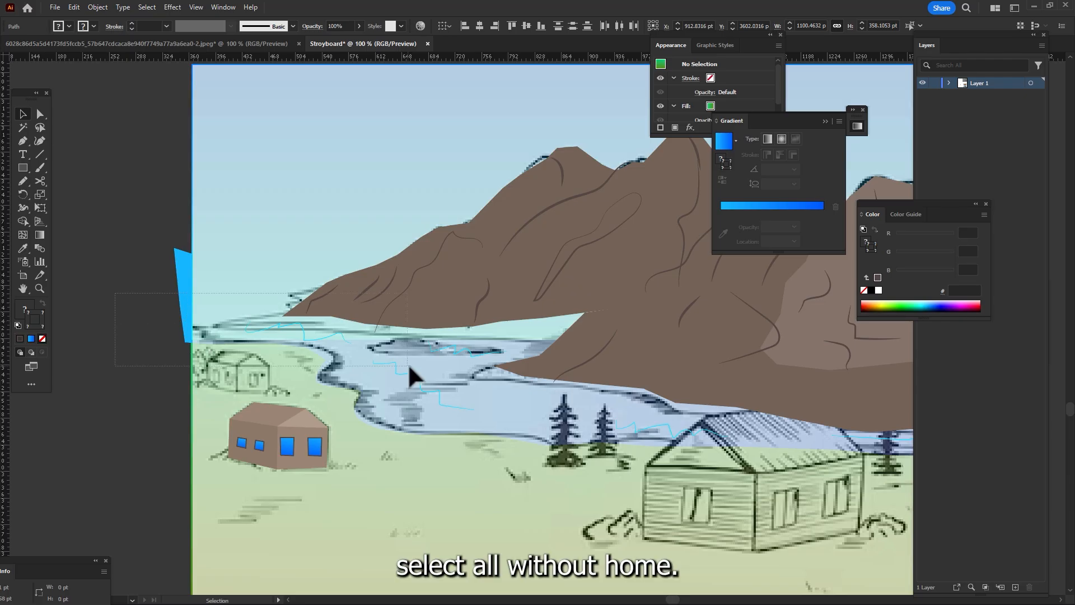
key("ctrl+a")
left_click(97, 6)
mouse_move(130, 99)
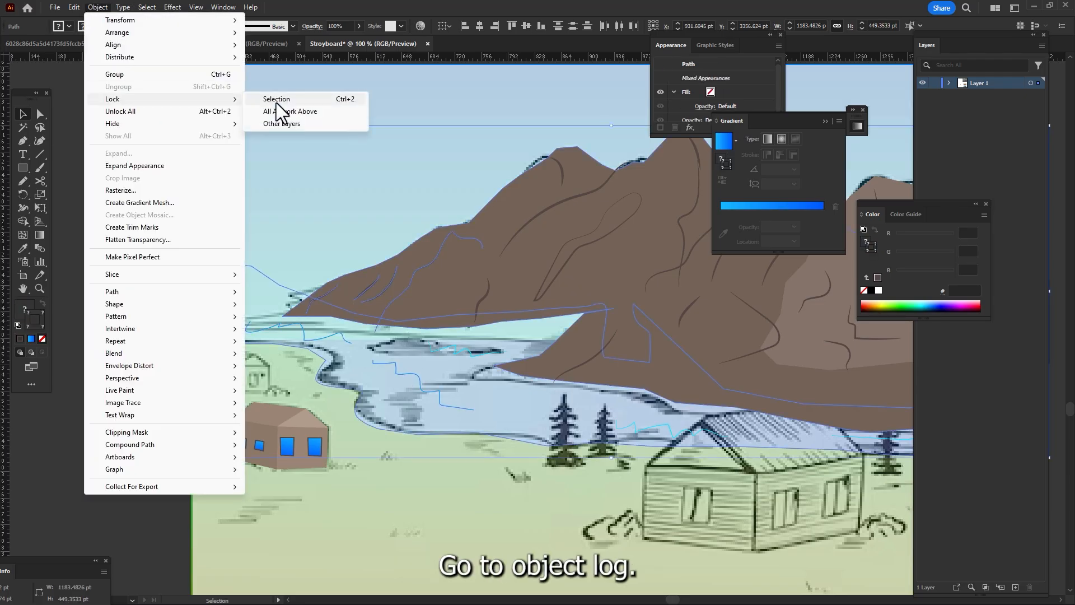
left_click(276, 100)
Select all parts of the small house with its windows, group them and deselect
left_click_drag(352, 486, 243, 362)
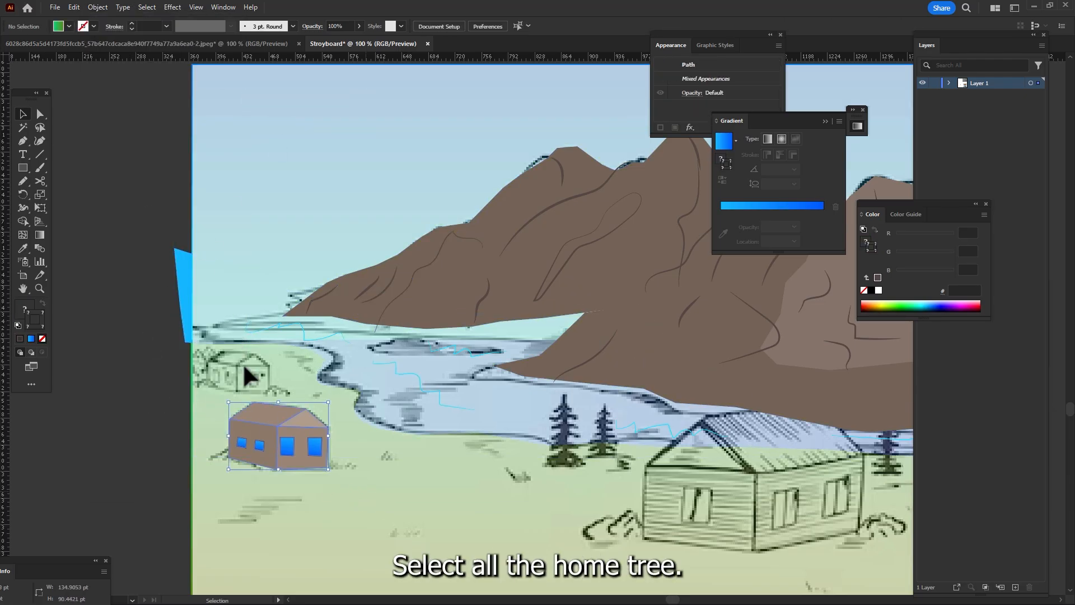
left_click(97, 6)
left_click(115, 75)
left_click(418, 250)
Activate the Symbol Sprayer, display the symbols and open the Flowers library followed by the Nature library
left_click_drag(20, 258, 76, 261)
left_click(223, 7)
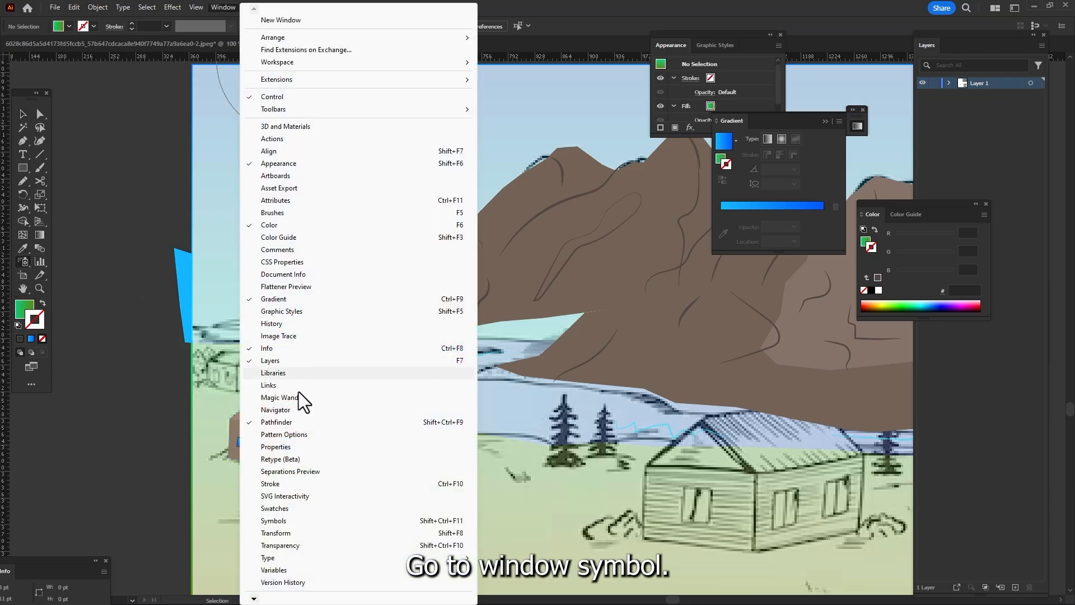
left_click(283, 521)
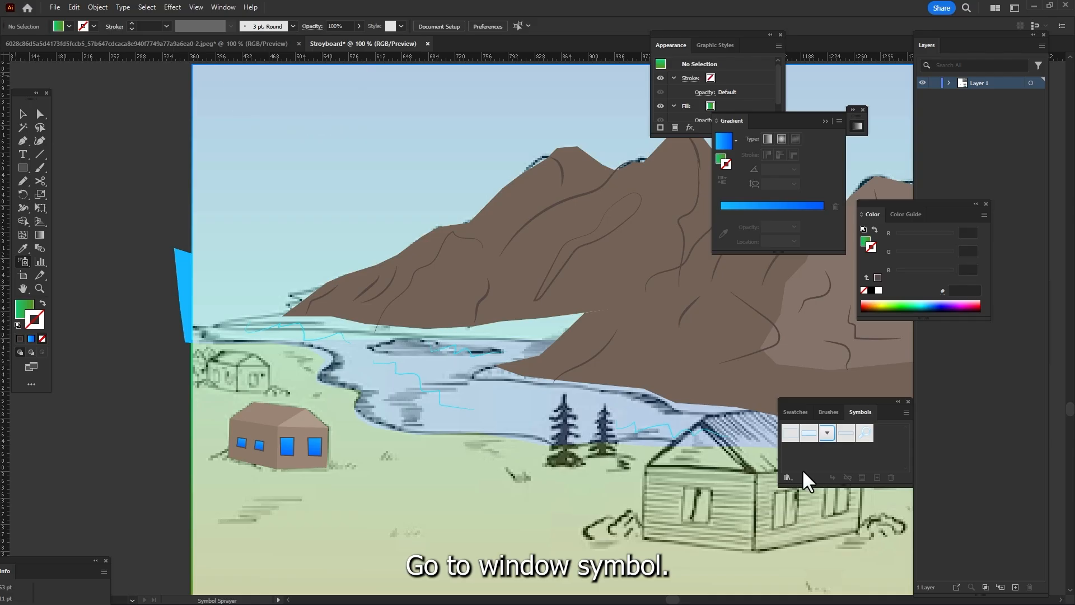
left_click(789, 477)
left_click(825, 211)
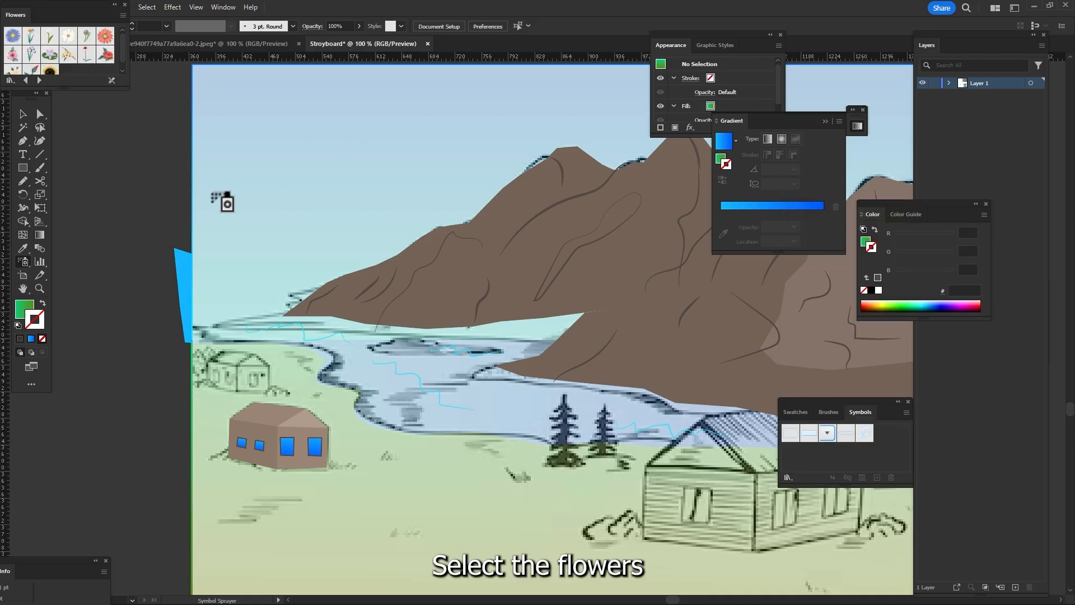
left_click(9, 80)
left_click(53, 370)
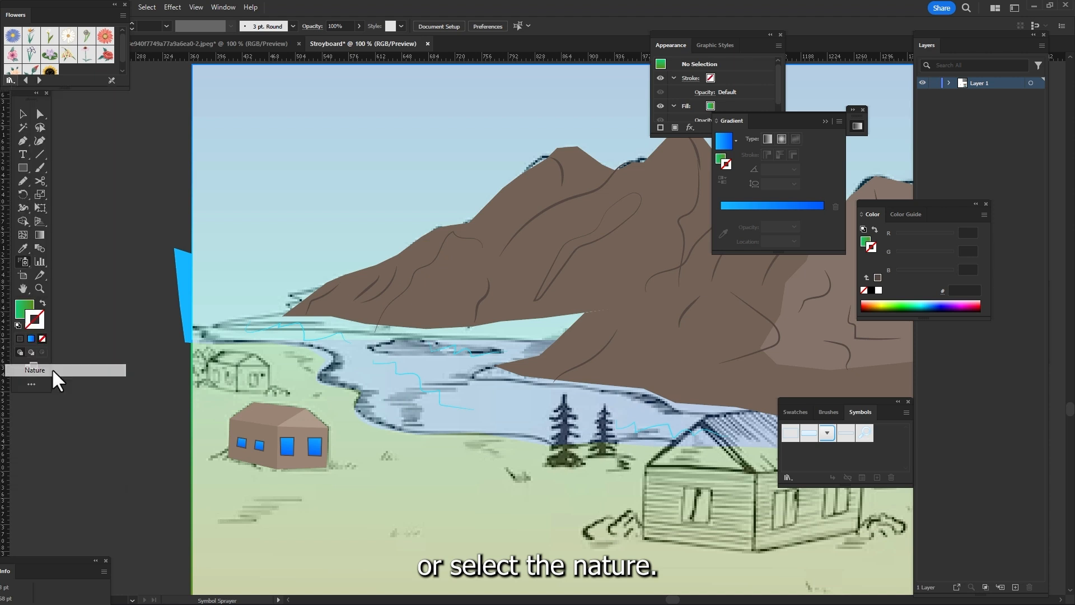
Spray a cluster of green fir tree symbols over the sketched firs on the river's near bank
scroll(18, 66, "down", 1)
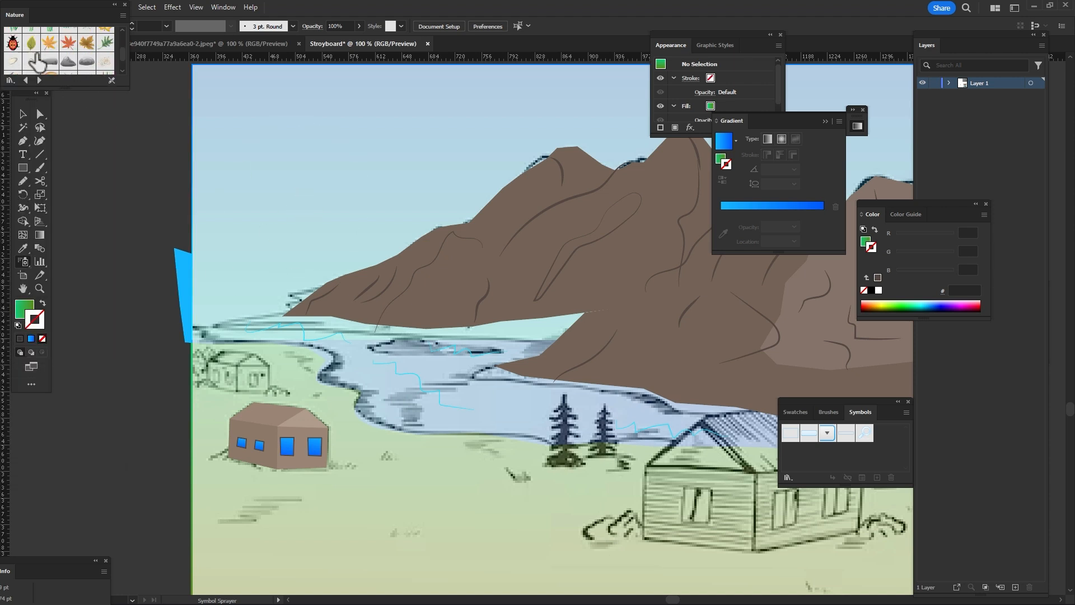
scroll(36, 62, "down", 2)
left_click(32, 64)
mouse_move(582, 459)
left_mouse_down()
mouse_move(569, 469)
mouse_move(577, 439)
left_mouse_up()
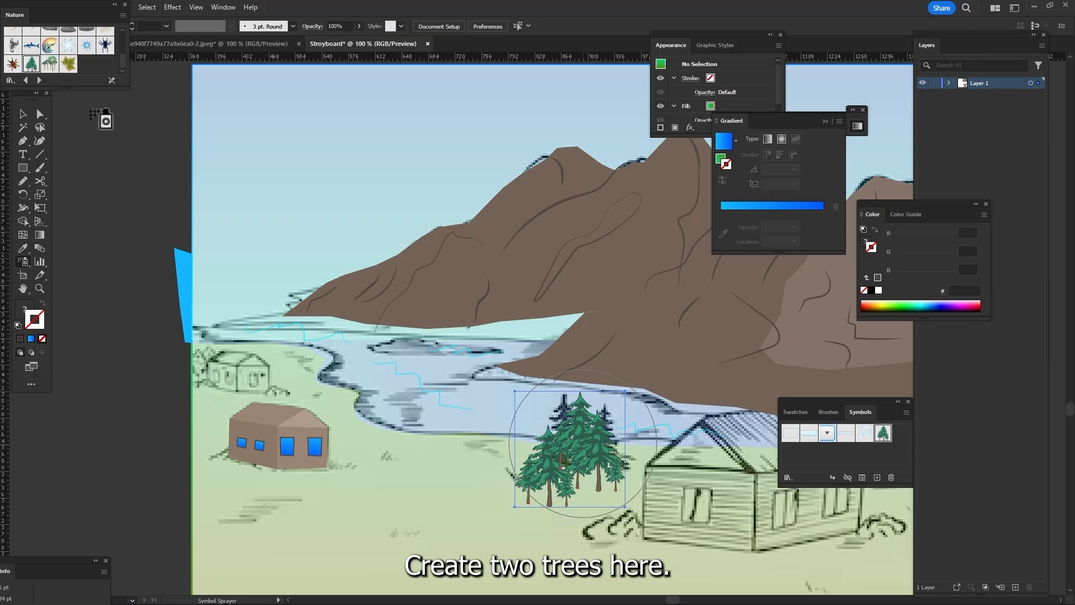
Add a broad-crowned tree symbol at the distant sketched house and a fir tree symbol to the right of the large sketched house
left_click(49, 64)
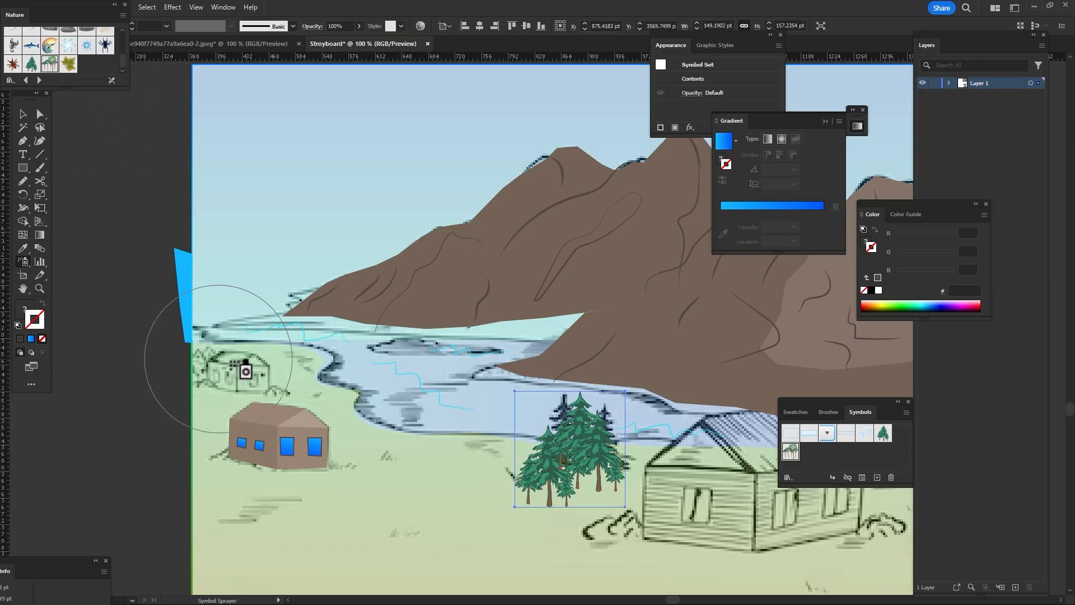
left_click(245, 371)
left_click(32, 65)
left_click(899, 518)
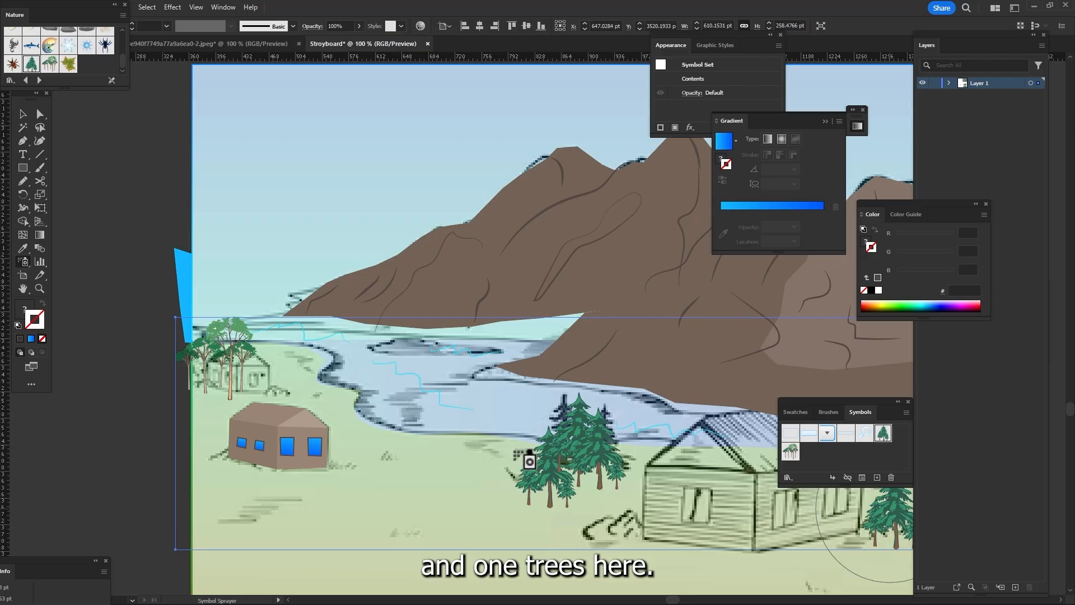
Place a leafy yellow-green bush symbol from the Nature library to the right of the small brown house
scroll(71, 69, "up", 5)
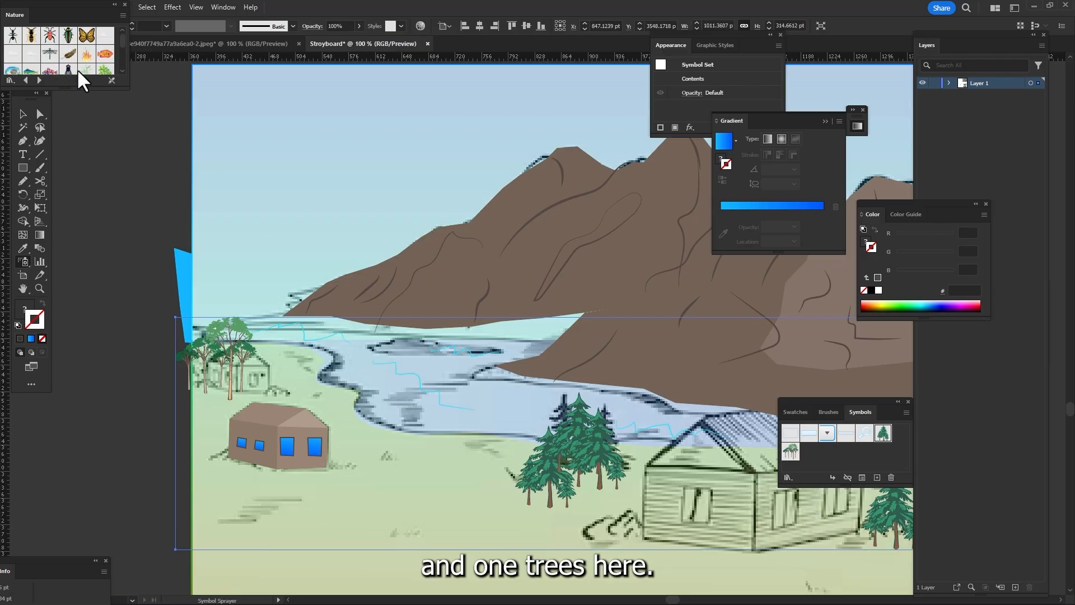
scroll(77, 69, "down", 2)
left_click(105, 38)
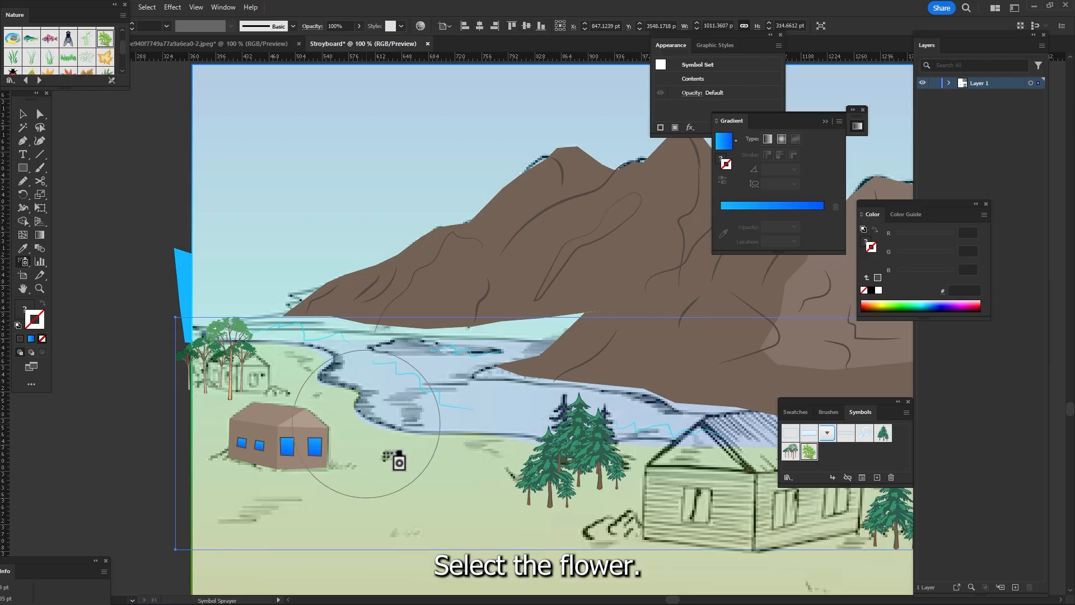
left_click(388, 456)
Place one grass symbol beside the distant sketched house and a different grass symbol between the bush and the firs
left_click(50, 57)
left_click(302, 352)
left_click(13, 57)
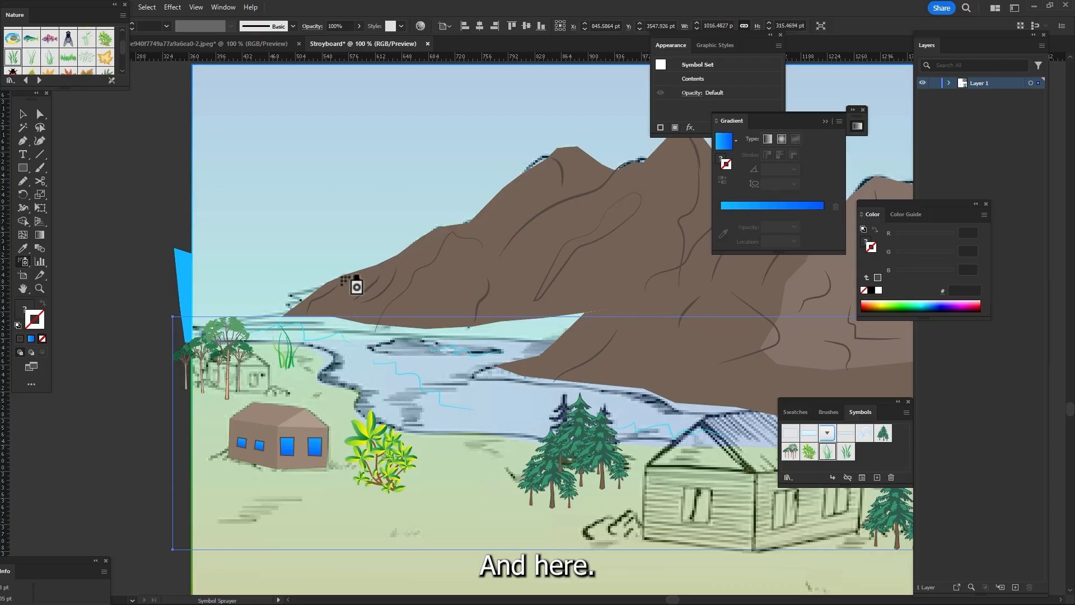
left_click(471, 479)
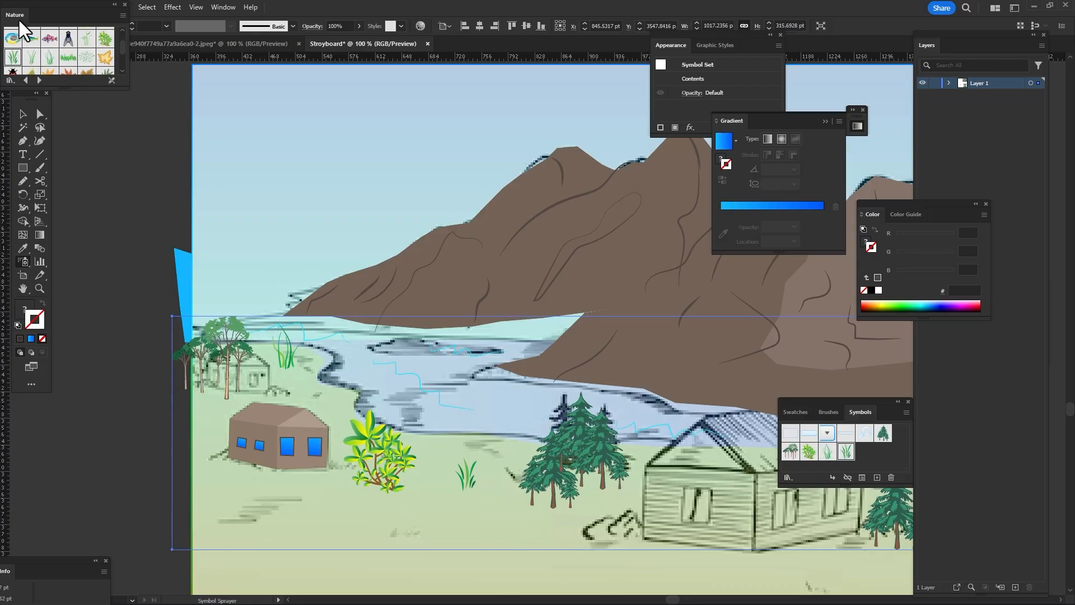
Spray a small cloud symbol from the Nature library into the sky to the left of the mountain peaks
scroll(497, 336, "down", 1)
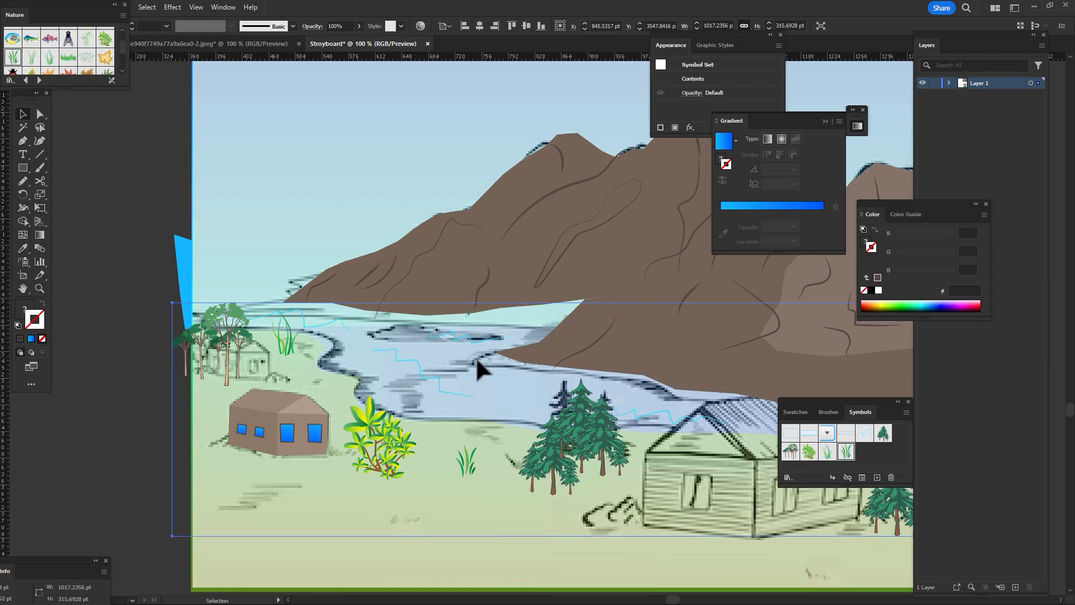
scroll(480, 365, "down", 1, "alt")
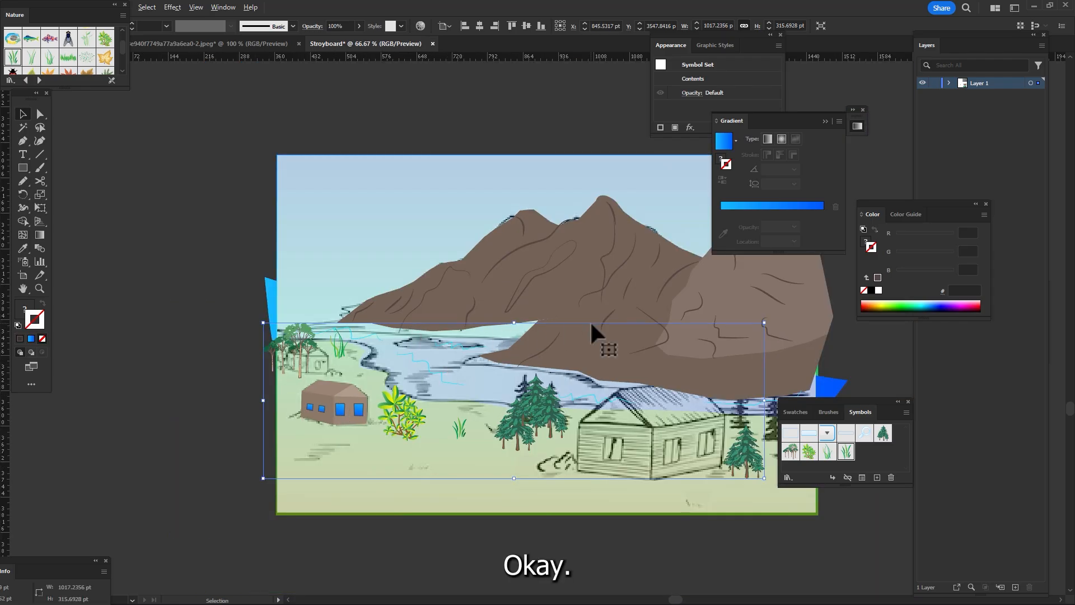
left_click_drag(589, 320, 449, 346)
scroll(66, 62, "up", 2)
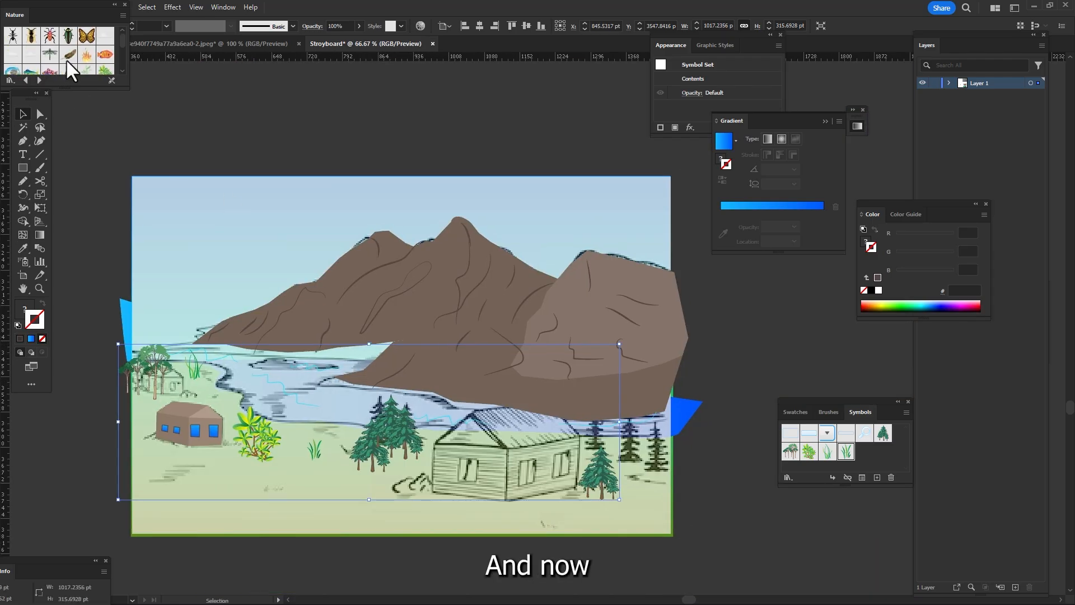
left_click(12, 55)
left_click(23, 261)
left_click(207, 234)
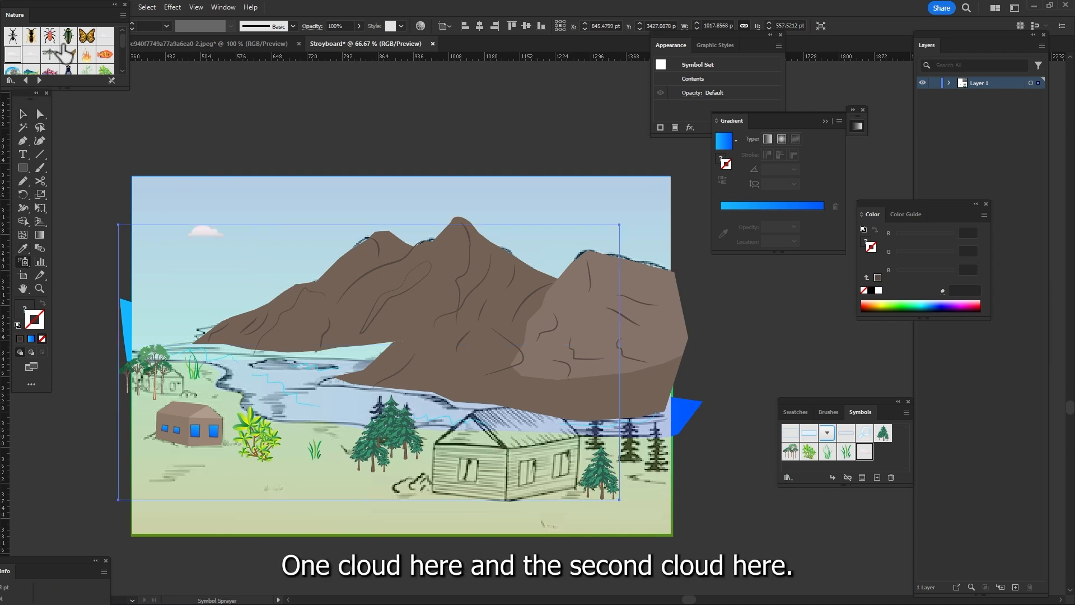
Place a second, different cloud symbol in the sky above the right-hand mountain as a separate object and deselect it
left_click(27, 113)
left_click(74, 147)
left_click(22, 260)
left_click(109, 41)
left_click(580, 226)
left_click(23, 115)
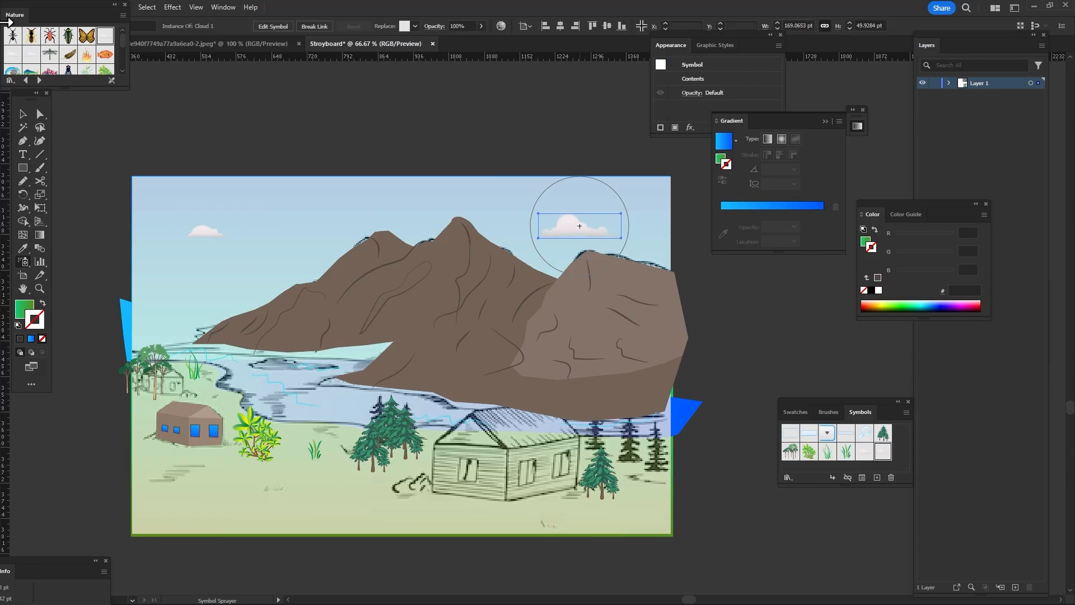
left_click(82, 124)
Move the Nature library clear of the main commands and unlock all locked objects
left_click_drag(85, 5, 61, 117)
left_click(97, 7)
left_click(130, 113)
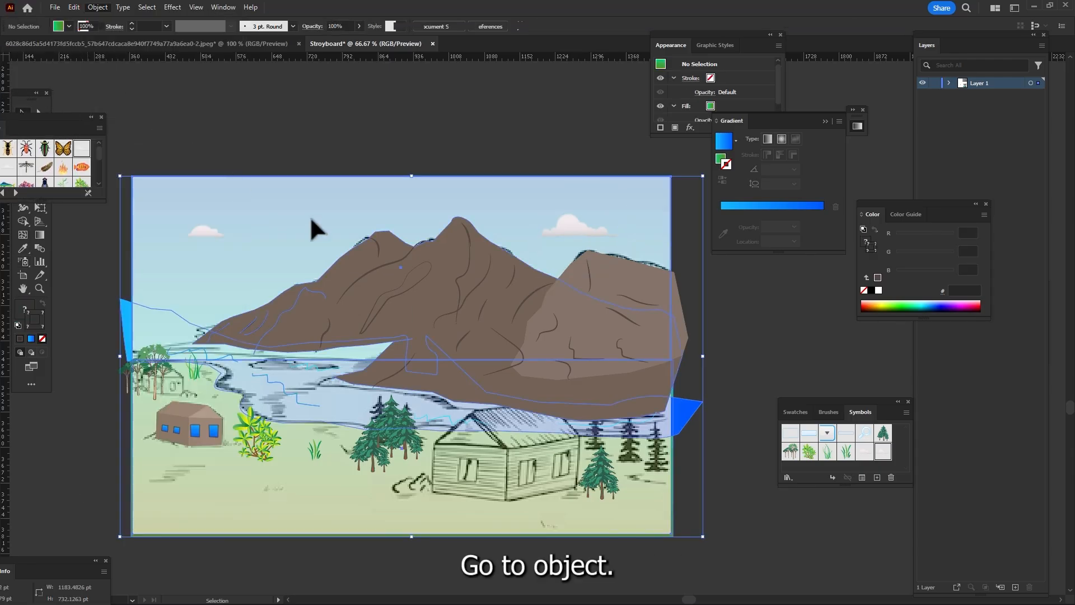
Deselect everything and move the original sketch image off the landscape to the empty area at its lower right
scroll(388, 238, "down", 2)
left_click(576, 224)
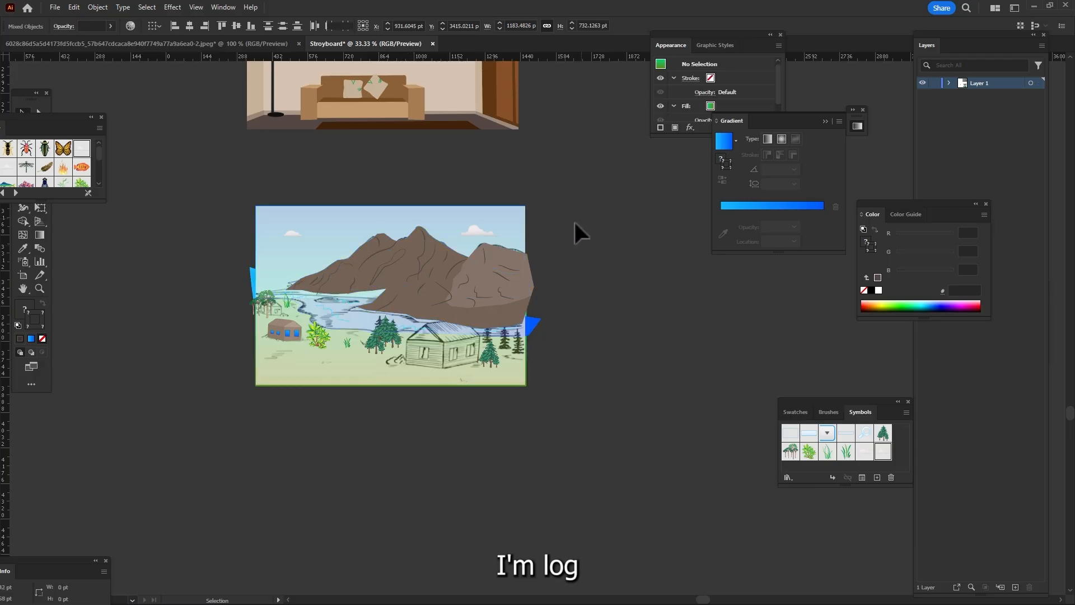
left_click_drag(259, 276, 303, 272)
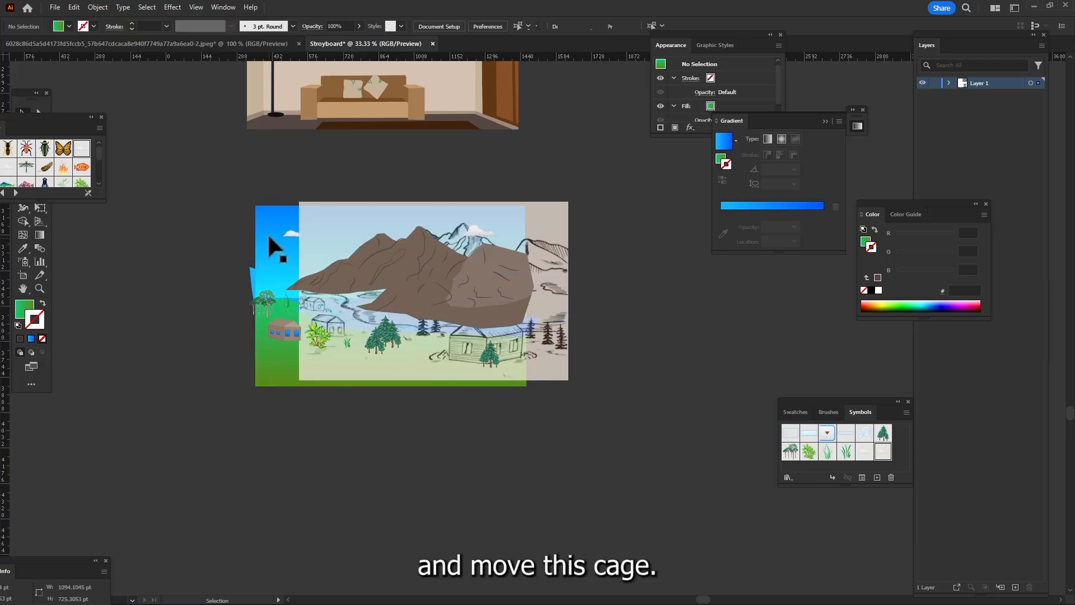
mouse_move(564, 230)
left_mouse_down()
mouse_move(710, 344)
mouse_move(732, 457)
left_mouse_up()
Select all artwork and set its opacity to 100%, leaving the landscape deselected
key("ctrl+a")
left_click(98, 7)
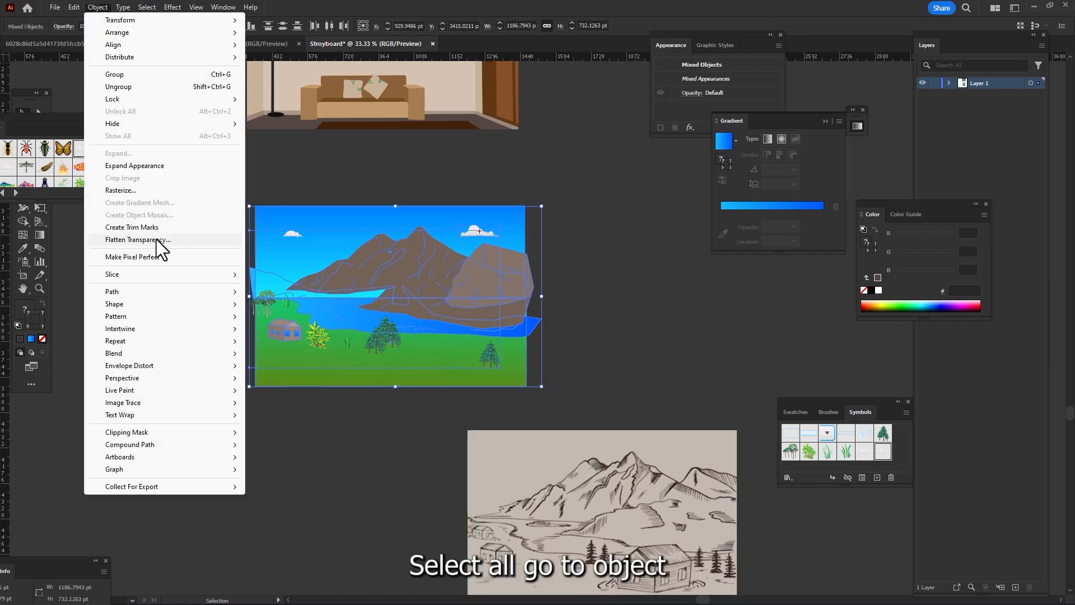
left_click(439, 8)
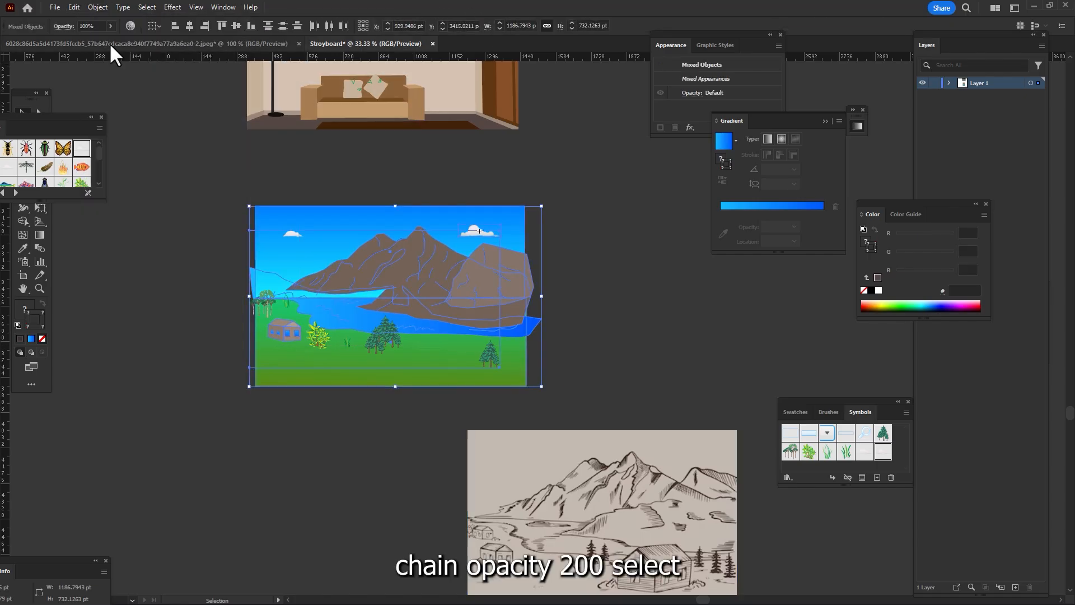
left_click(111, 25)
left_click_drag(174, 169, 619, 388)
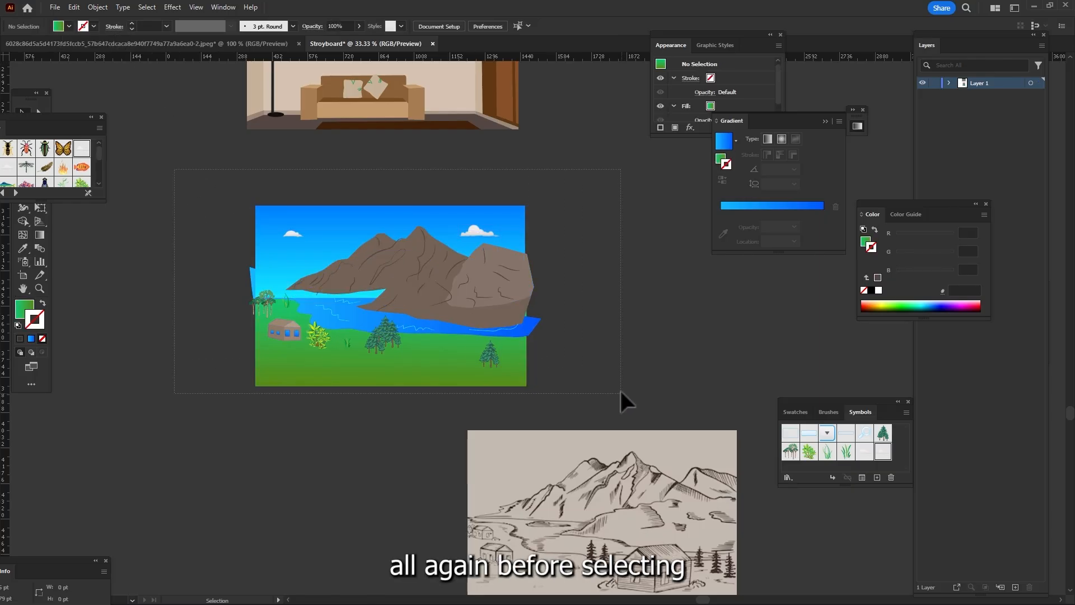
Move the large mountain shape down onto the lake and shift its protruding crease lines back inside the mountain's outline
scroll(288, 254, "up", 2)
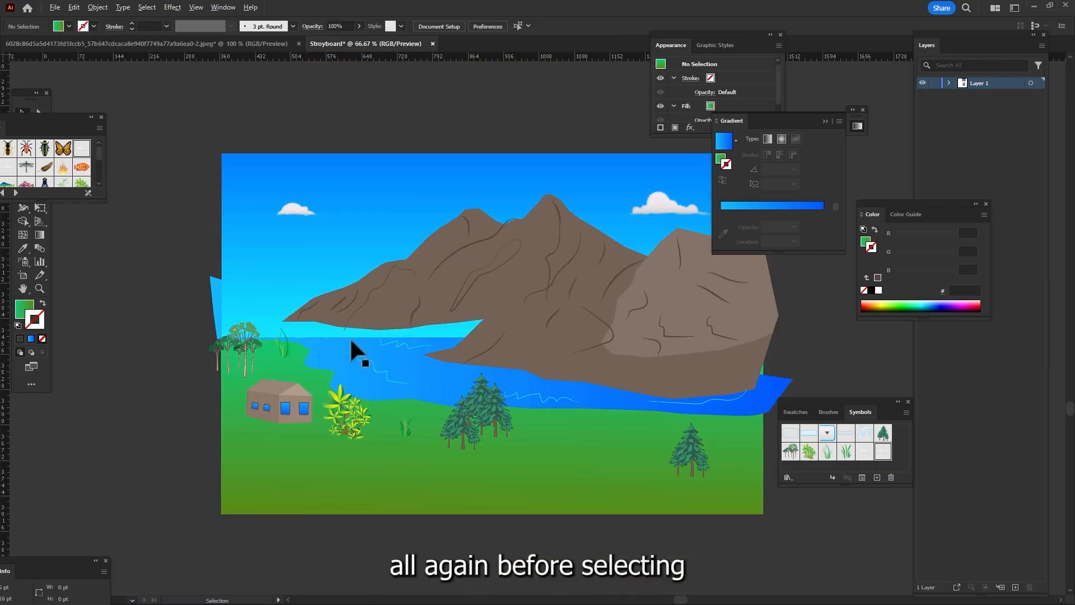
left_click_drag(391, 301, 382, 318)
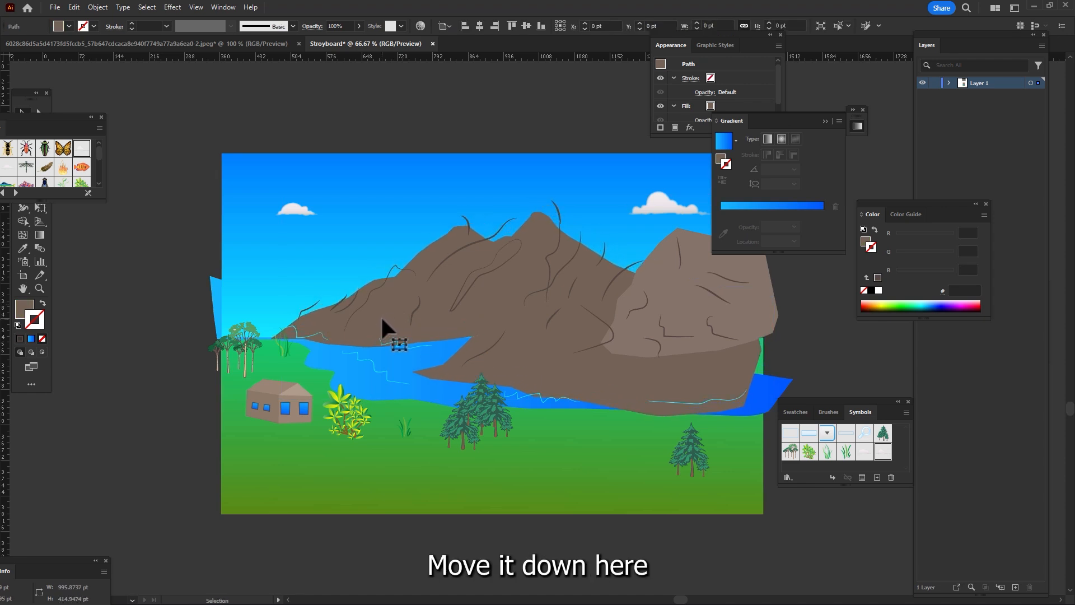
left_click(468, 220)
mouse_move(465, 219)
left_mouse_down()
mouse_move(468, 233)
mouse_move(491, 234)
mouse_move(492, 249)
left_mouse_up()
mouse_move(558, 216)
left_mouse_down()
mouse_move(549, 230)
mouse_move(544, 221)
left_mouse_up()
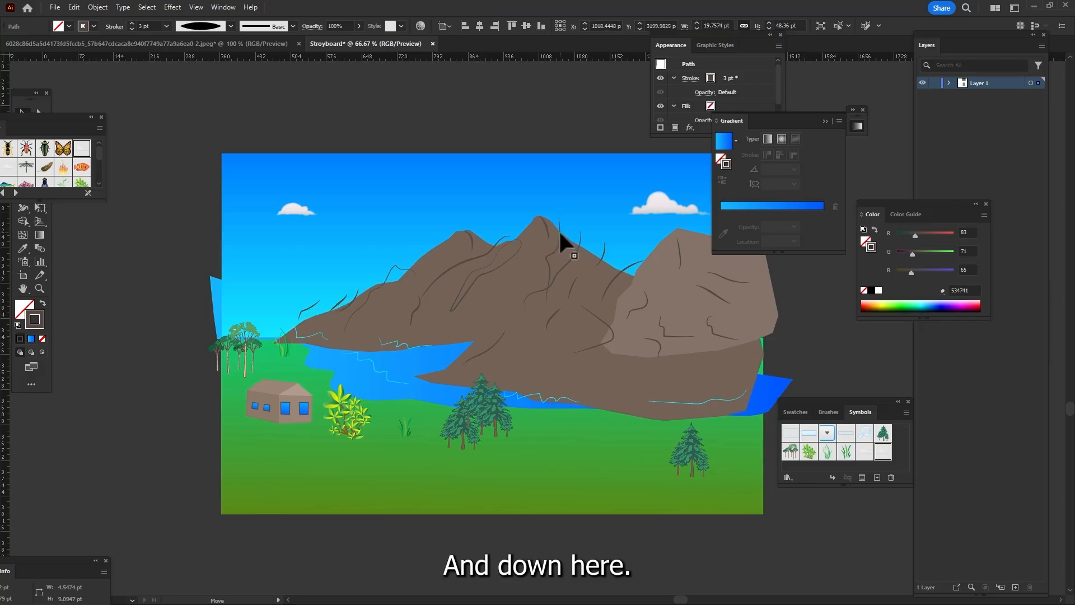
left_click(560, 230)
left_click_drag(633, 264, 625, 276)
left_click_drag(343, 304, 355, 311)
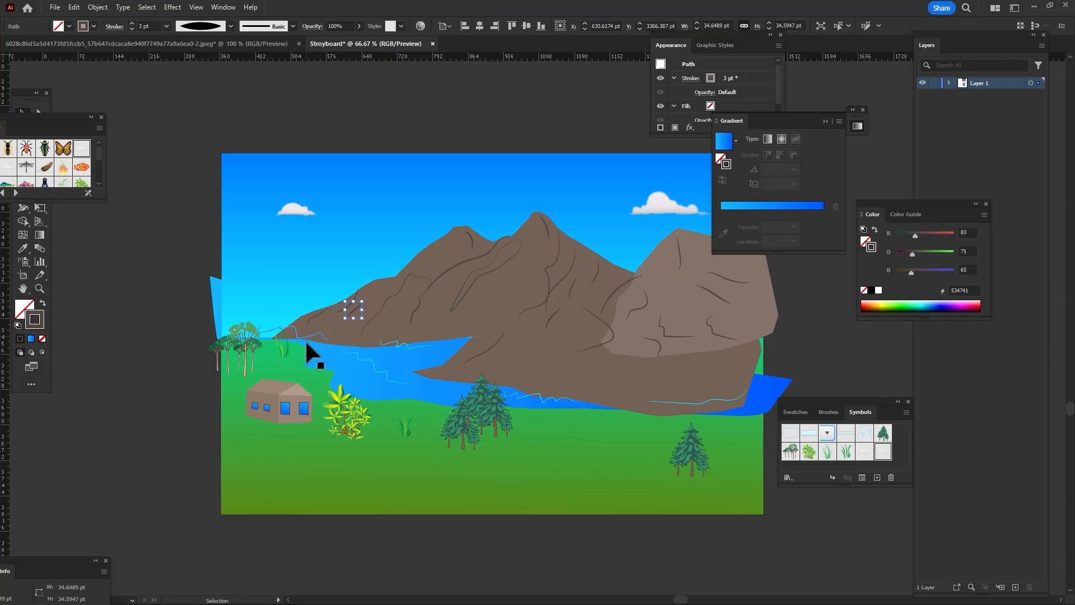
Move the ripple line near the trees into the lake and adjust the water's edge point beside the trees
left_click_drag(306, 335, 378, 383)
left_click(288, 366)
key("a")
left_click_drag(256, 349, 237, 354)
Warp the large mountain's lower shoreline upward into a wavy edge with the Warp tool and deselect it
left_click(393, 319)
left_click_drag(63, 127, 219, 105)
left_click(23, 207)
left_click_drag(655, 413, 655, 392)
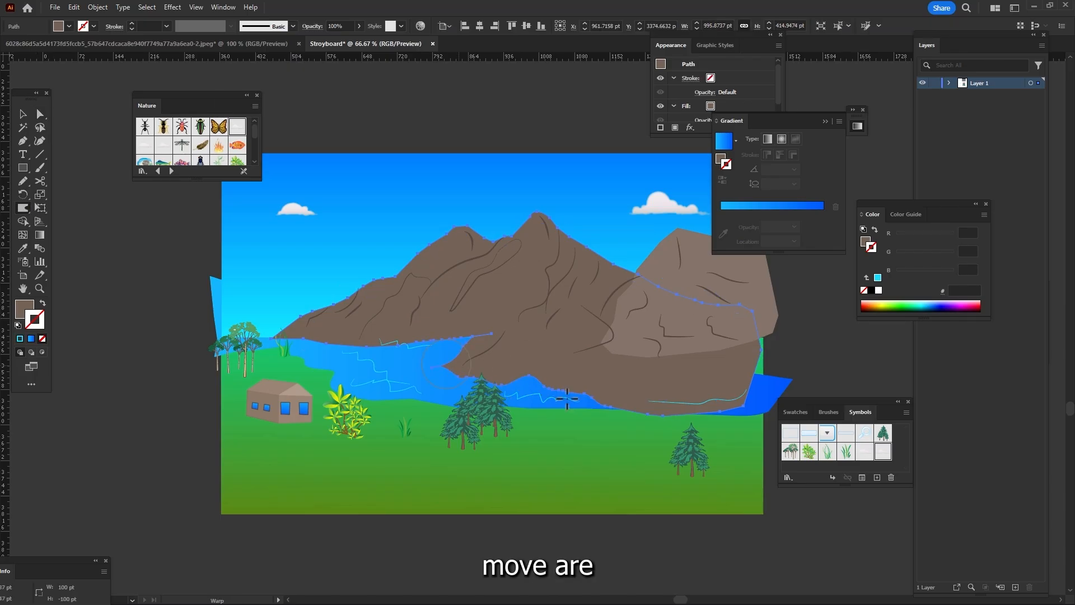
left_click(23, 114)
left_click(128, 208)
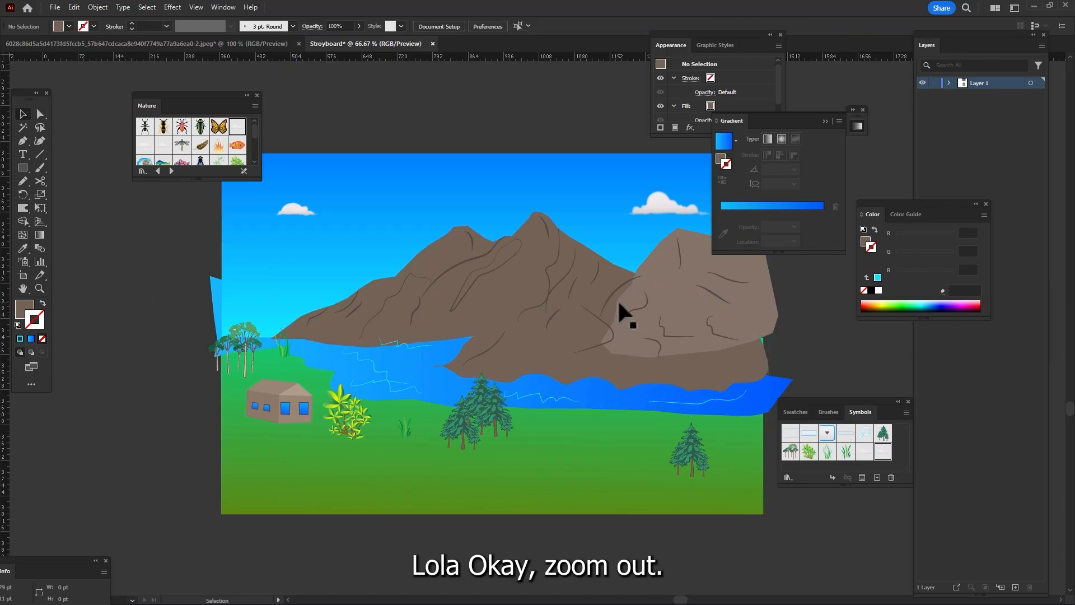
Reshape the lighter right-hand mountain by pulling its outer anchor points down and out past the landscape's edge
key("ctrl+minus")
left_click_drag(620, 312, 483, 381)
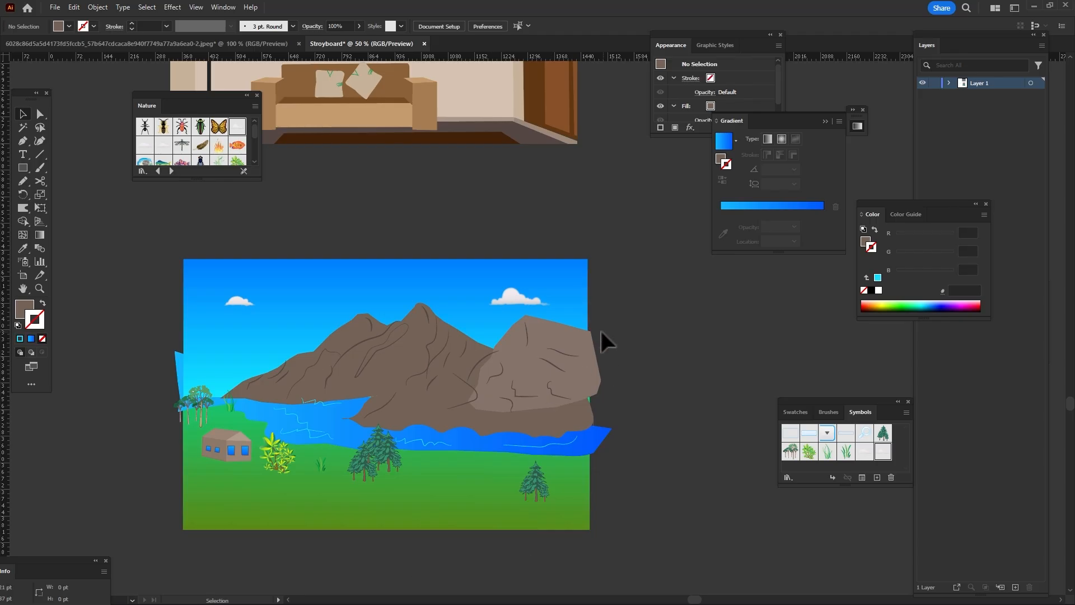
left_click_drag(593, 332, 601, 415)
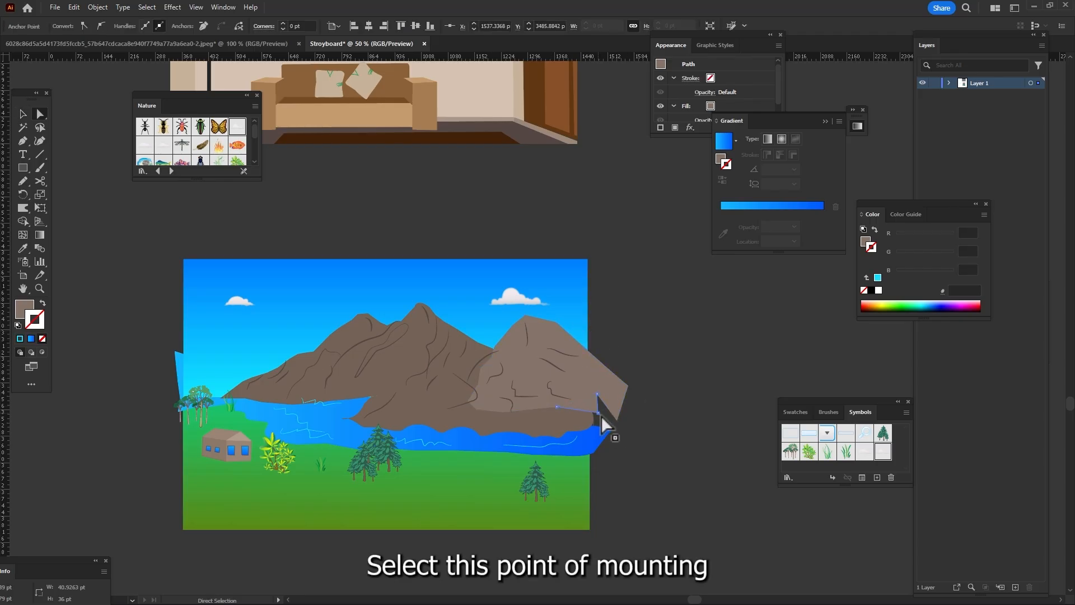
left_click(622, 430)
Draw a rectangle about 1138 by 550 pt over the landscape and use it as a clipping mask for all the landscape artwork
left_click(19, 167)
left_click_drag(173, 288, 595, 491)
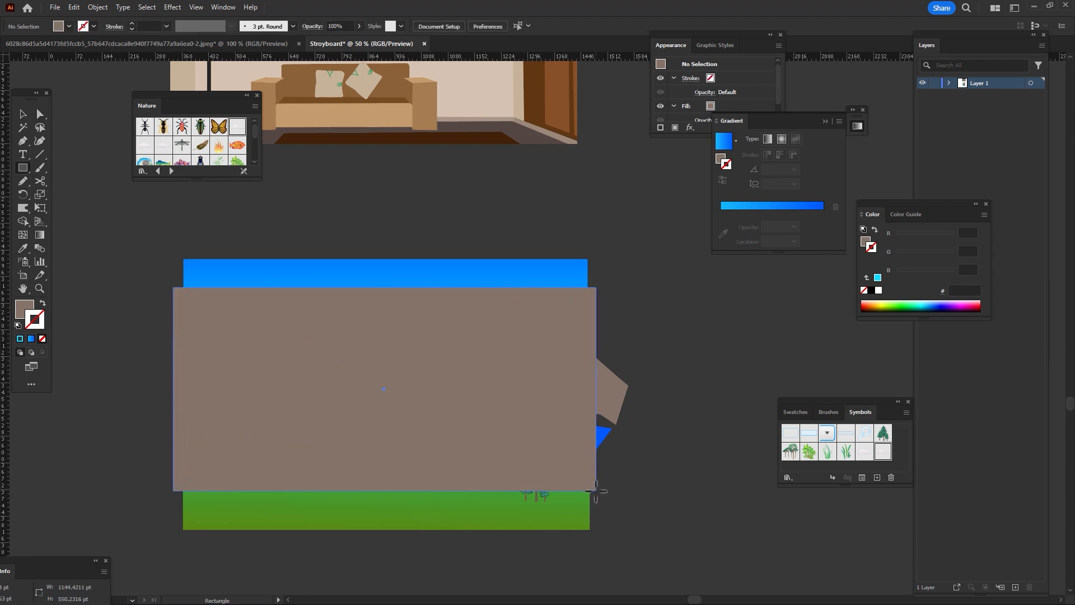
key("v")
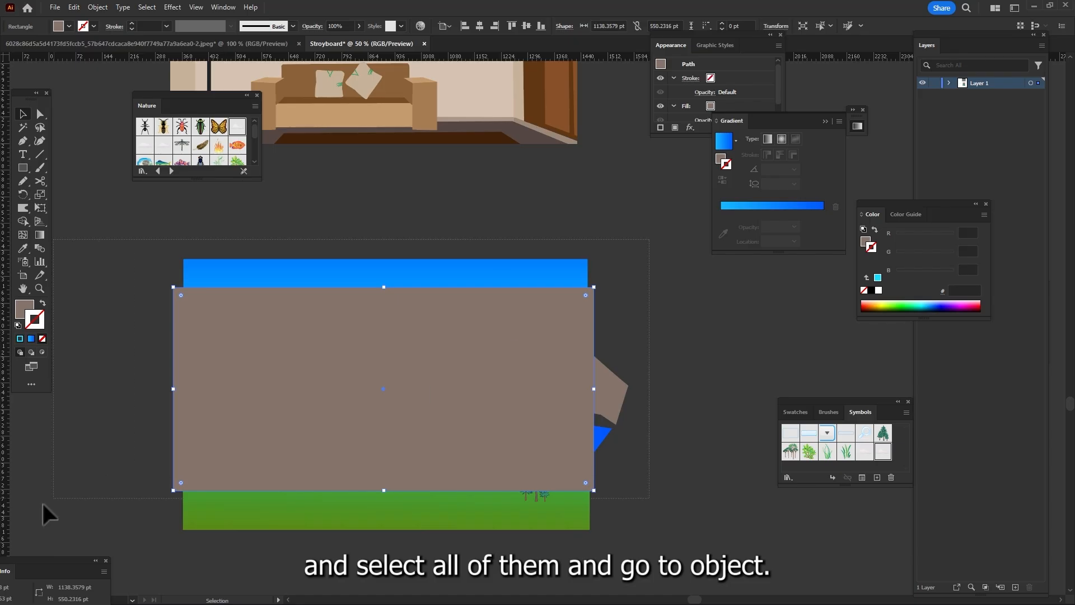
key("ctrl+a")
left_click(99, 7)
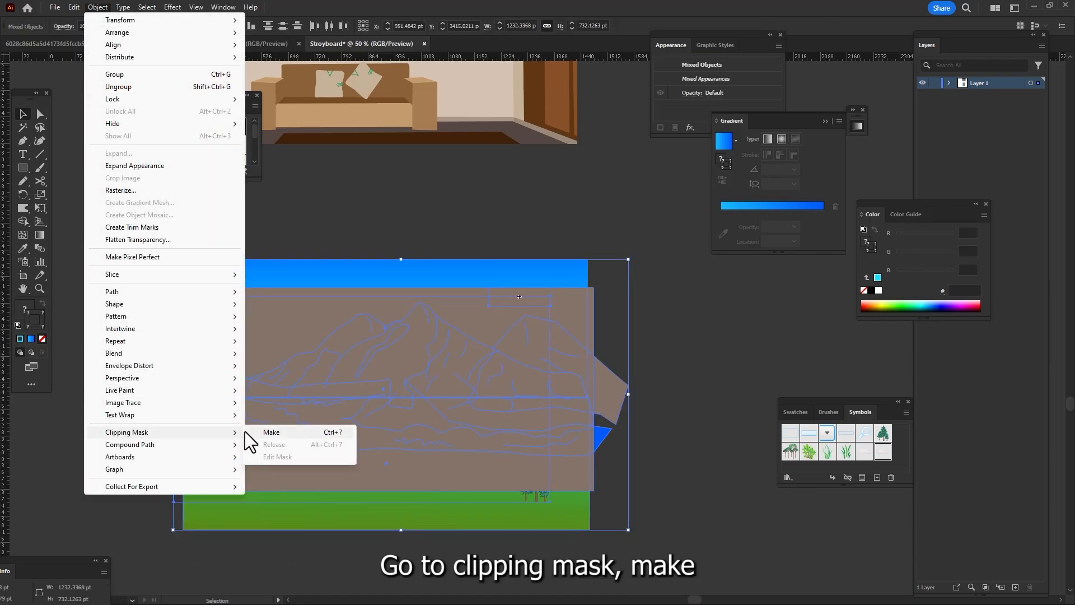
left_click(278, 431)
left_click(96, 396)
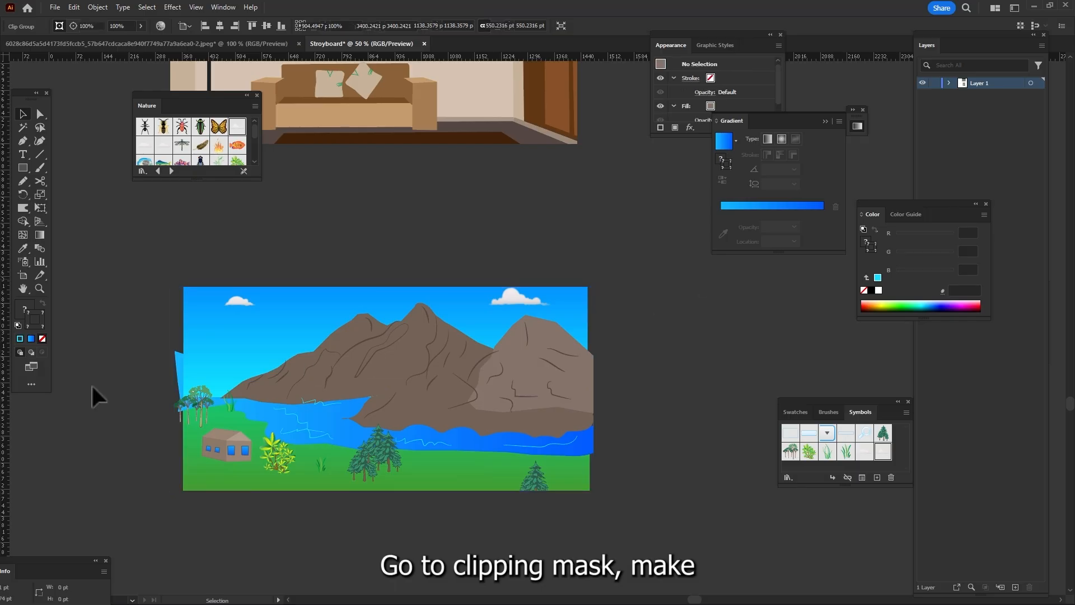
key("a")
left_click(178, 364)
scroll(177, 363, "up", 3)
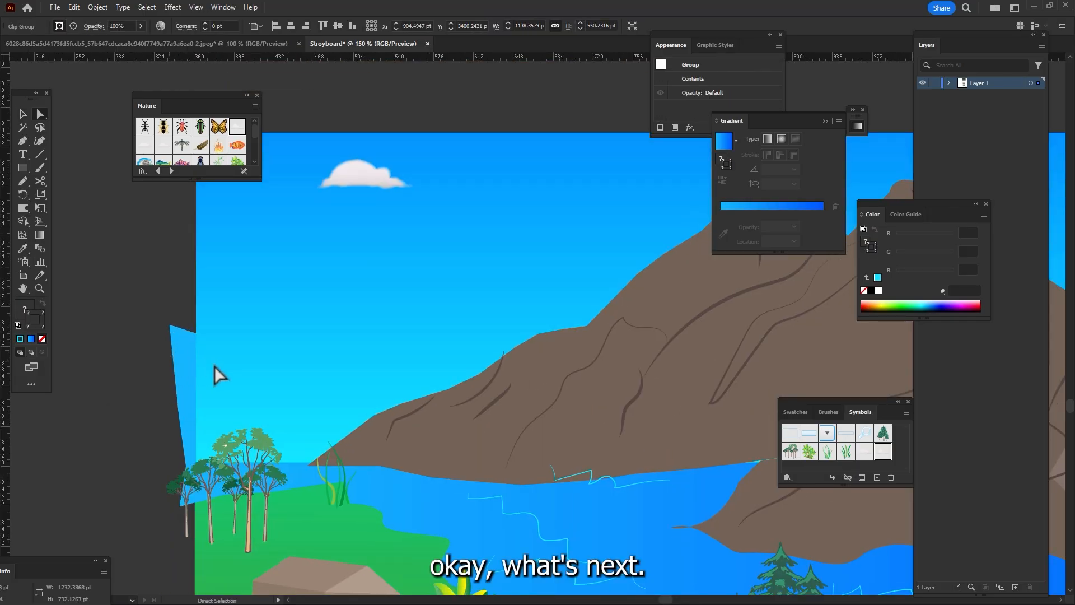
Create a new artboard about 1087 by 550 pt covering the visible area of the clipped landscape
scroll(216, 372, "down", 2)
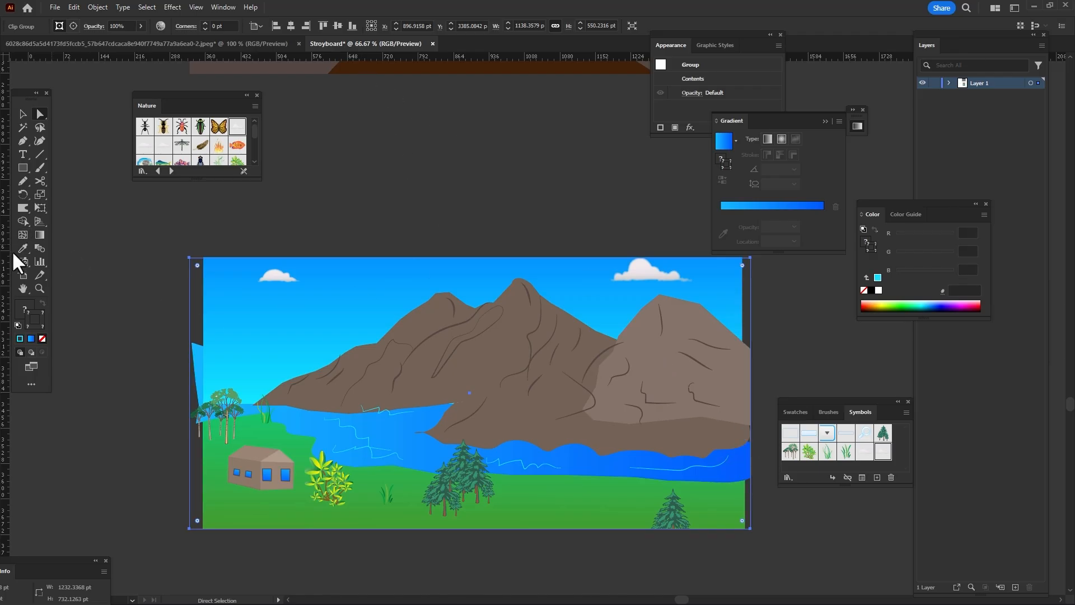
left_click(23, 275)
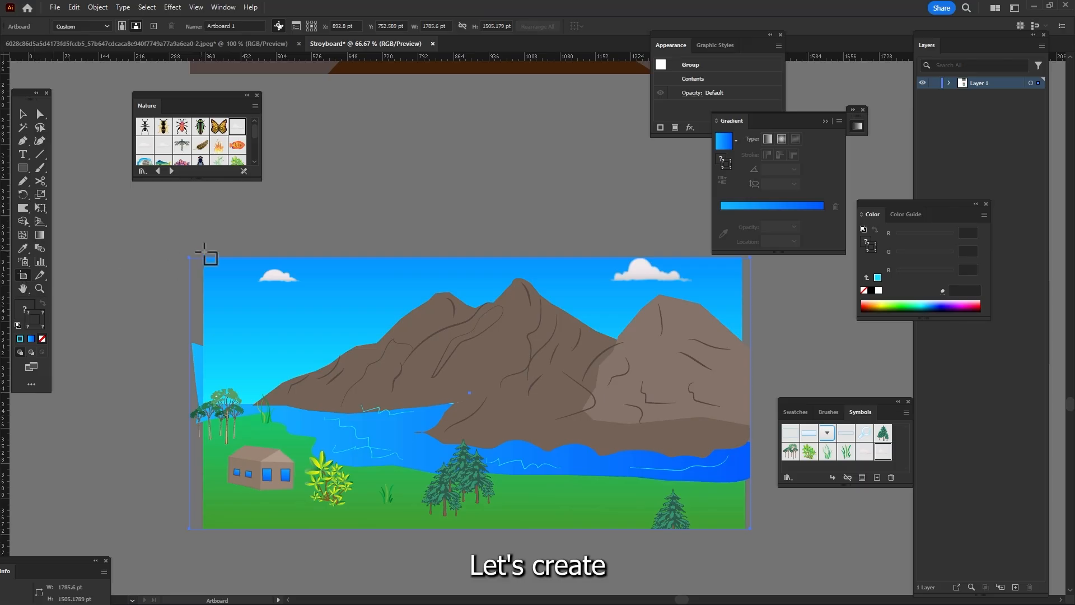
left_click_drag(206, 258, 742, 529)
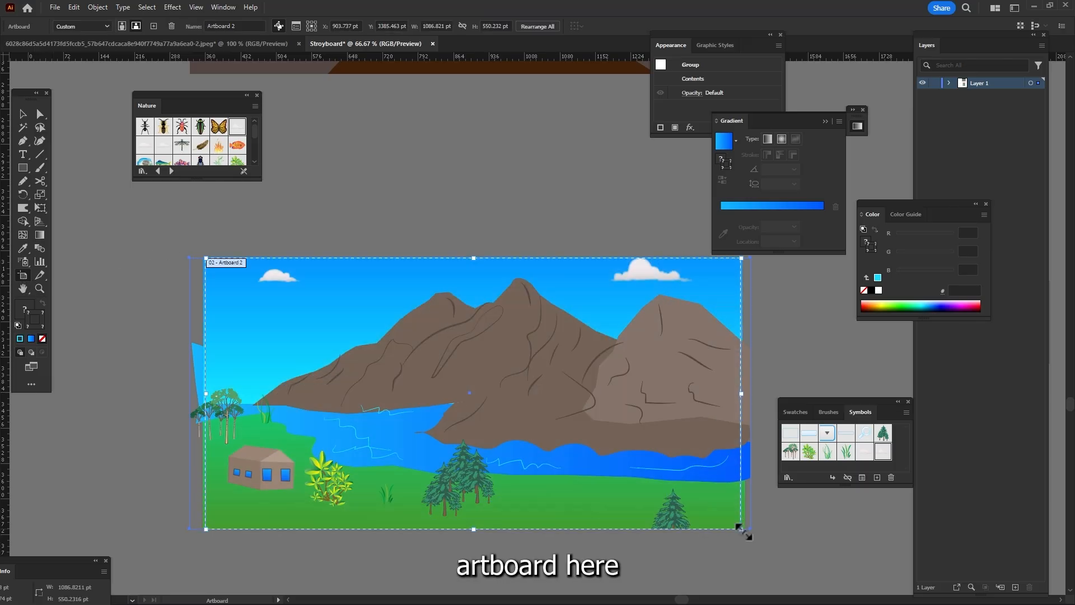
key("ctrl")
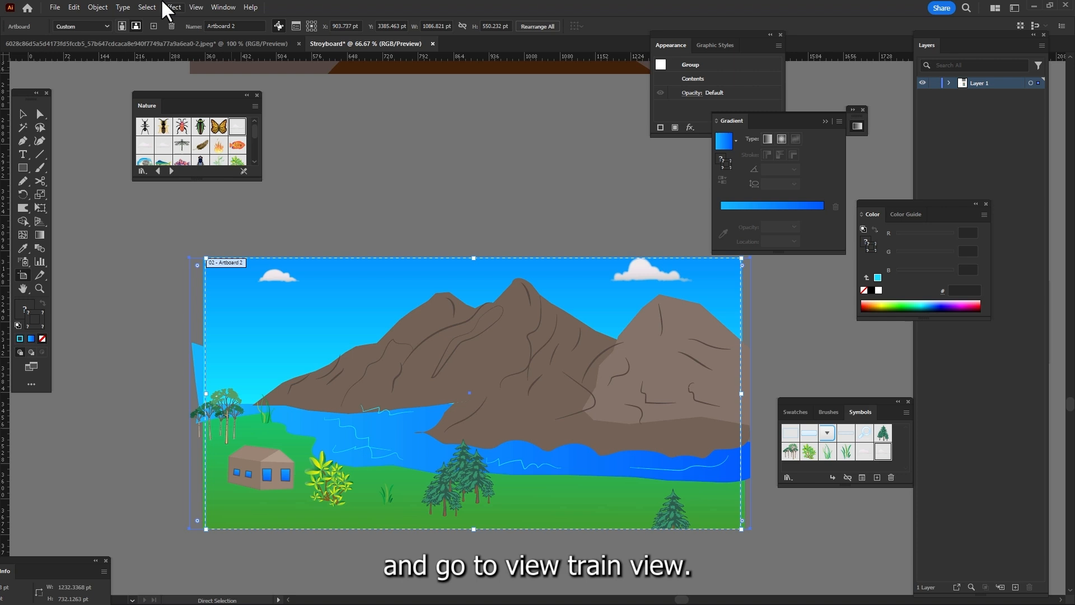
Turn on Trim View to hide artwork outside the artboard and deselect everything
left_click(197, 8)
left_click(221, 74)
left_click(18, 113)
left_click(150, 218)
key("space")
left_click_drag(444, 305, 421, 276)
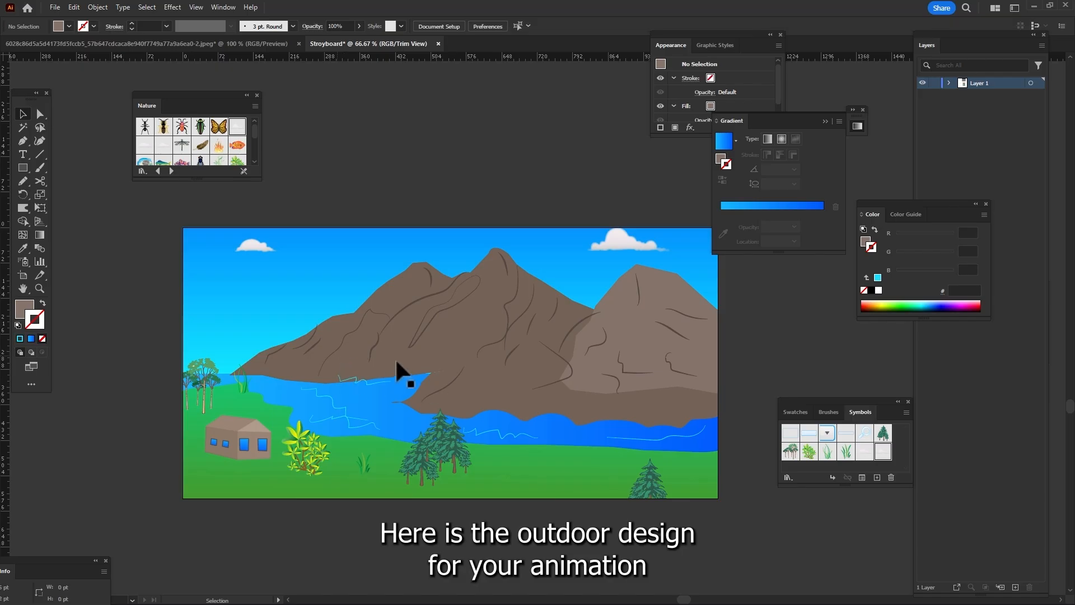
scroll(394, 363, "down", 1)
scroll(394, 363, "up", 1)
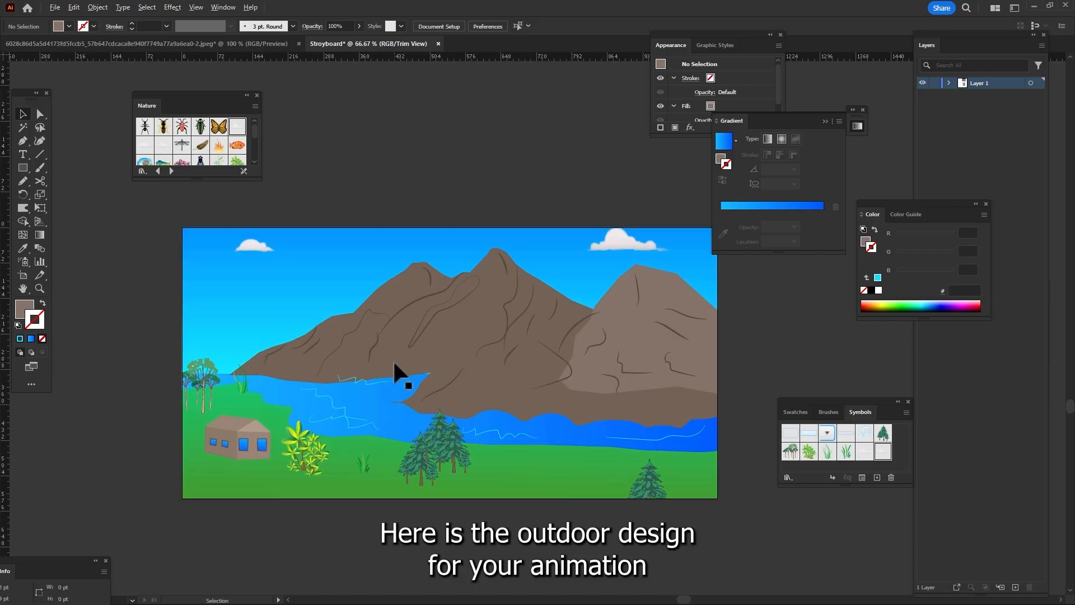